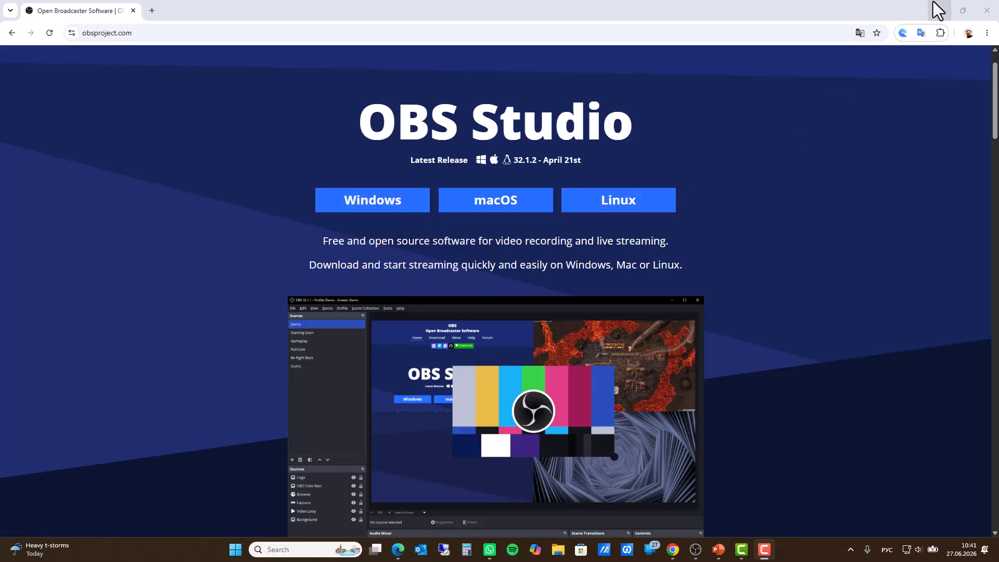
Launch OBS Studio and add a video capture device source named "Устройство захвата видео 1" that uses the USB Camera
click(938, 10)
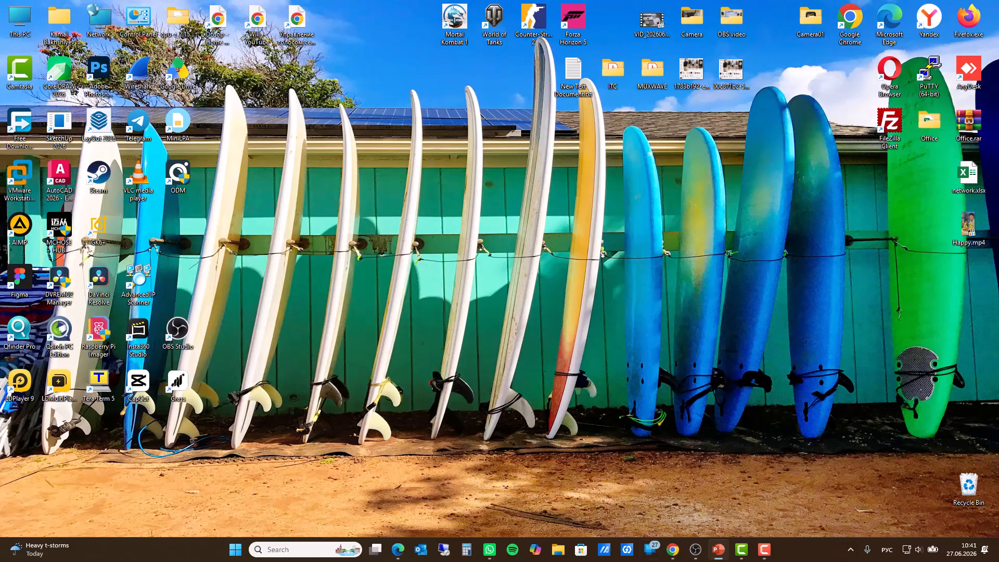
double_click(177, 329)
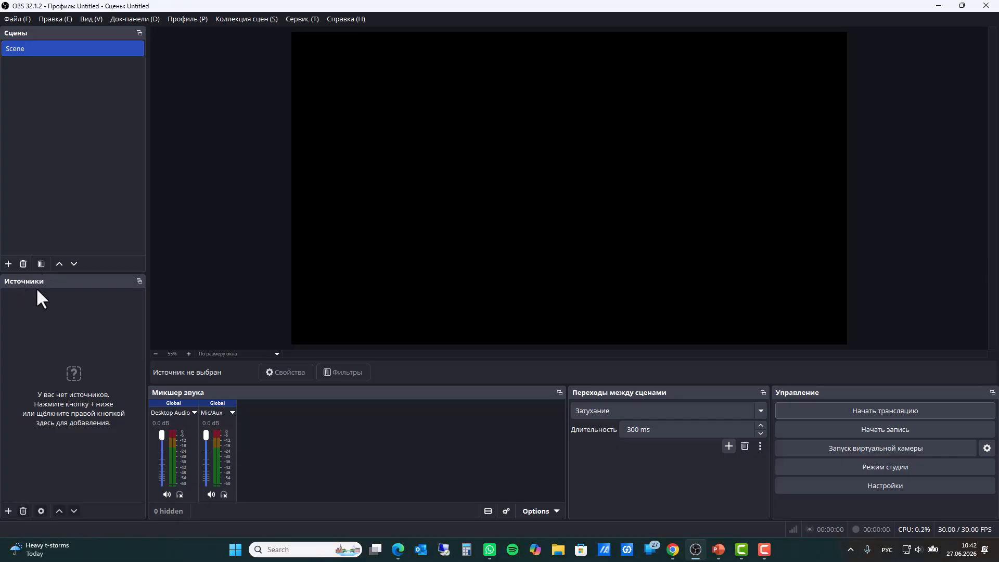
click(8, 510)
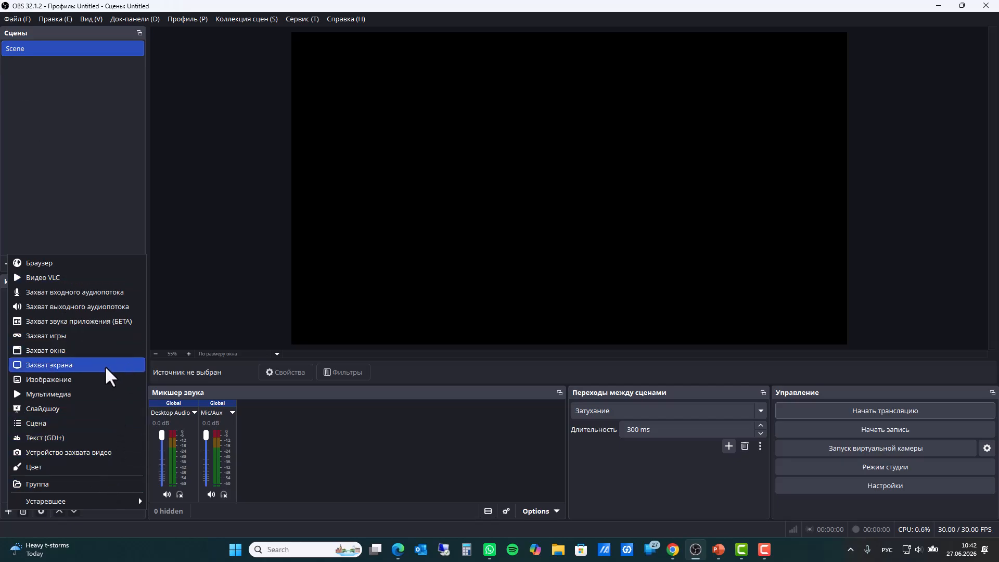
click(90, 452)
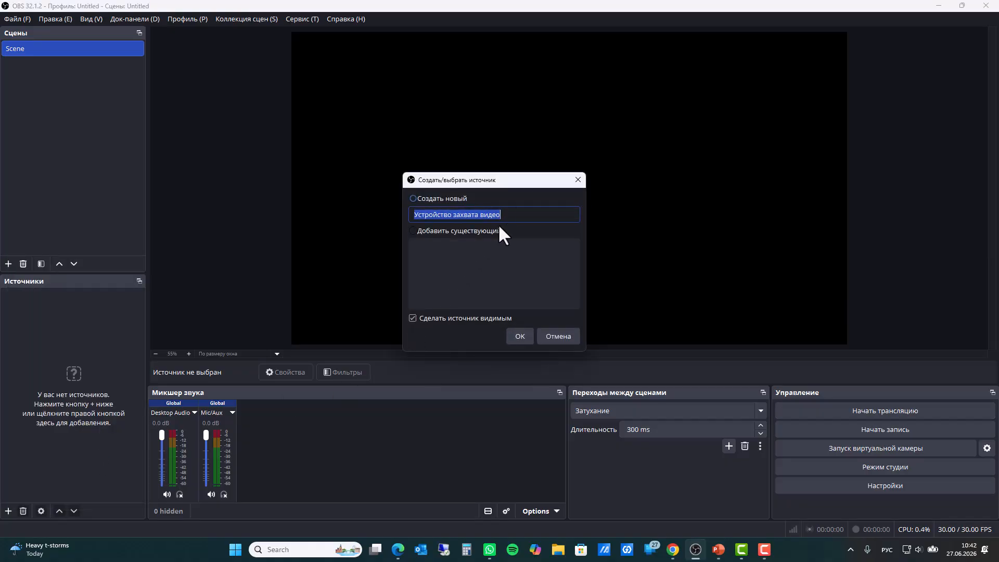
click(510, 214)
text(1)
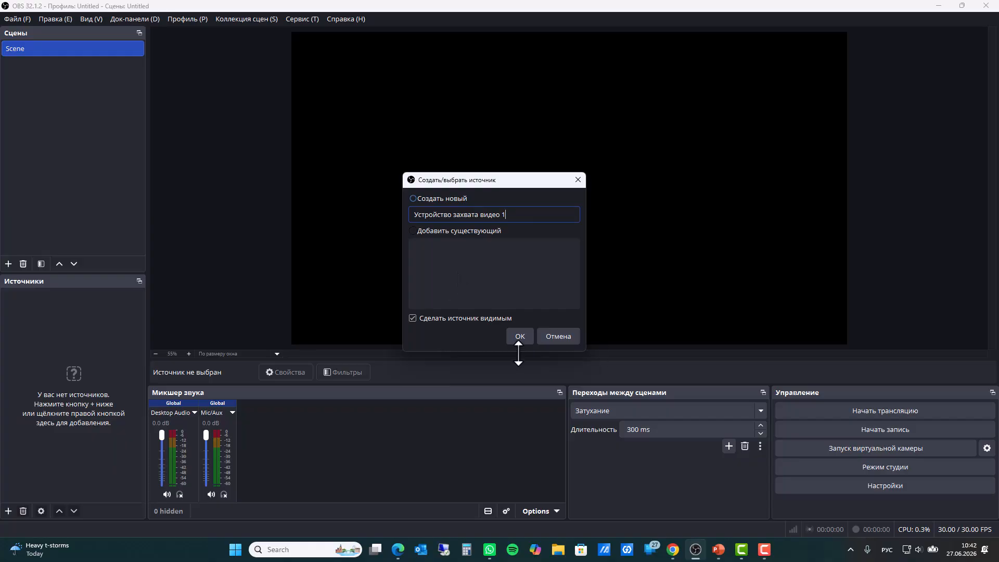
click(520, 336)
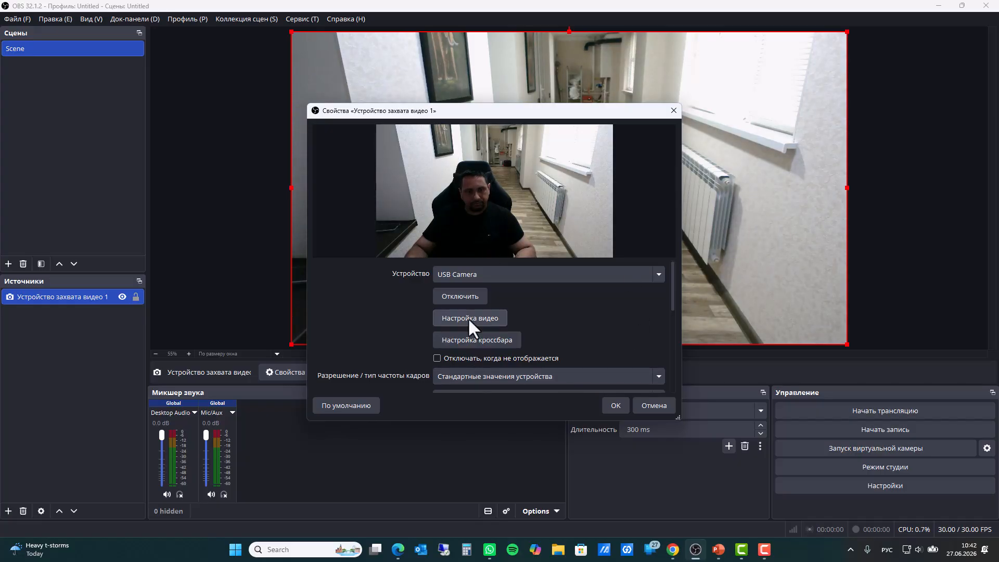
click(610, 405)
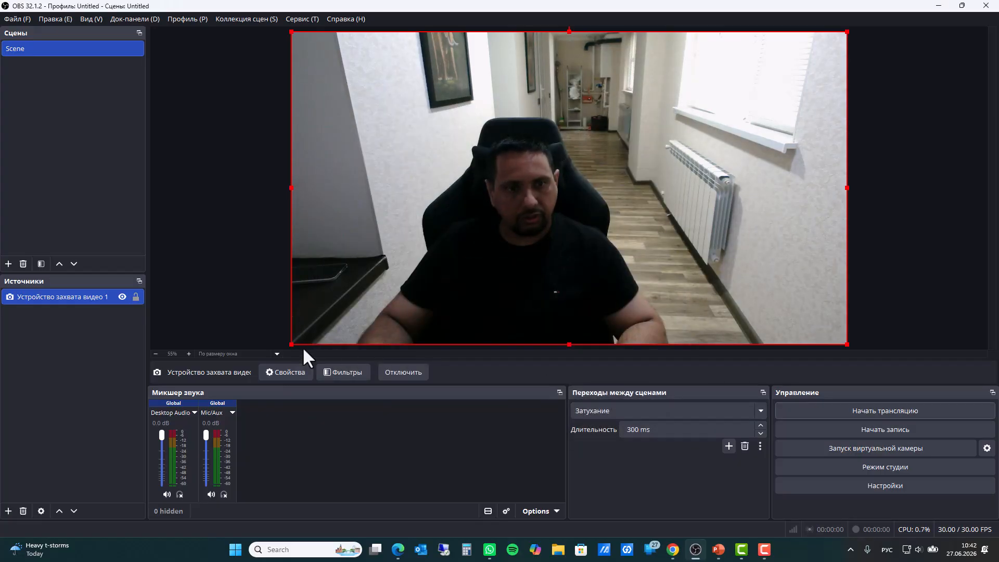
Shrink the first camera picture into the canvas's upper-right corner, leaving about 1364 px to its left and 767 px below
drag(292, 341, 792, 122)
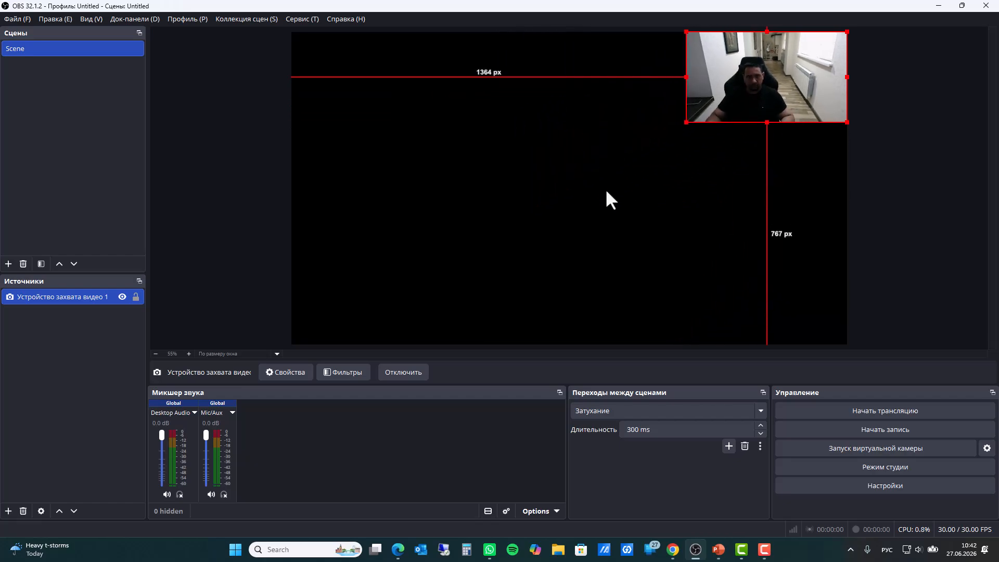
click(583, 213)
Add a second video capture device source named "Устройство захвата видео 2" and set its device to USB2.0 FHD UVC WebCam
click(8, 511)
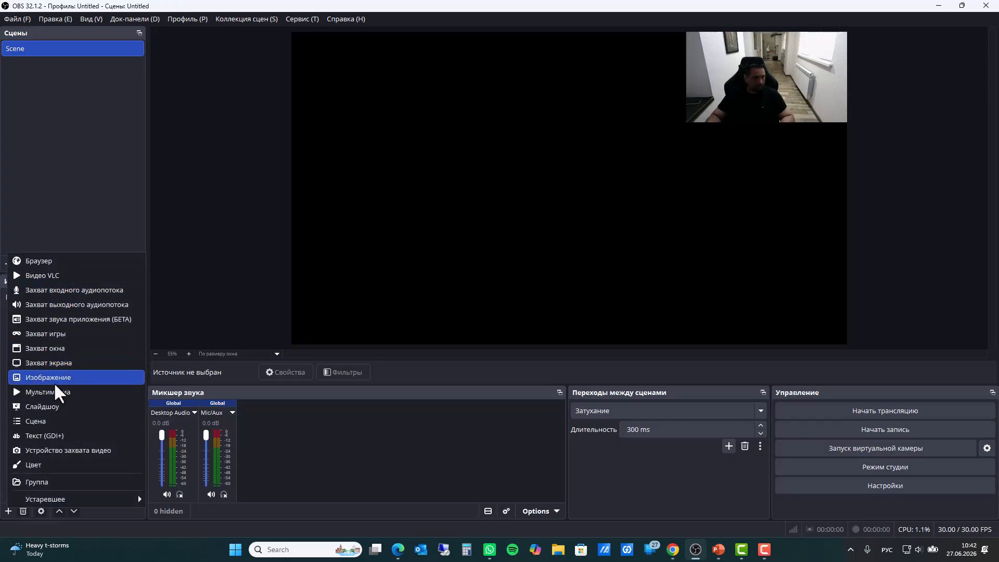
click(59, 451)
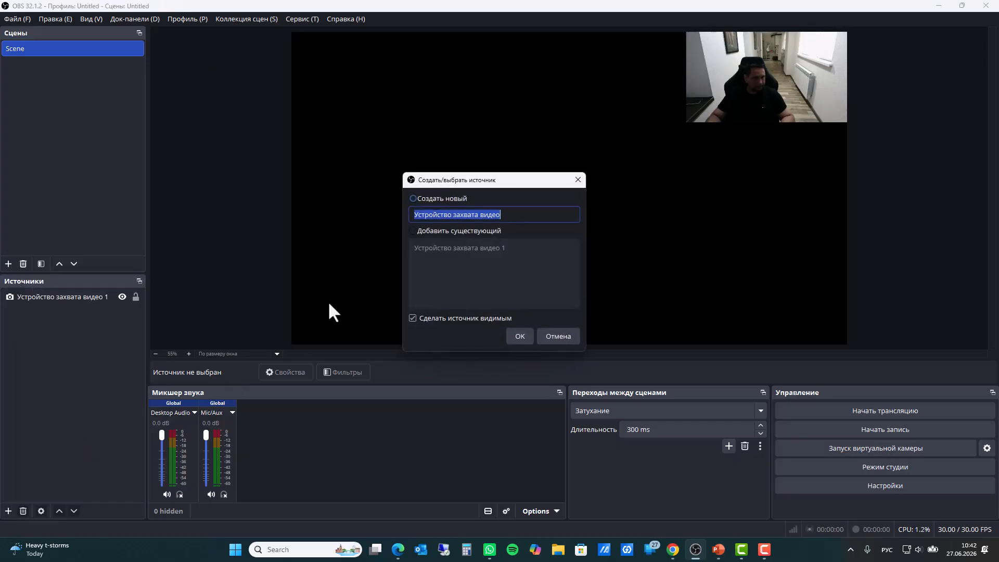
click(510, 214)
text(2)
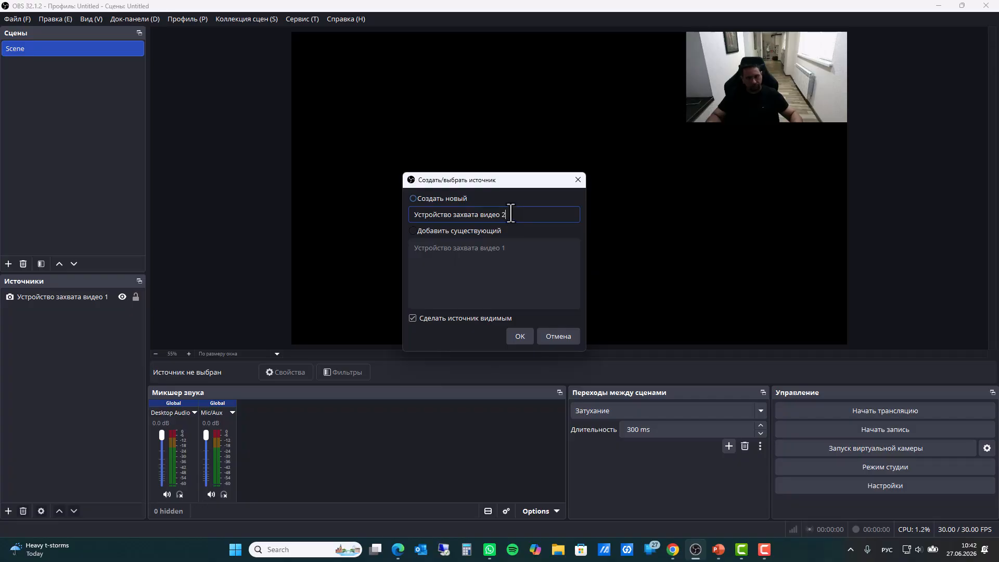
click(521, 336)
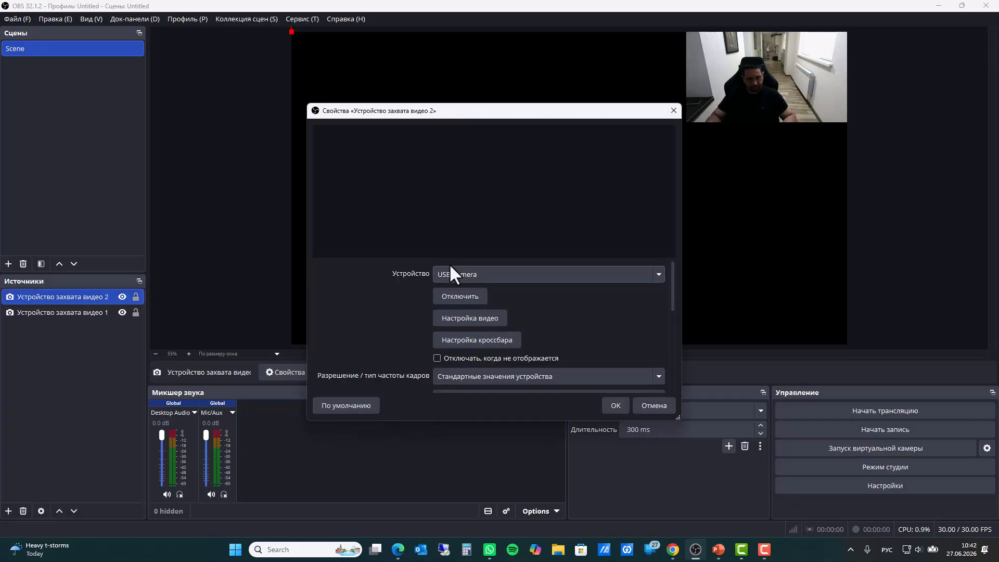
click(494, 275)
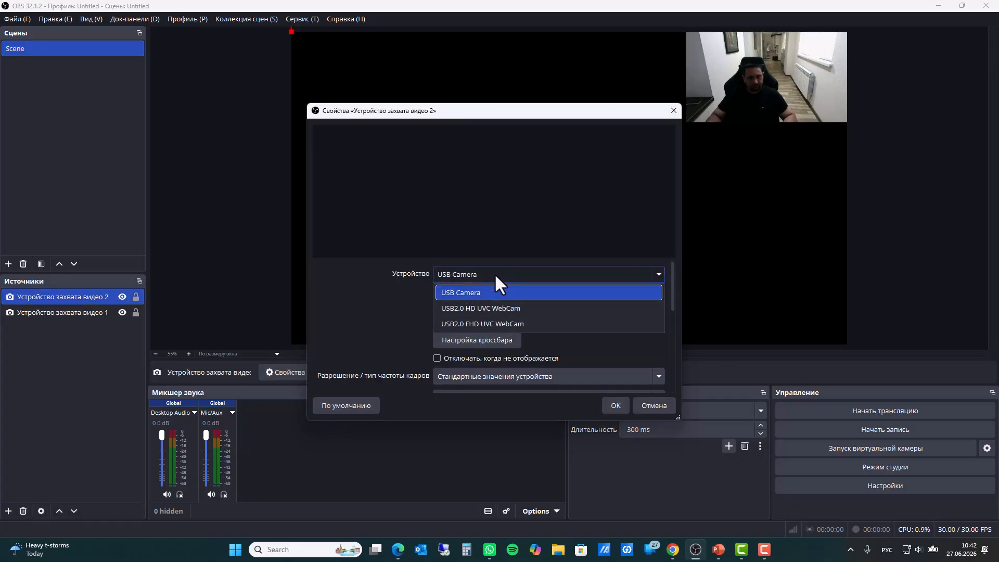
click(496, 307)
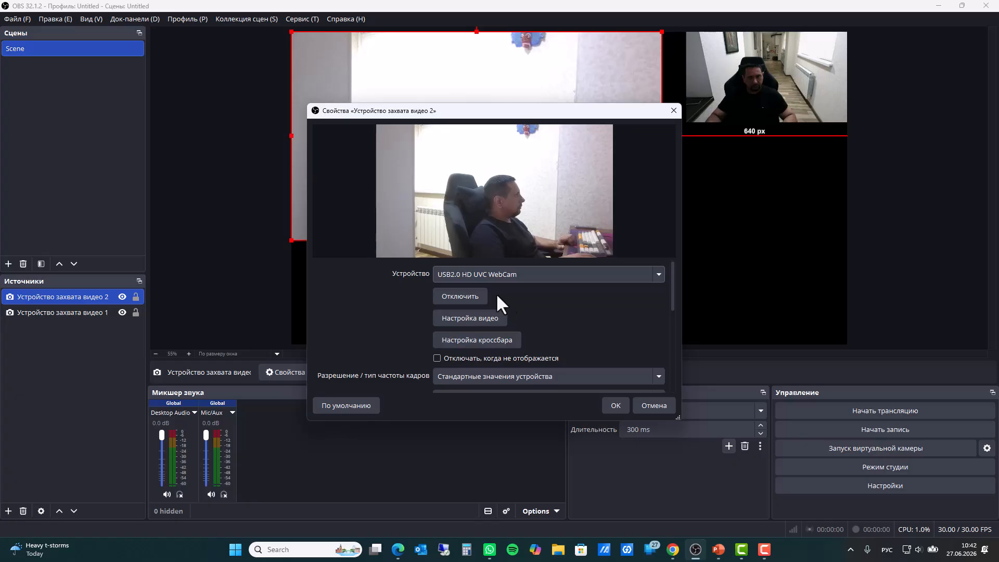
click(497, 281)
click(494, 319)
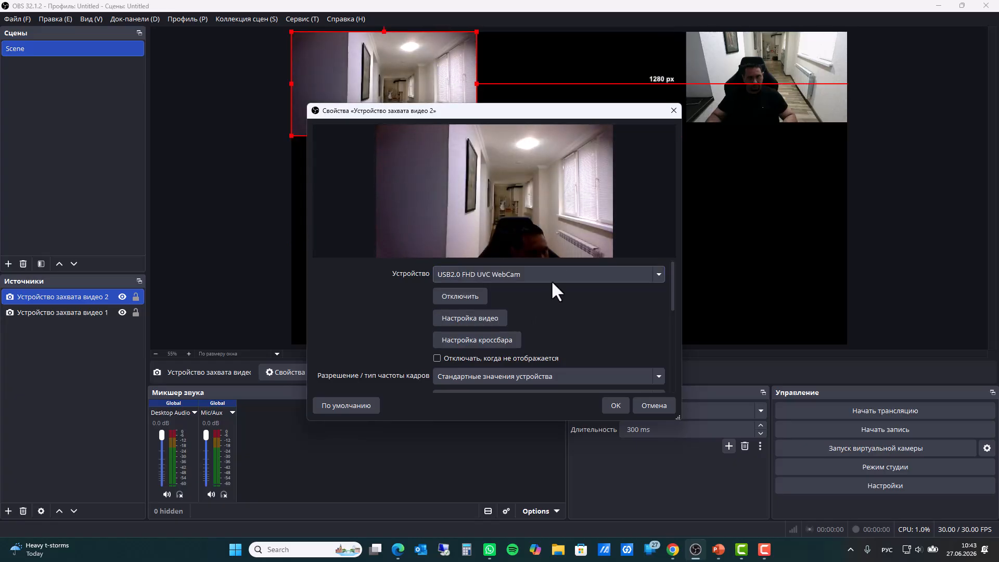
click(615, 406)
Place the second camera directly beneath the first at the canvas's right edge and shrink it to match the first camera's width
drag(405, 85, 742, 169)
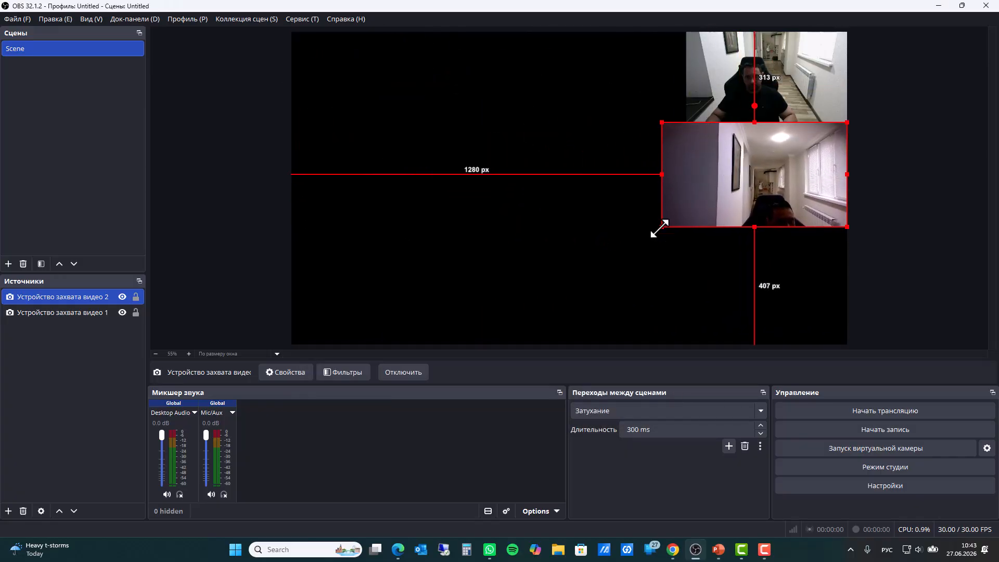
drag(659, 229, 701, 213)
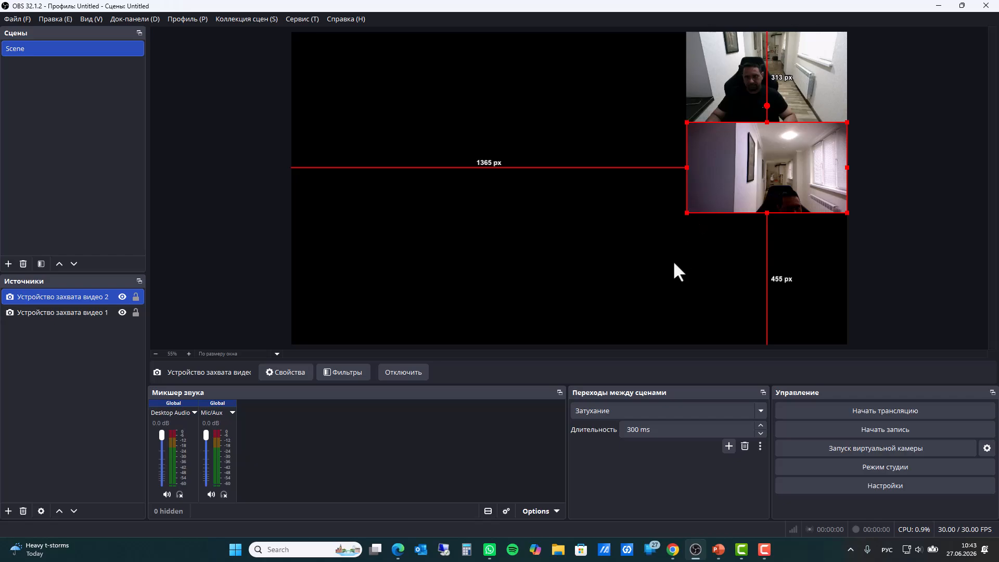
Add a third video capture device source named "Устройство захвата видео 3" and set its device to USB2.0 HD UVC WebCam
click(8, 511)
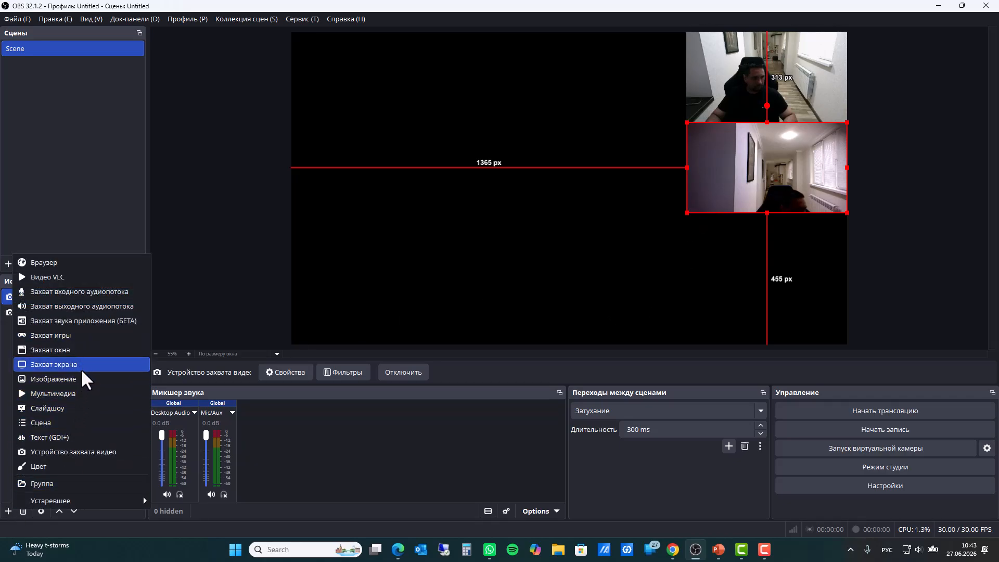
click(60, 453)
click(499, 215)
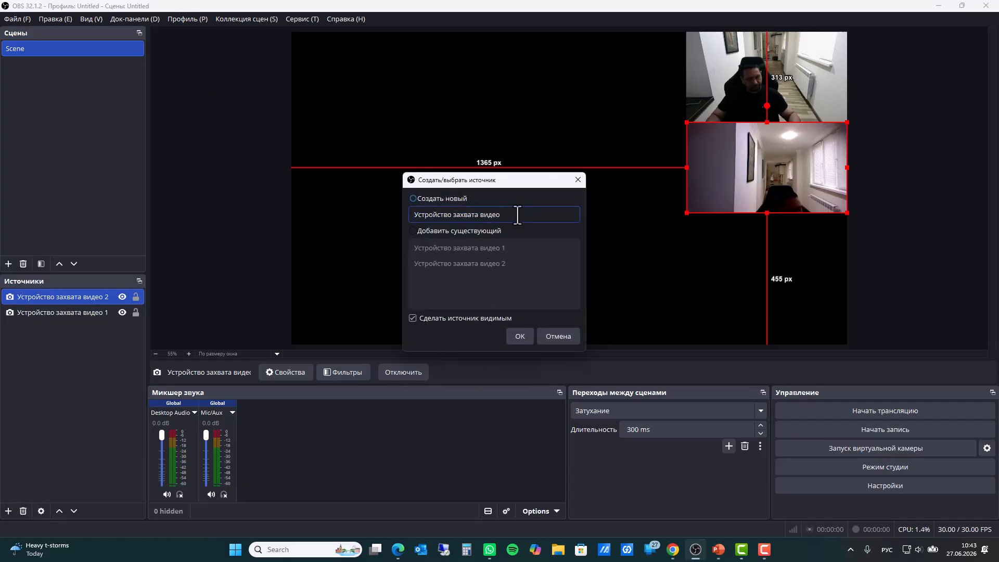
key(Left)
click(519, 336)
click(467, 275)
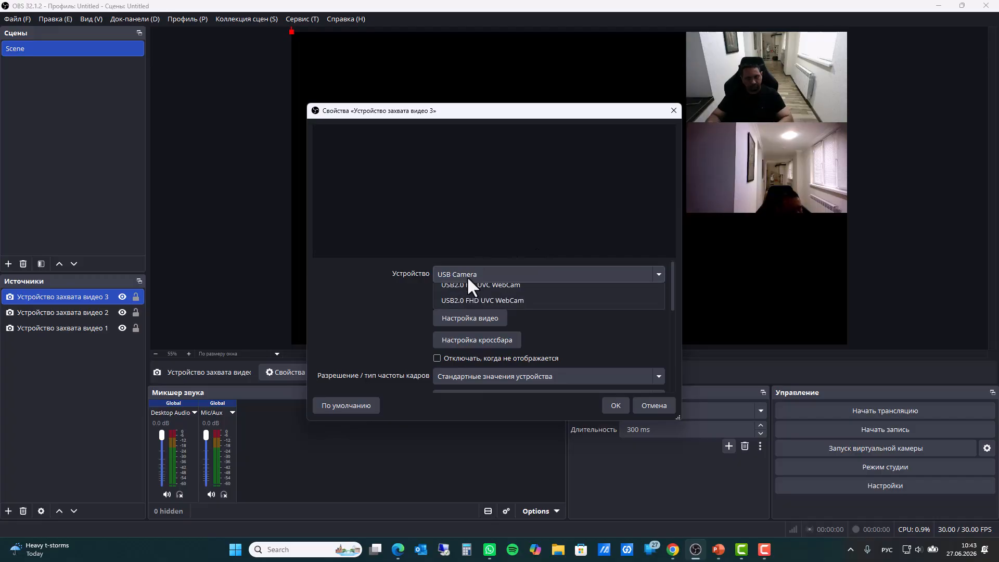
click(484, 308)
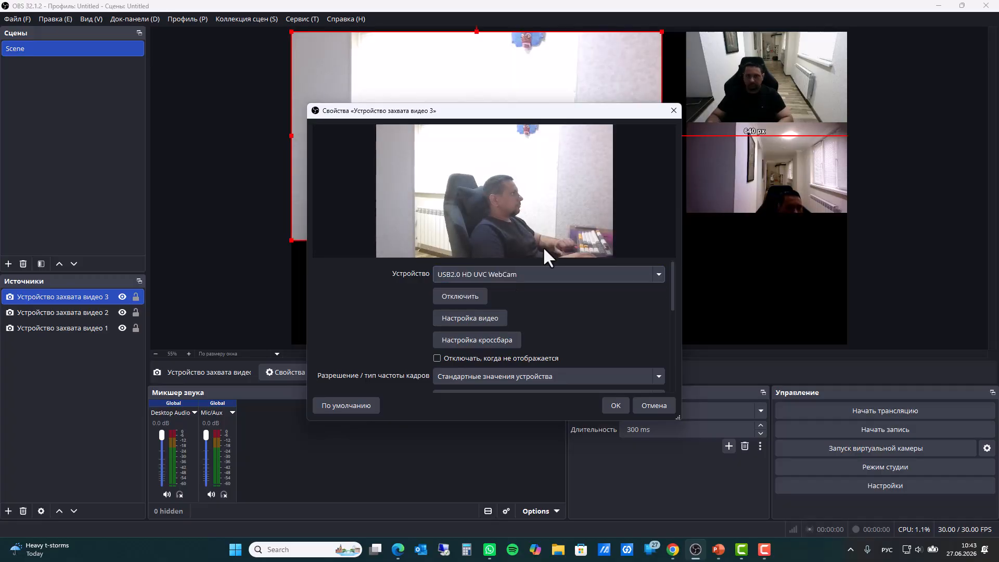
click(617, 405)
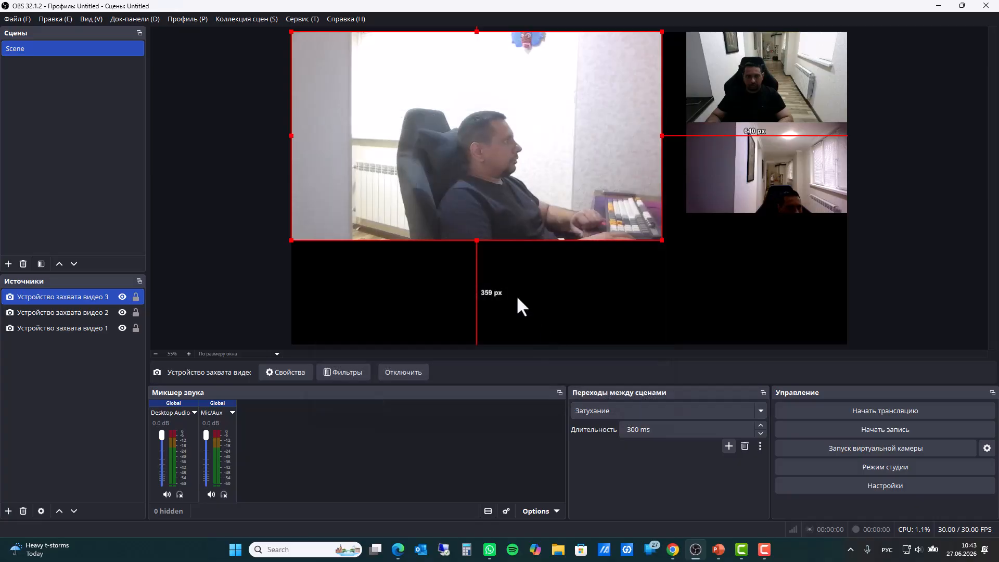
Shrink the third camera to the other cameras' width and place it directly beneath the second at the canvas's right edge
drag(290, 240, 502, 123)
drag(583, 66, 769, 247)
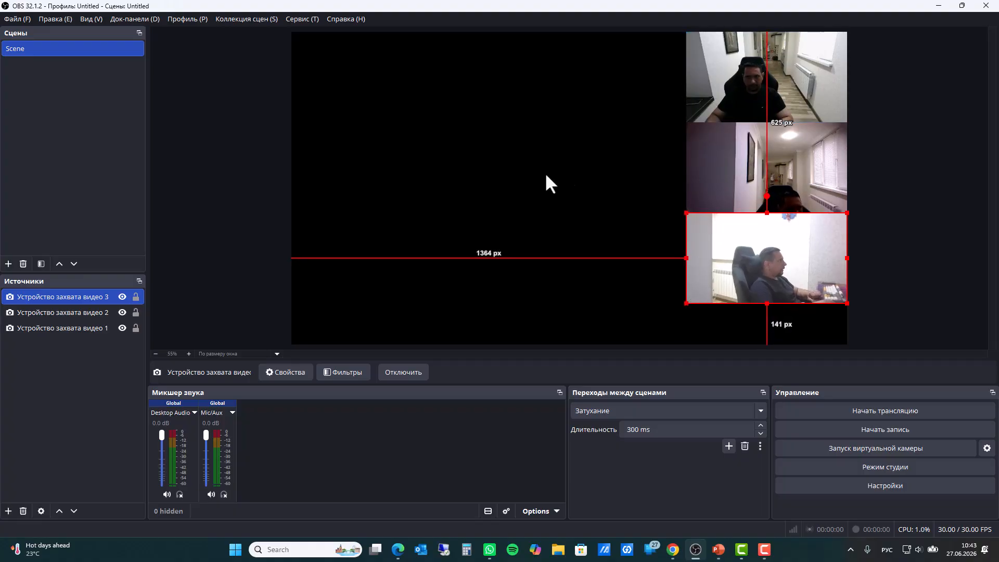
click(523, 176)
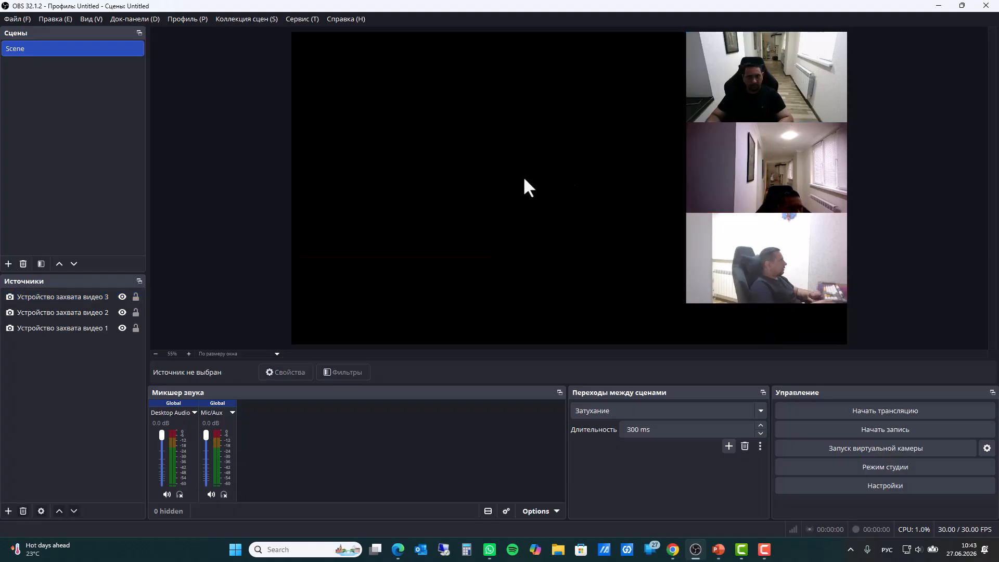
Add a display capture source named "Захват экрана 1" that captures the screen MNG007DA6-1: 2560x1600 @ 1920,0
click(9, 511)
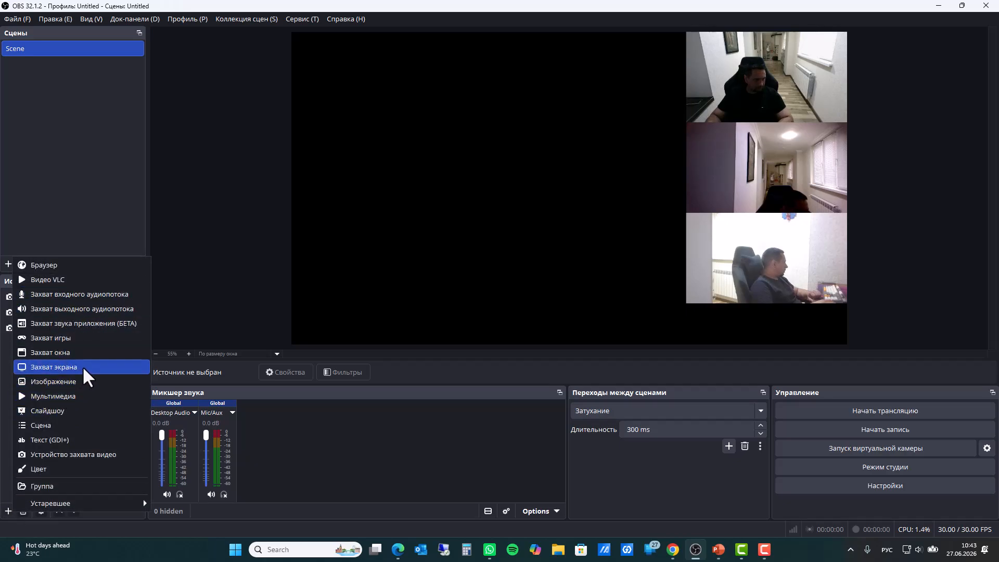
click(82, 366)
click(510, 215)
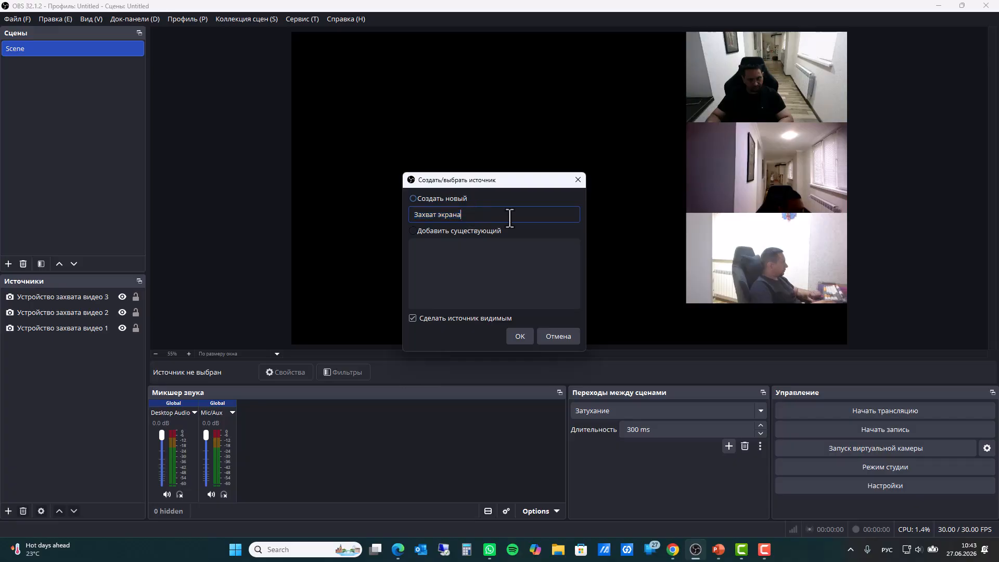
text(1)
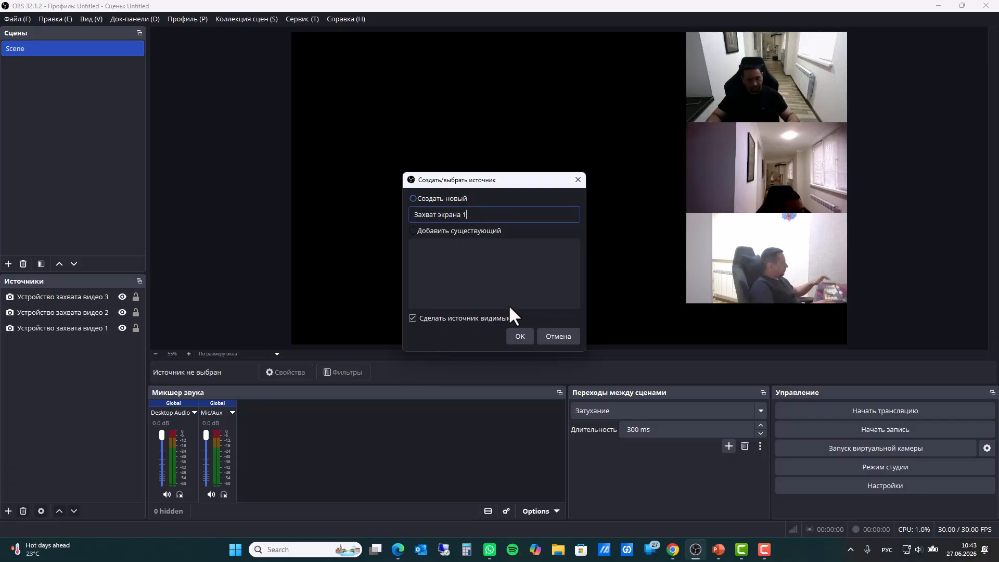
click(523, 338)
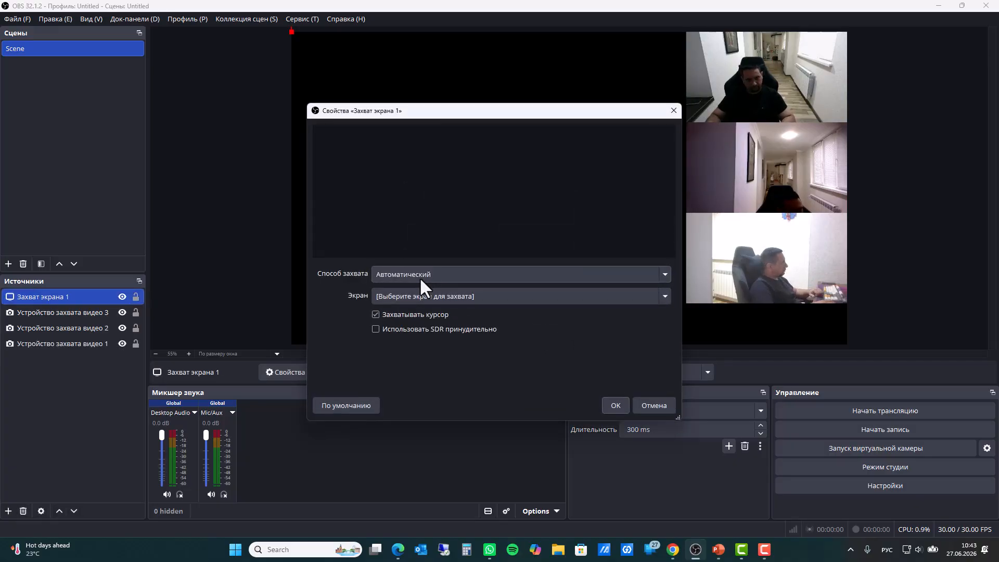
click(429, 296)
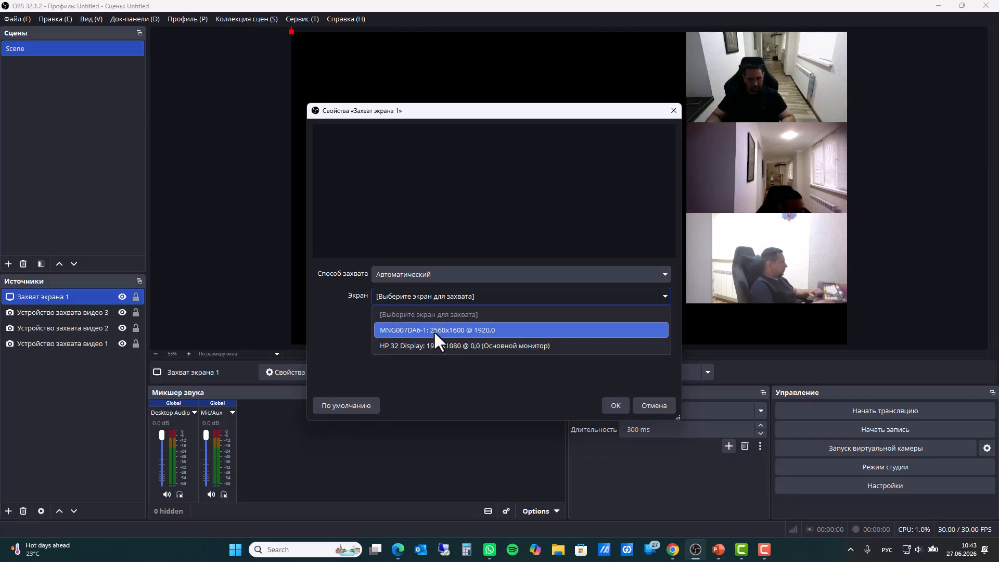
click(433, 330)
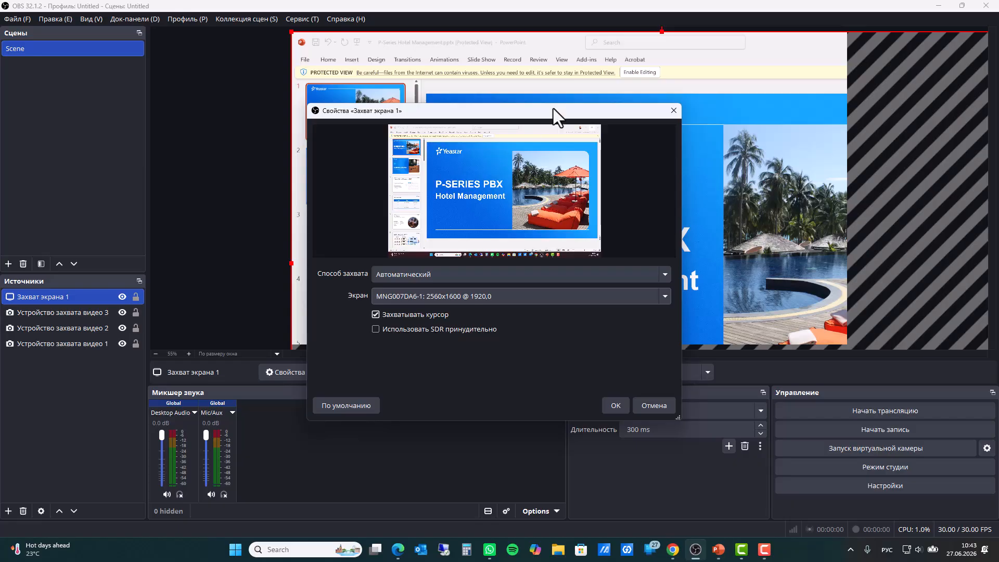
click(614, 406)
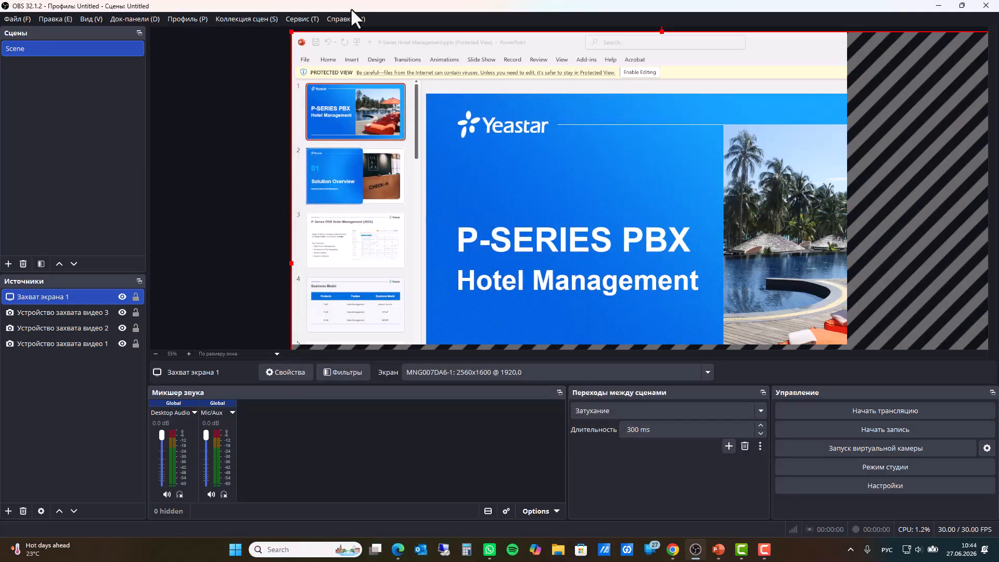
Shrink the display capture into the canvas's upper-left corner, leaving about 1050 px to its right and 536 px below
drag(291, 32, 630, 243)
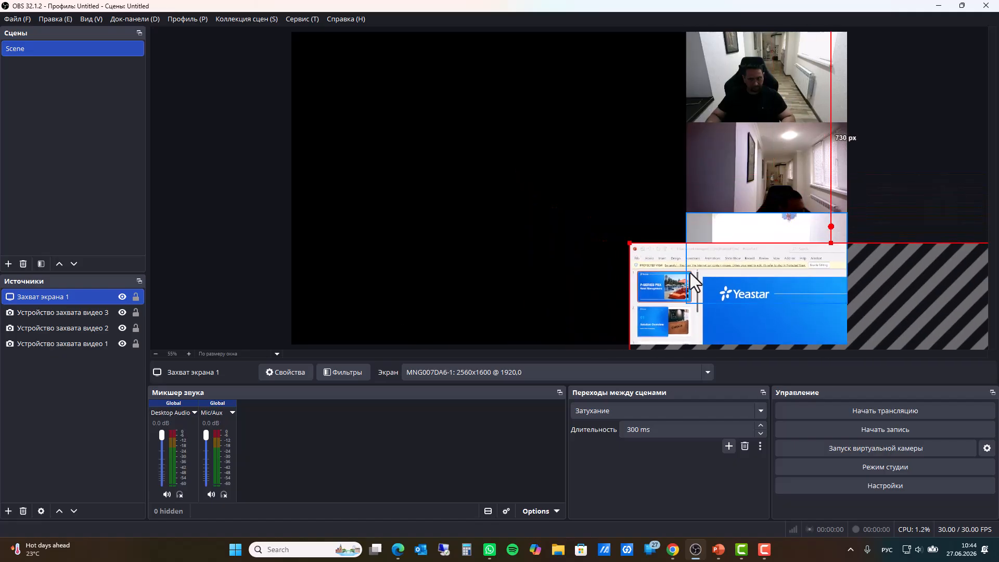
drag(688, 272, 405, 82)
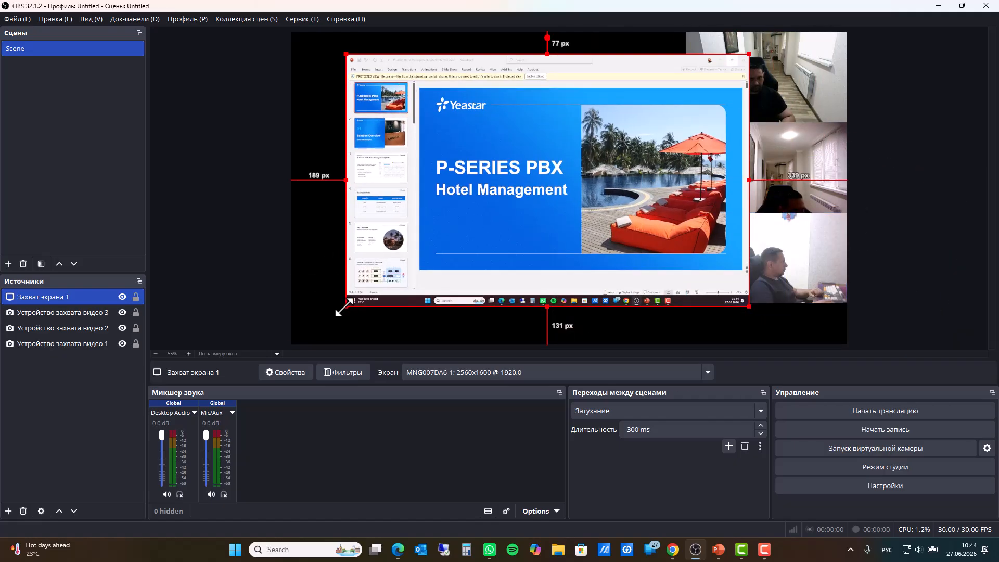
drag(347, 306, 461, 213)
drag(639, 131, 467, 109)
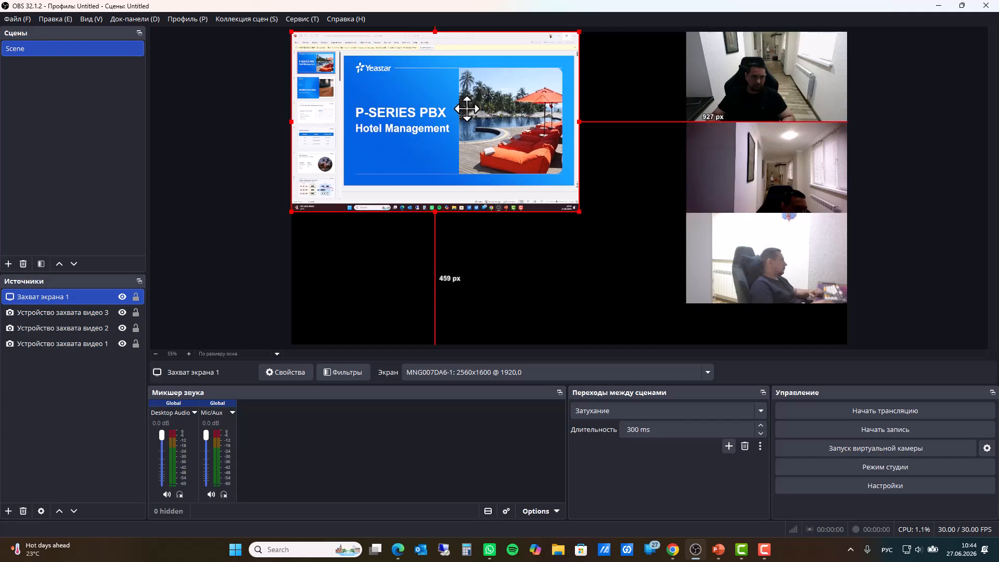
drag(591, 220, 522, 189)
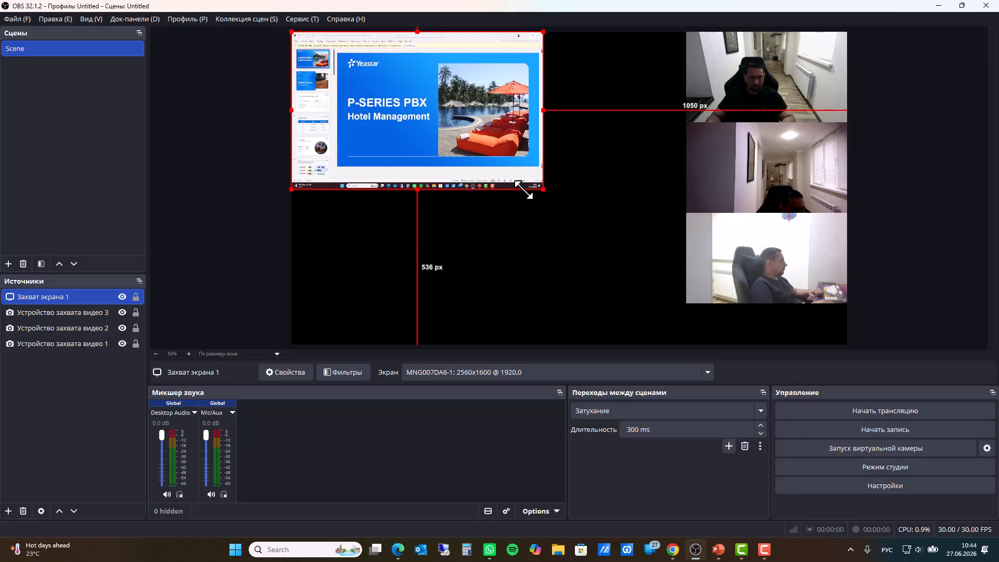
click(465, 285)
click(10, 511)
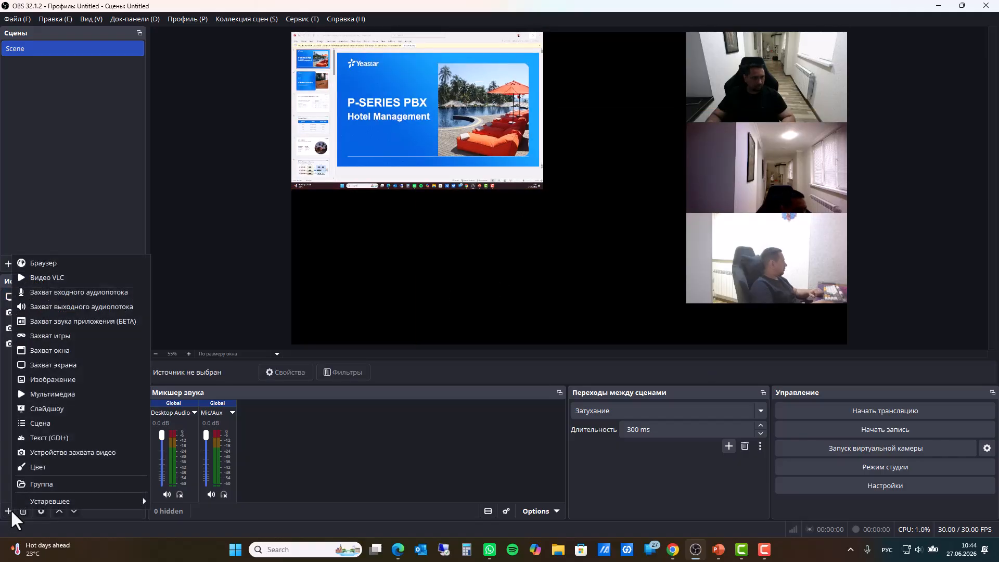
click(64, 454)
click(557, 336)
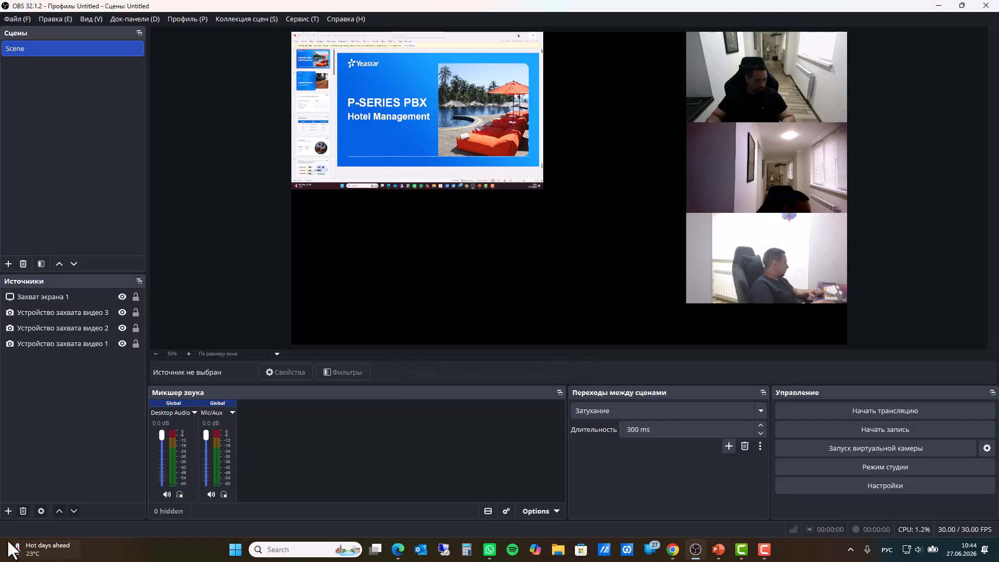
Add a display capture source named "Захват экрана 2" that captures the screen HP 32 Display: 1920x1080 @ 0,0
click(8, 511)
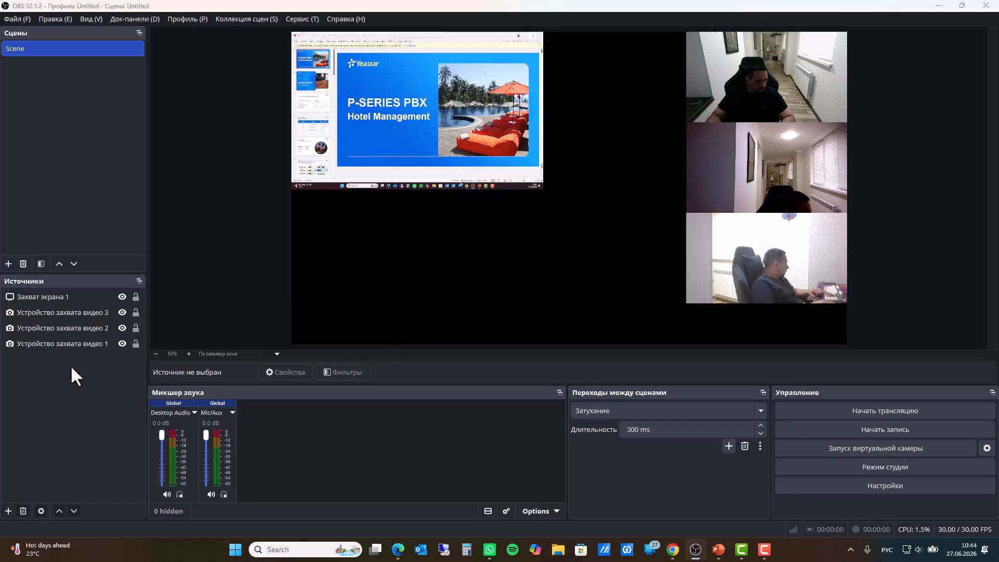
click(70, 366)
click(475, 217)
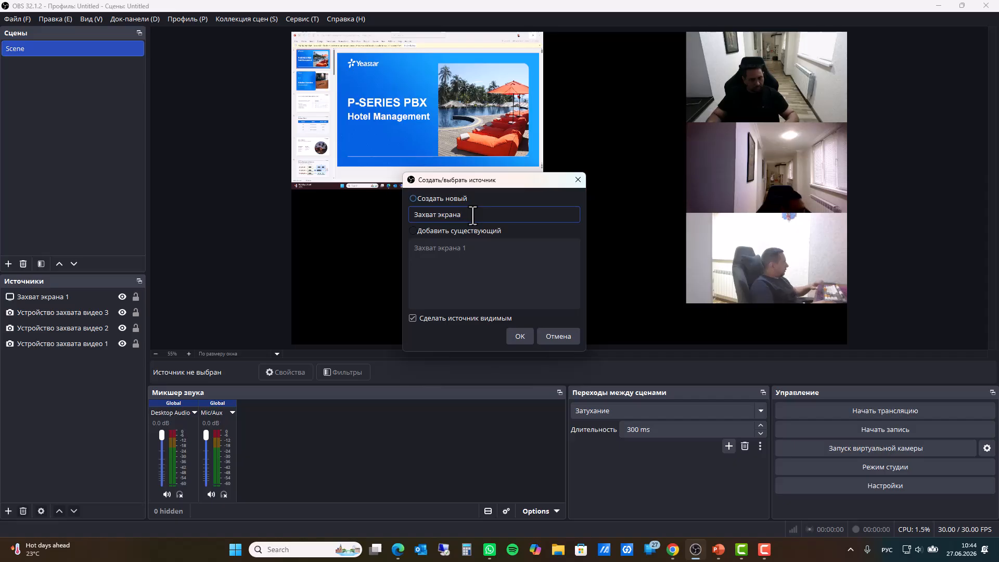
click(520, 337)
click(410, 276)
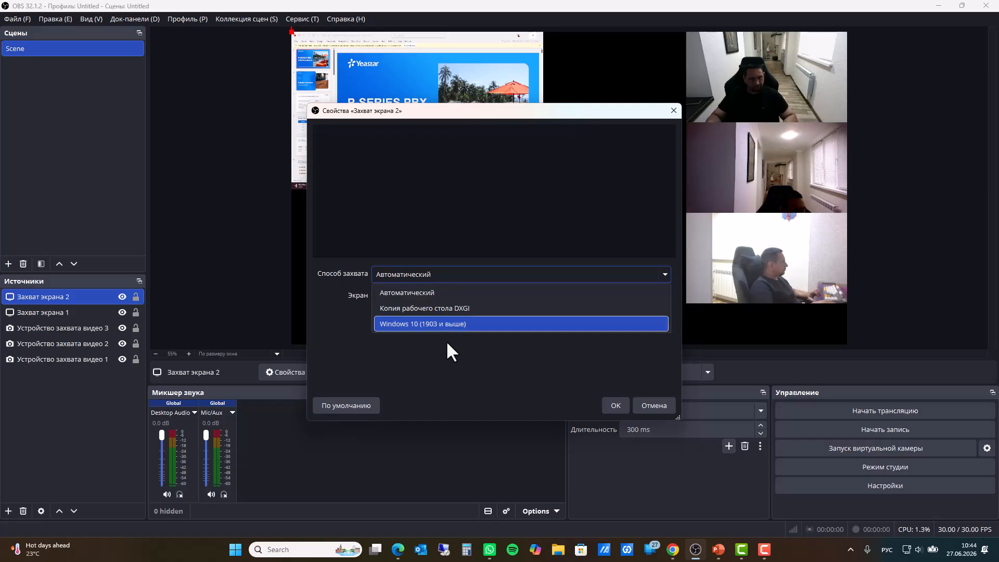
click(446, 341)
click(455, 296)
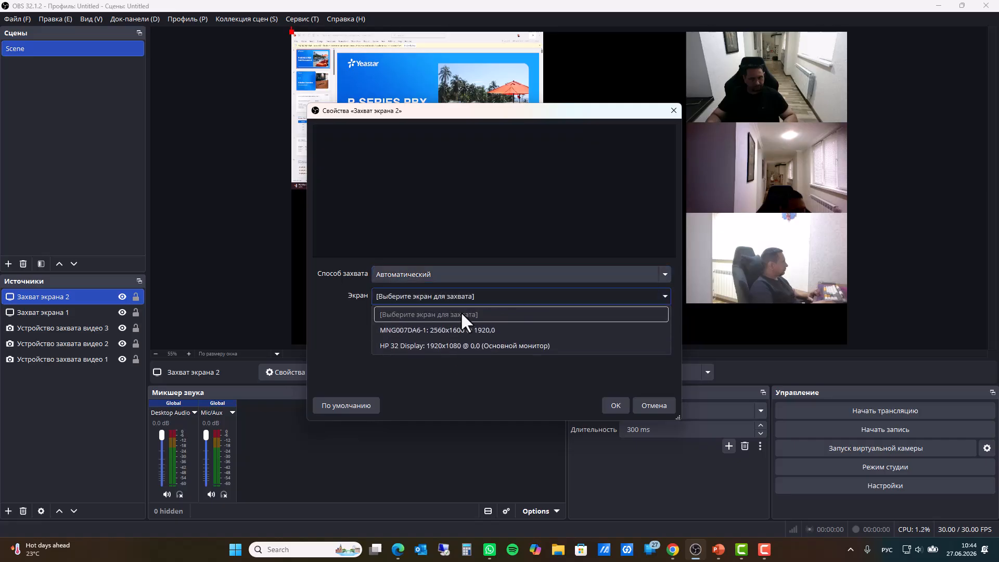
click(447, 346)
click(616, 406)
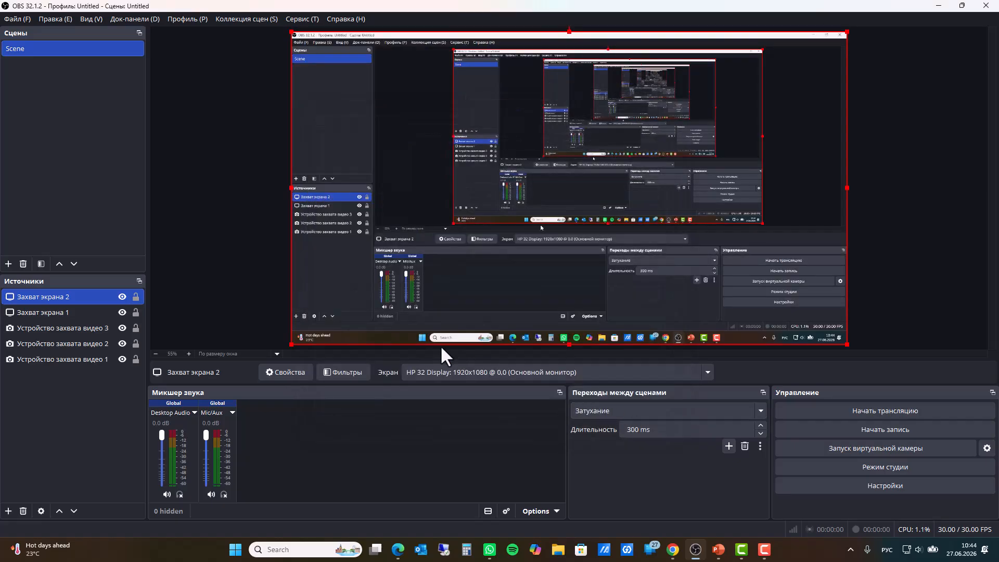
Shrink the second display capture and place it beneath the first at the canvas's left edge, leaving about 1012 px to its right
drag(286, 345, 685, 192)
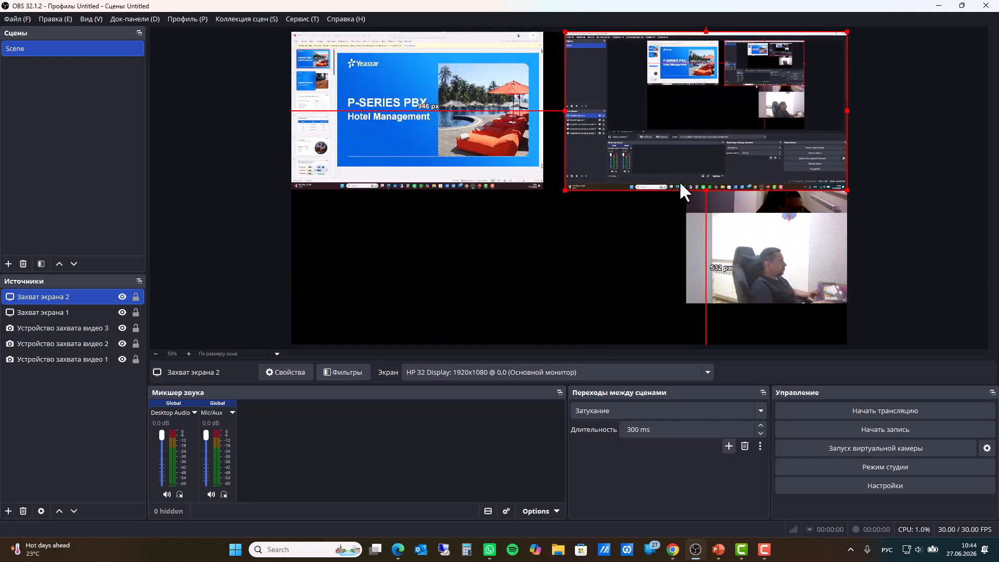
drag(676, 125, 387, 258)
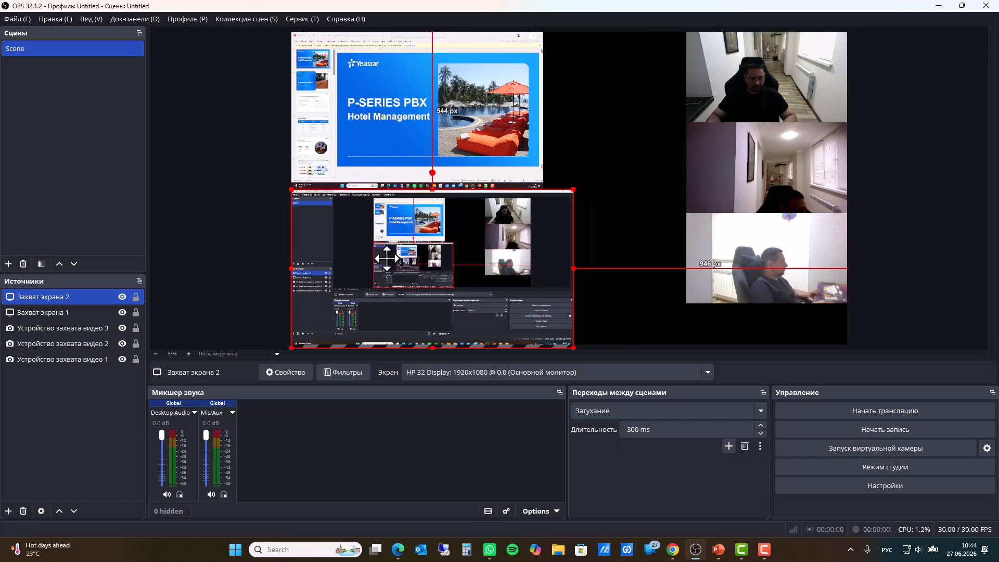
drag(575, 349, 518, 331)
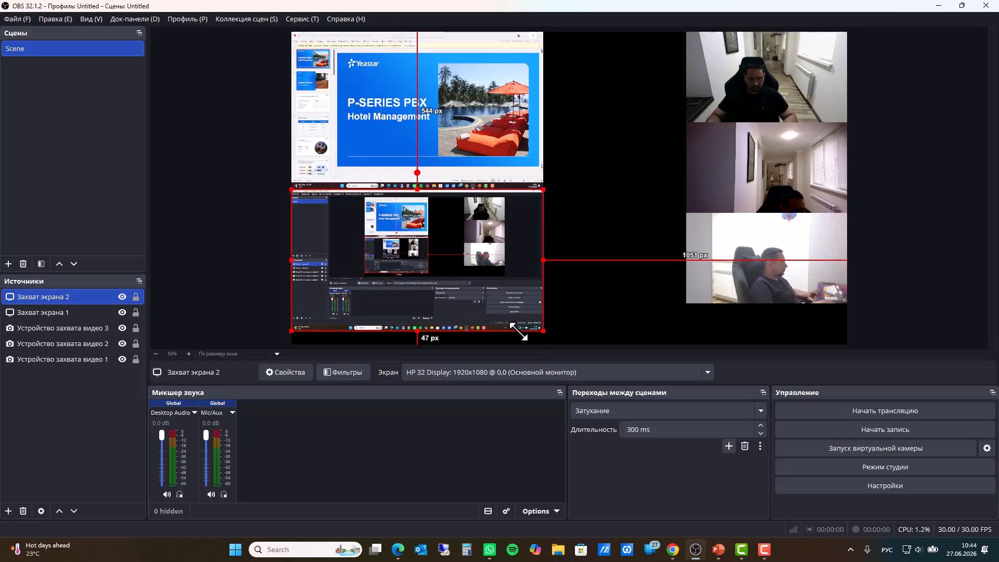
click(474, 152)
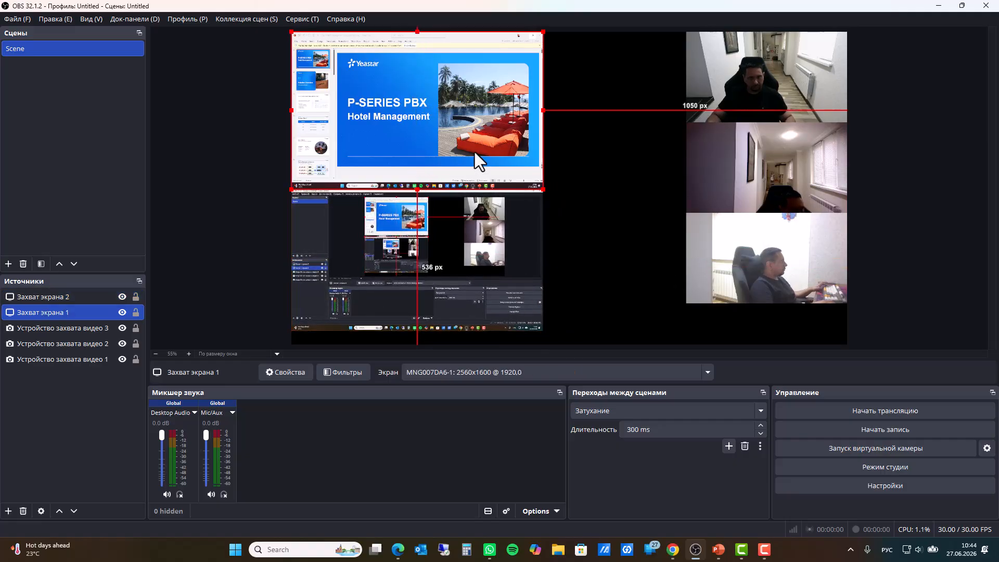
click(542, 302)
drag(543, 330, 550, 338)
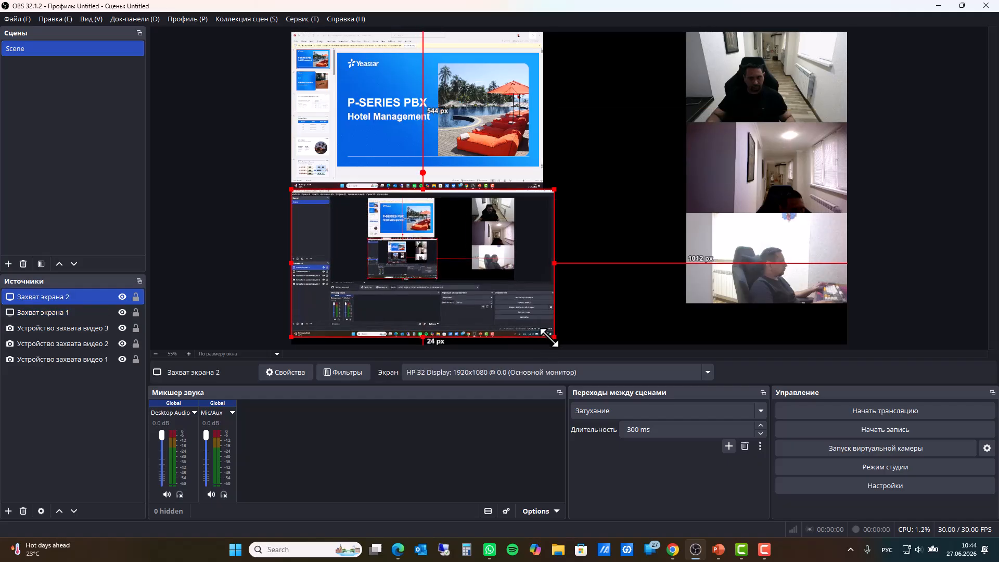
Enlarge the first display capture until about 1021 px remain to its right, and shift it slightly up, clear of the lower capture
click(522, 167)
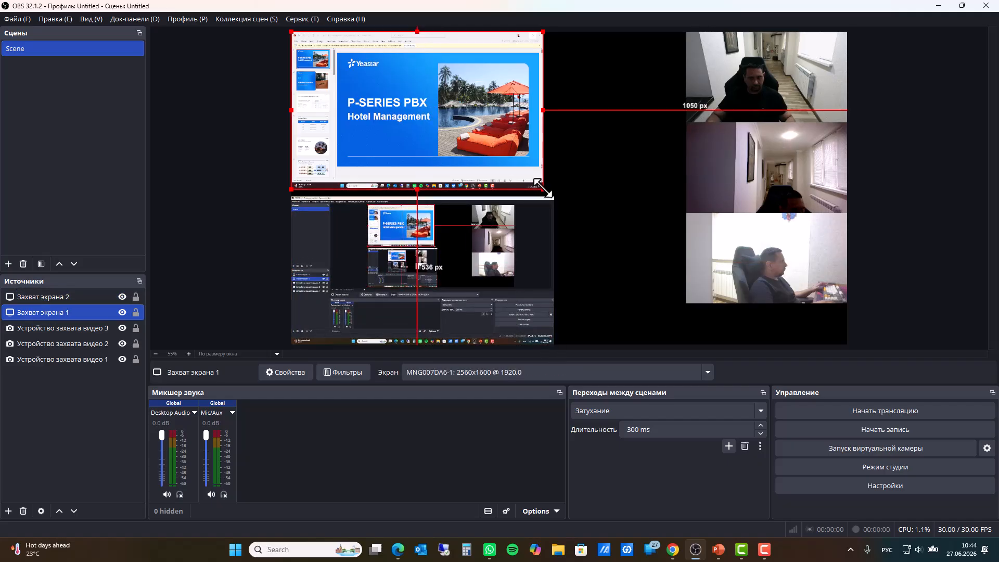
drag(543, 187, 549, 195)
click(608, 222)
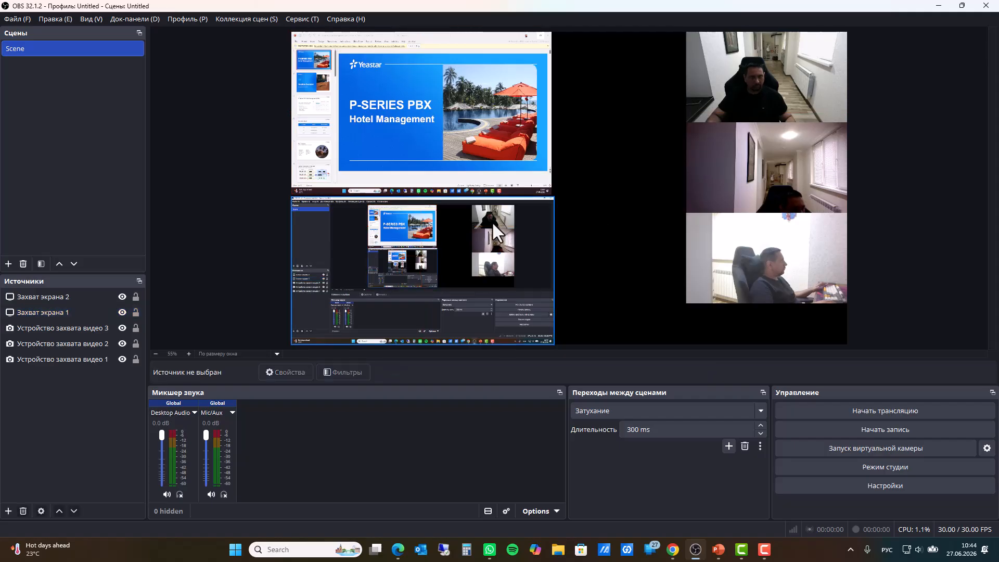
mouse_move(511, 144)
mouse_down()
mouse_move(531, 141)
mouse_move(505, 149)
mouse_move(503, 137)
mouse_up()
Line up the three cameras side by side along the canvas's bottom edge from its lower-left corner, moving the second display capture out of the way
click(792, 175)
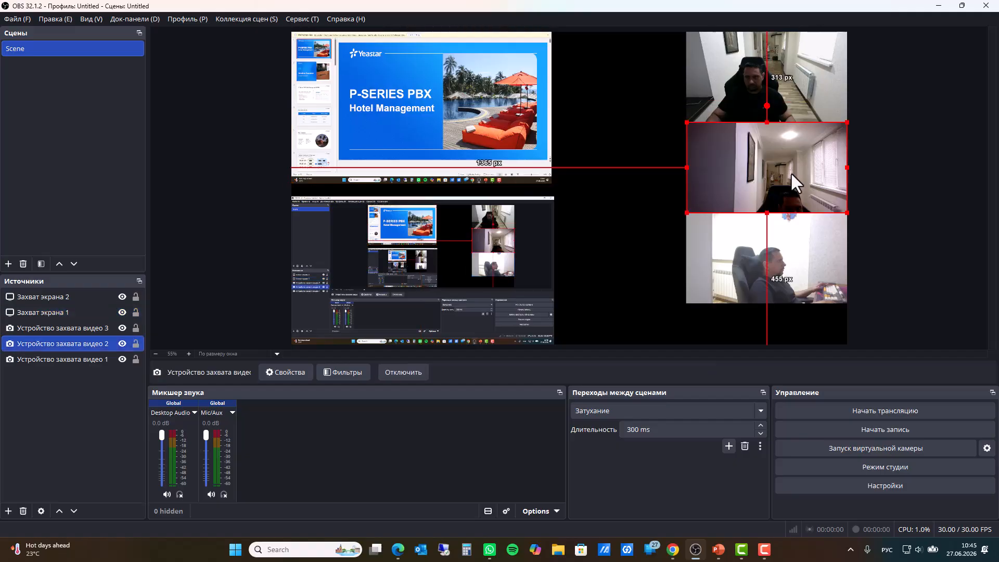
drag(791, 172, 630, 262)
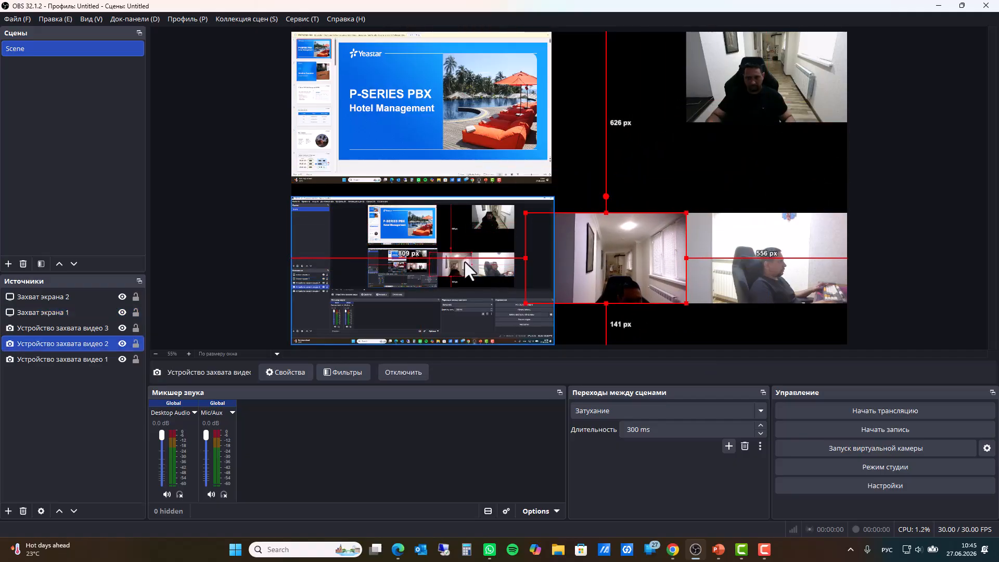
drag(464, 262, 628, 110)
drag(725, 98, 398, 310)
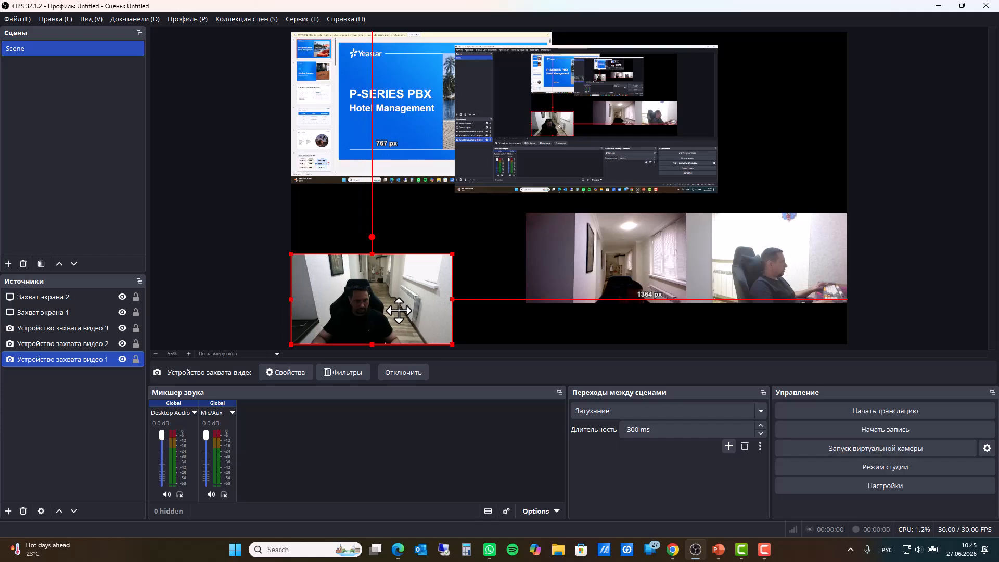
drag(601, 258, 528, 299)
drag(739, 272, 668, 313)
Place both display captures in the canvas's upper corners and enlarge the second to the first's height, leaving about 914 px to its left
drag(582, 156, 710, 105)
drag(452, 155, 484, 148)
click(596, 182)
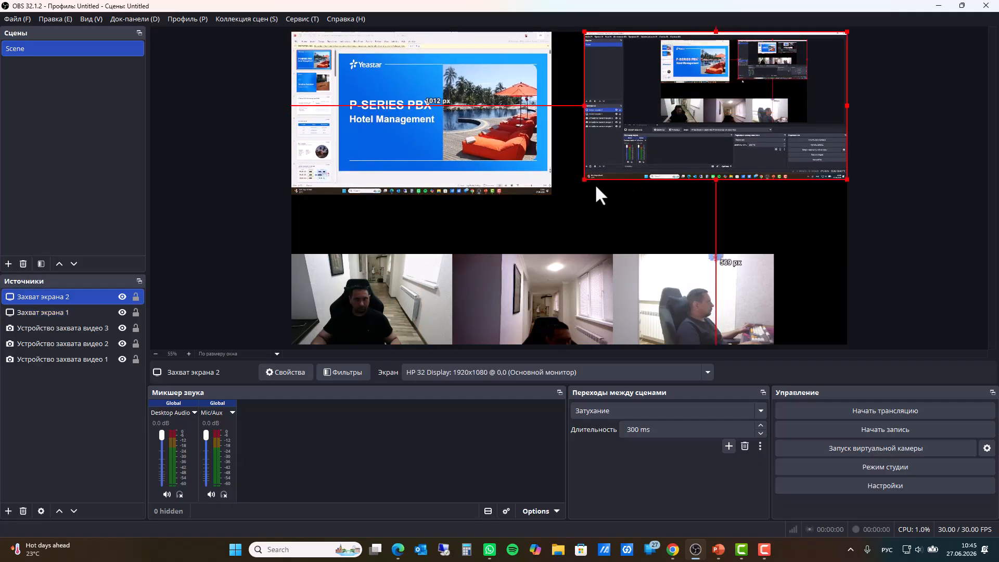
drag(584, 179, 571, 188)
click(541, 189)
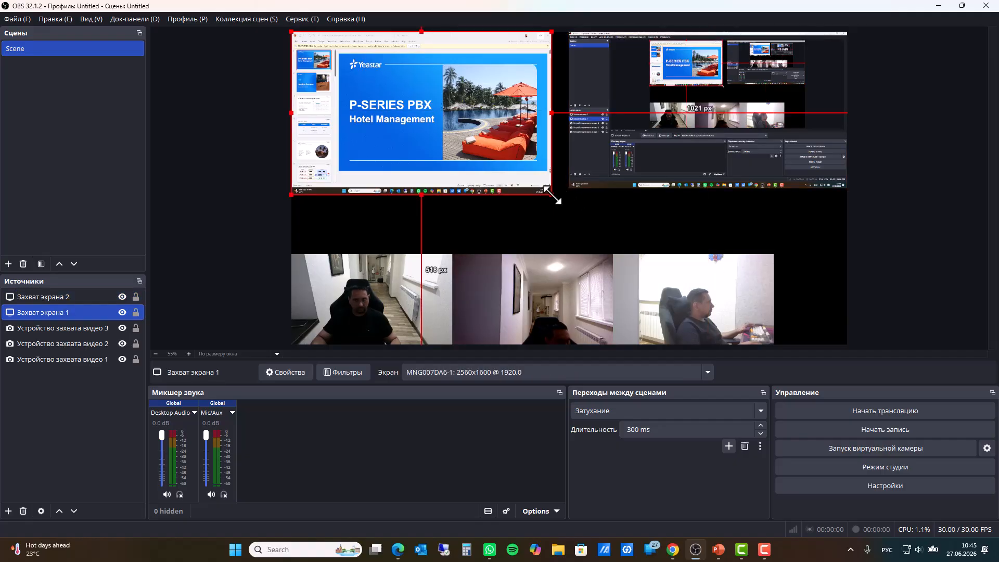
click(571, 186)
drag(569, 186, 557, 194)
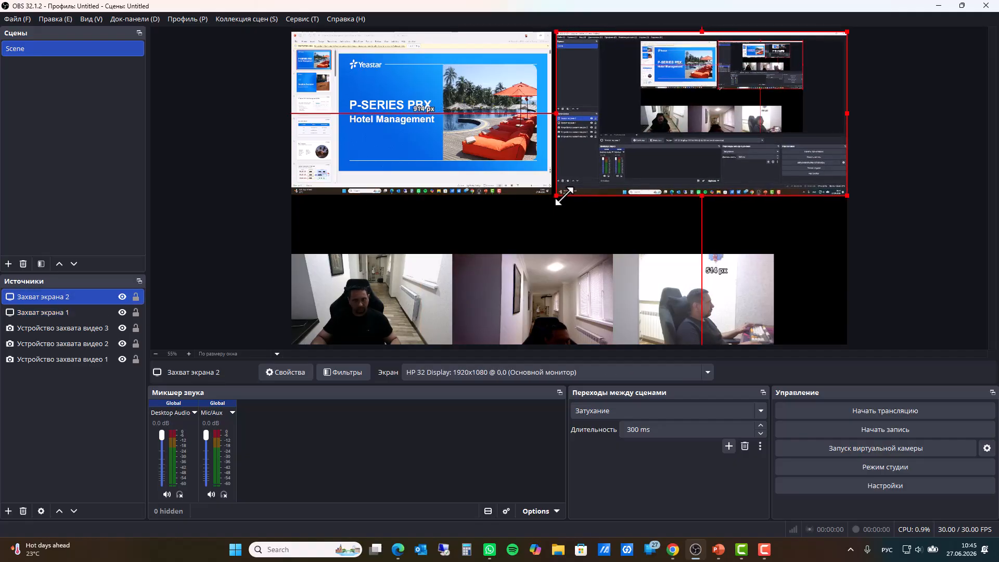
Lower both display captures, the second to about 83 px and the first to about 89 px below the canvas's top edge
click(510, 191)
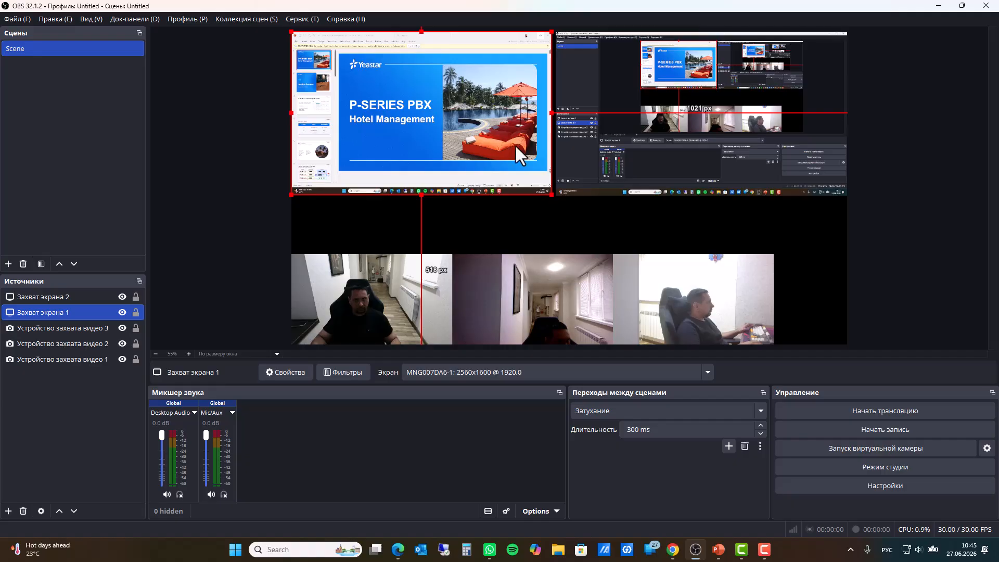
click(620, 147)
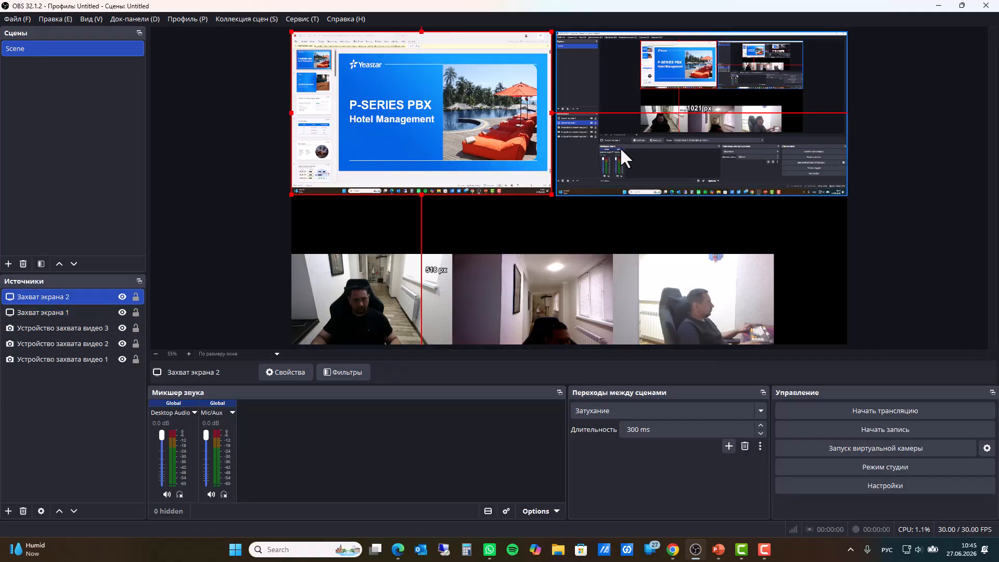
drag(619, 142, 620, 167)
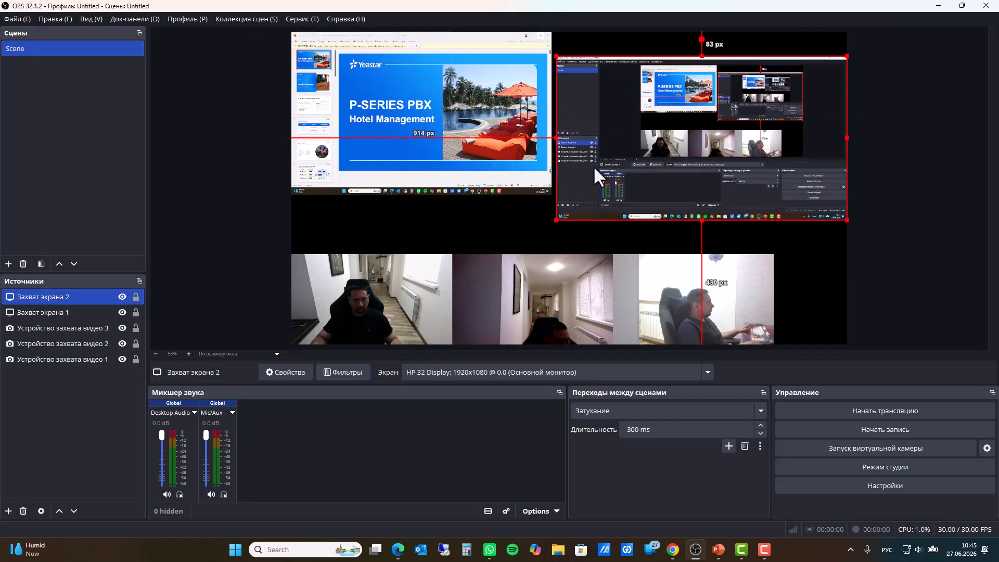
click(498, 156)
drag(498, 155, 498, 174)
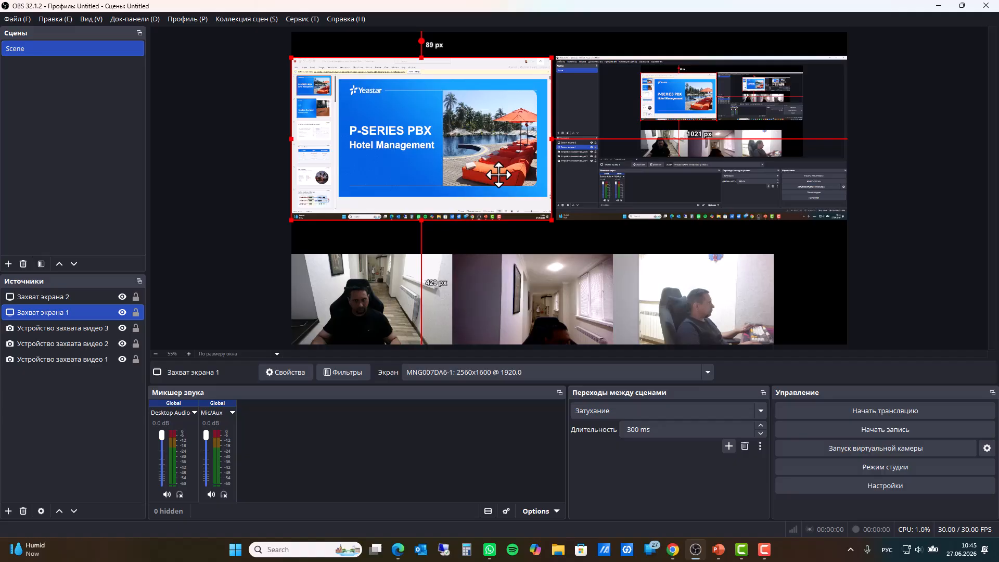
Raise the three cameras to about 50 px above the canvas's bottom edge and space them evenly, with the third about 74 px from the right edge
drag(674, 297, 724, 282)
drag(556, 277, 580, 266)
mouse_move(358, 283)
mouse_down()
mouse_move(369, 259)
mouse_move(373, 270)
mouse_up()
drag(560, 286, 564, 287)
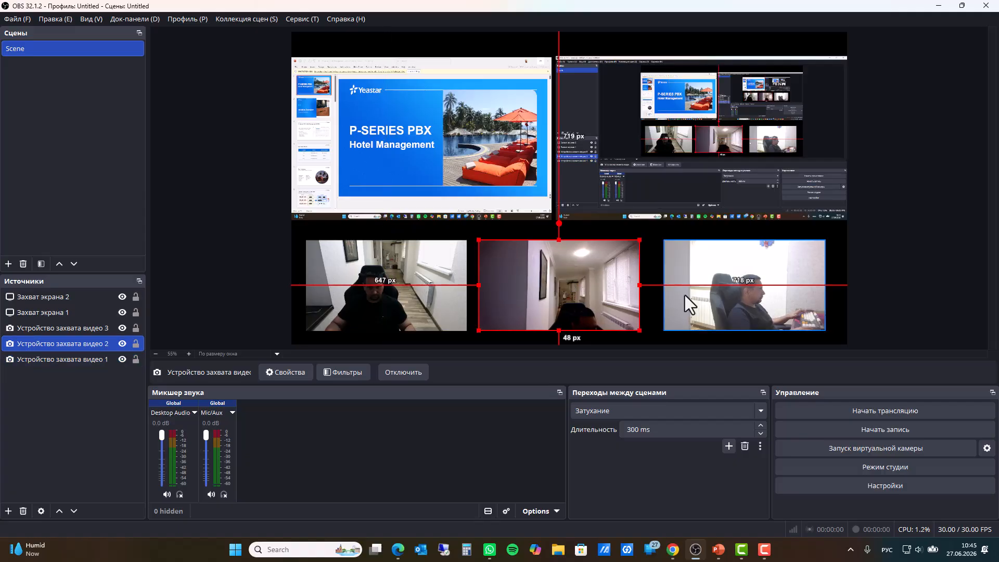
drag(701, 294, 703, 294)
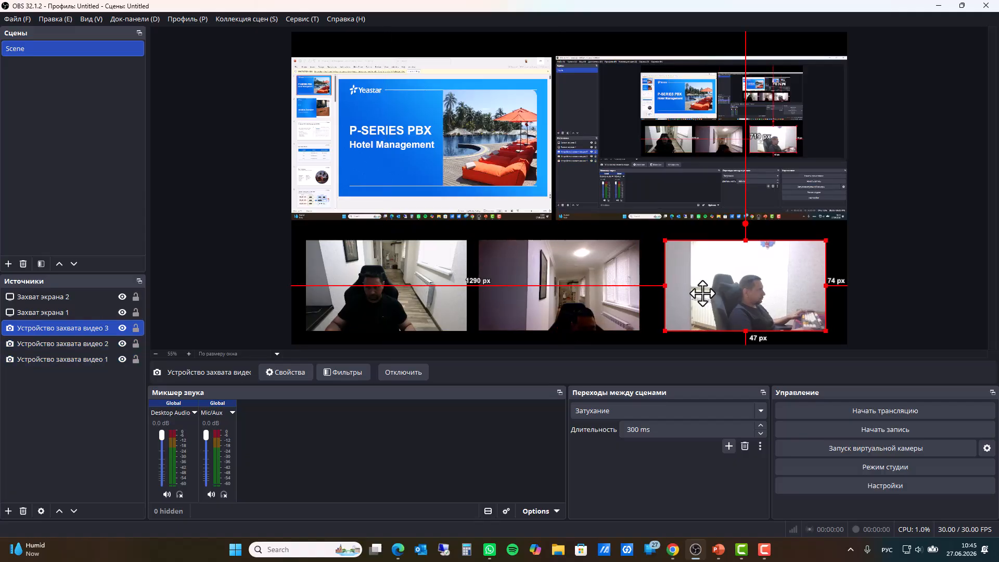
drag(529, 295, 537, 297)
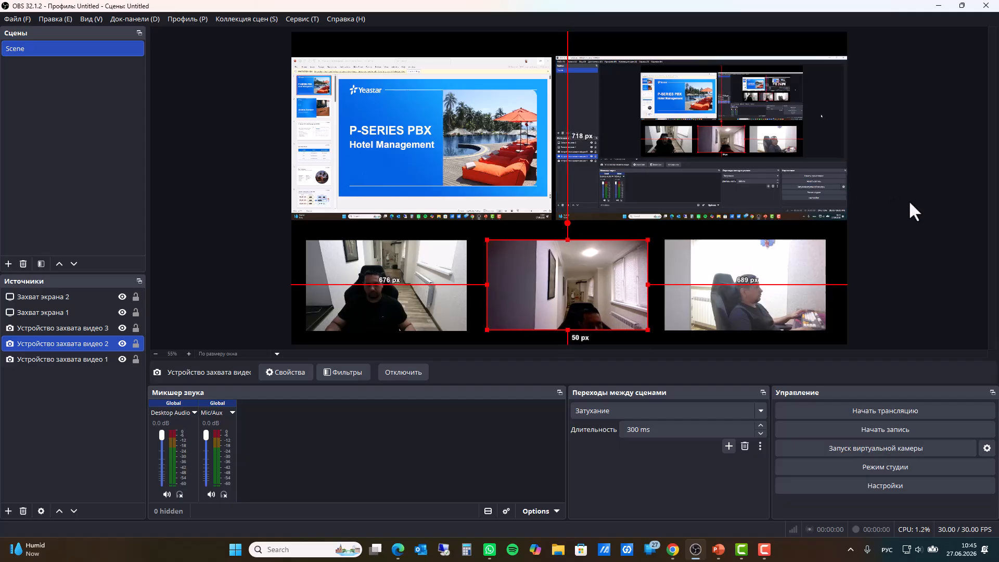
click(860, 252)
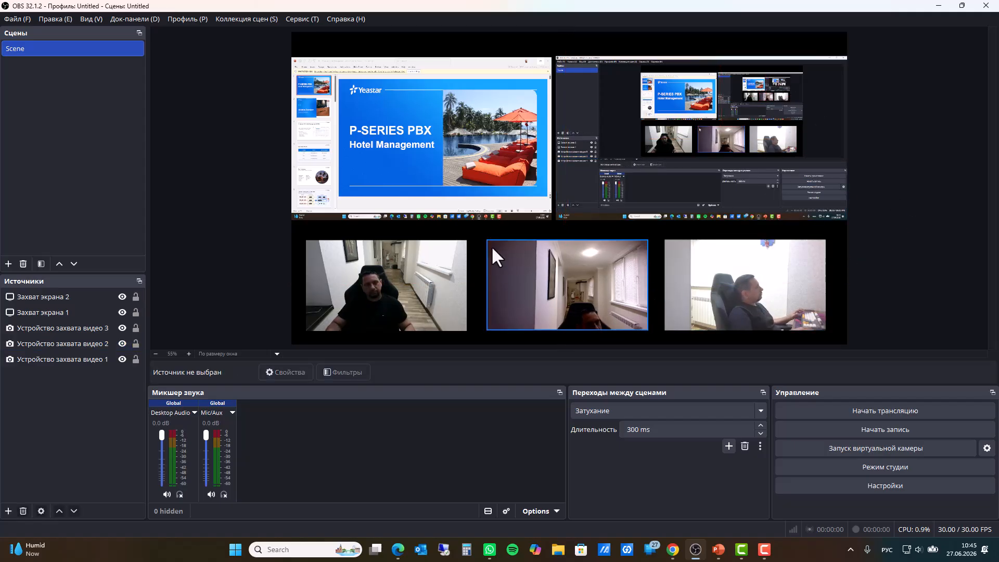
Add an audio input capture source named "Захват входного аудиопотока 1" and set its device to Microphone Array (Realtek(R) Audio)
click(8, 511)
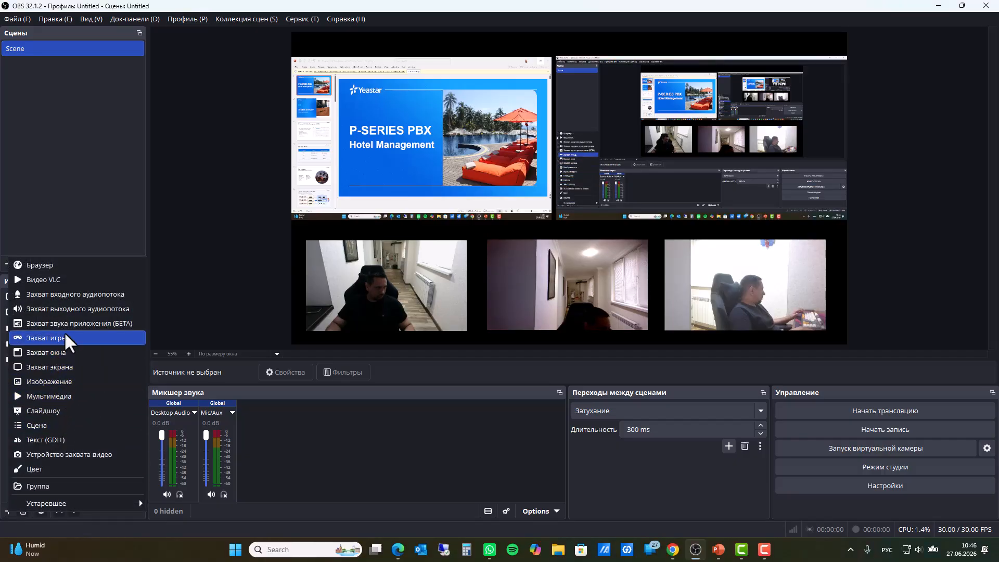
click(80, 292)
click(528, 213)
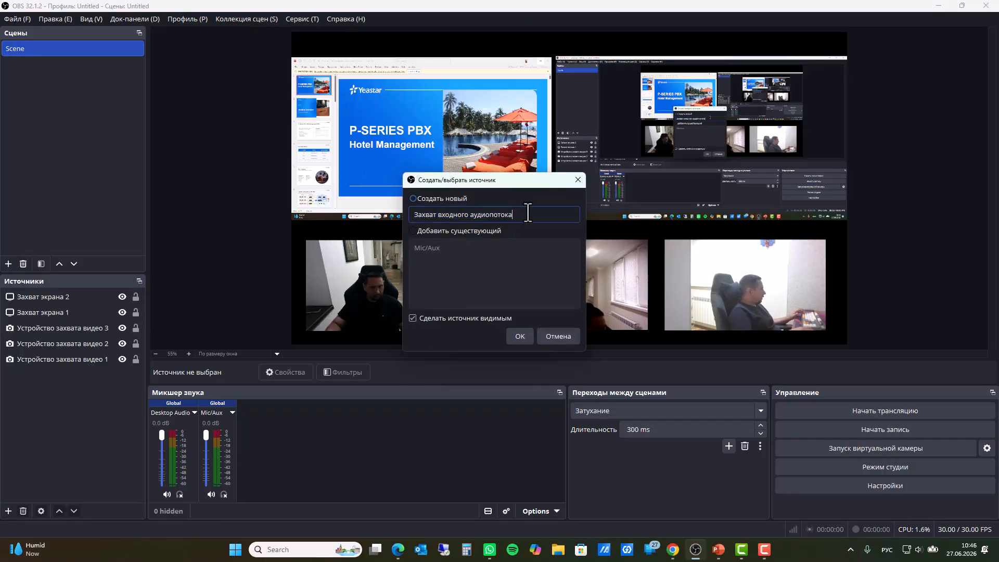
click(518, 336)
click(423, 140)
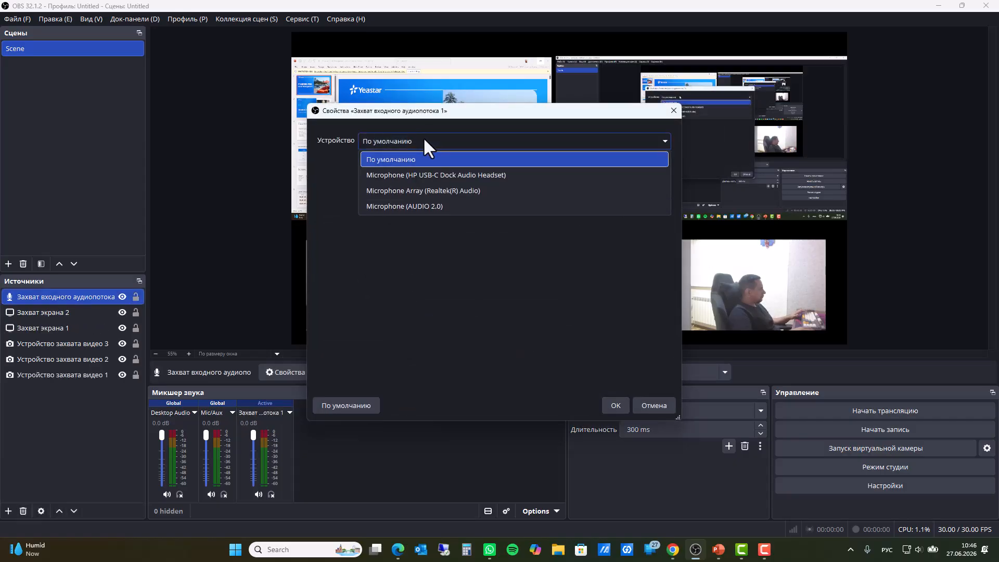
click(446, 192)
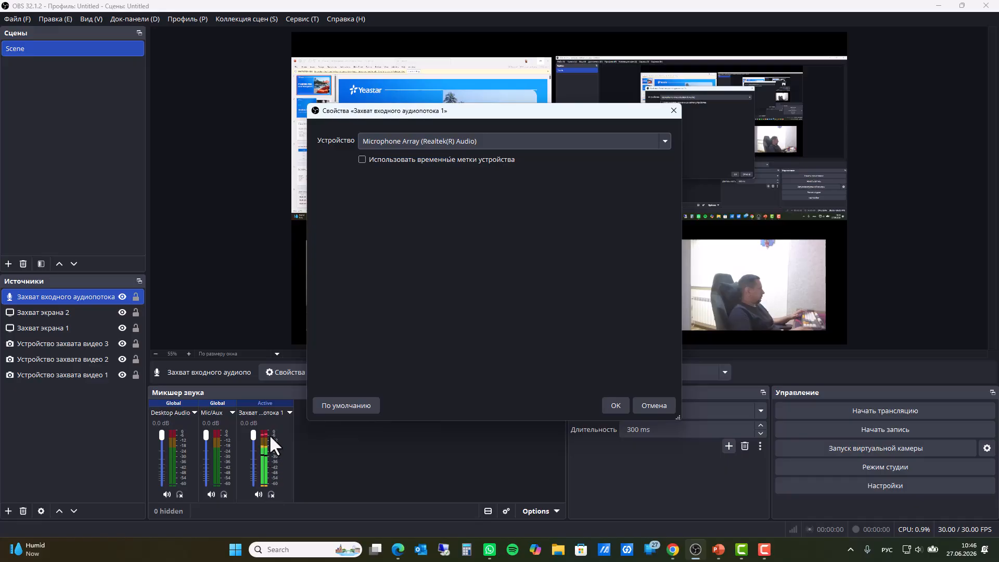
click(614, 405)
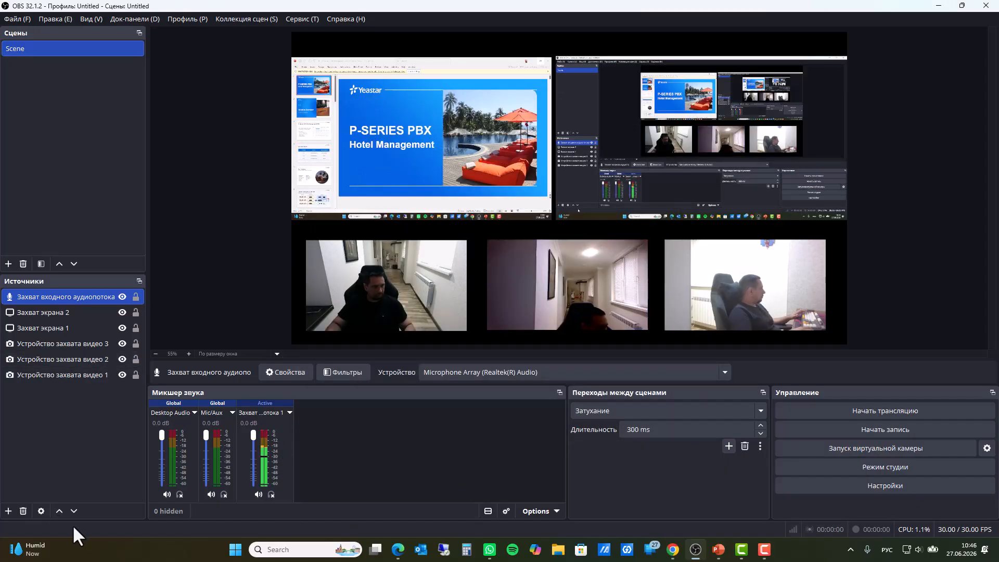
Add an audio output capture source named "Захват выходного аудиопотока 1", leaving its device at "По умолчанию"
click(8, 511)
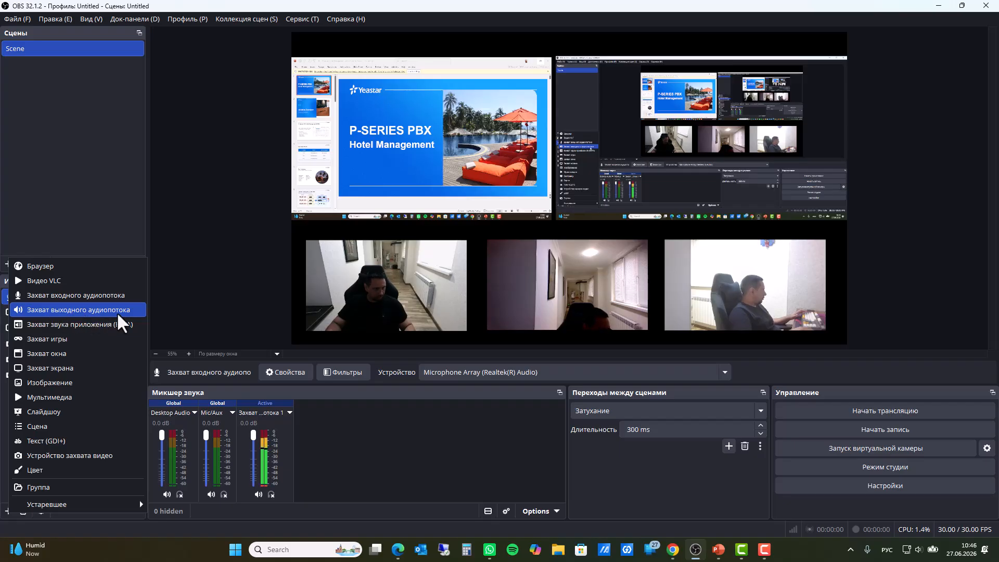
click(88, 309)
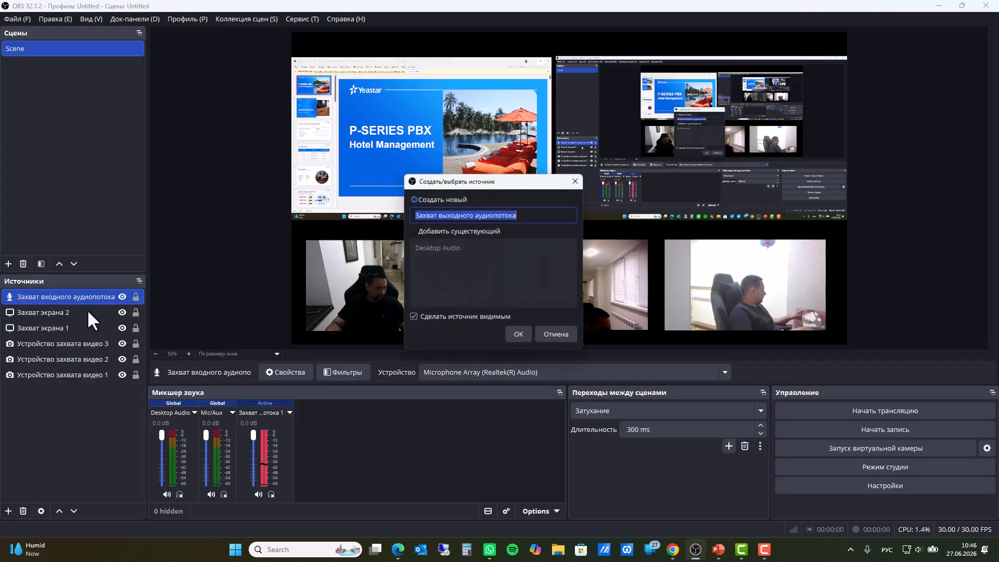
click(534, 219)
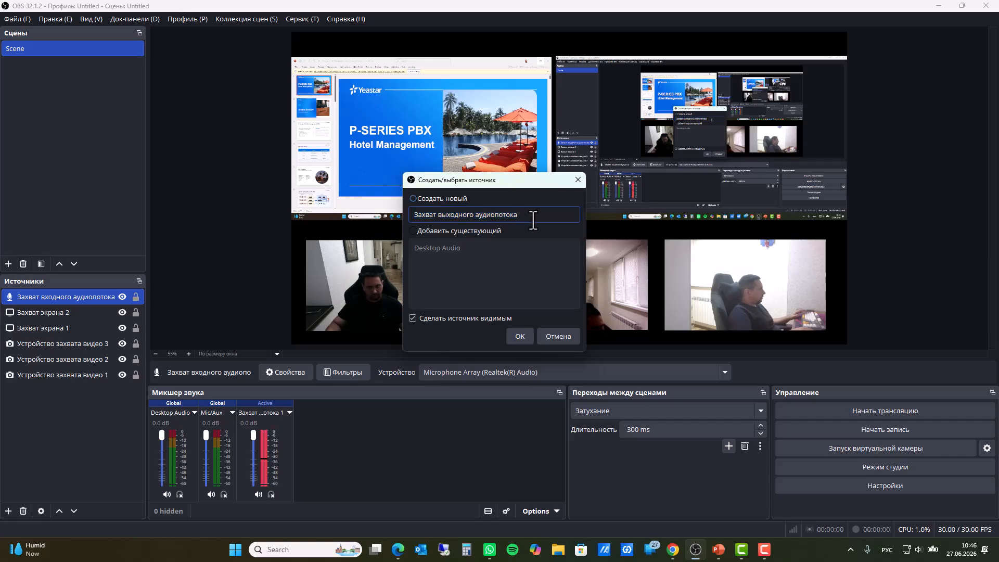
text(1)
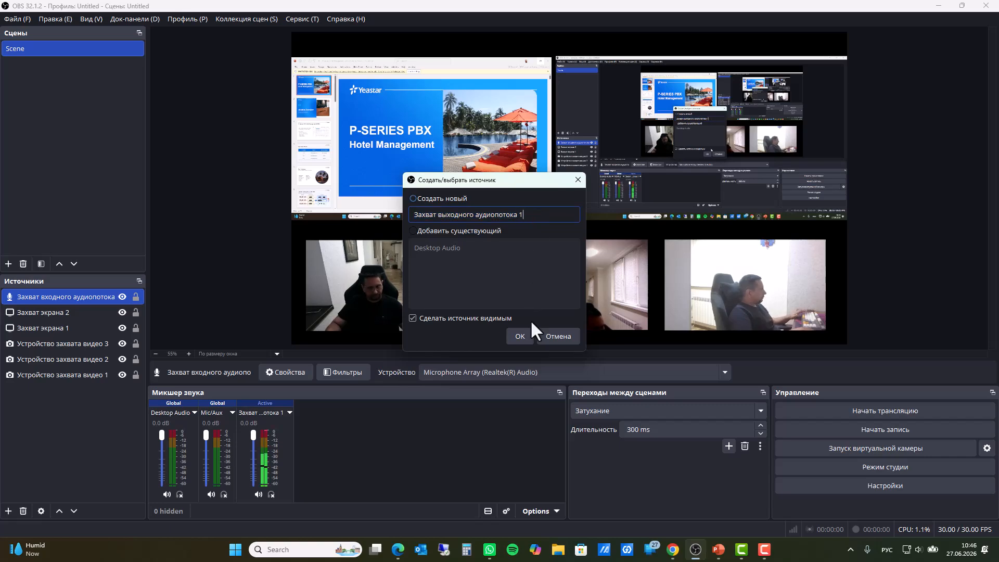
click(519, 338)
click(432, 142)
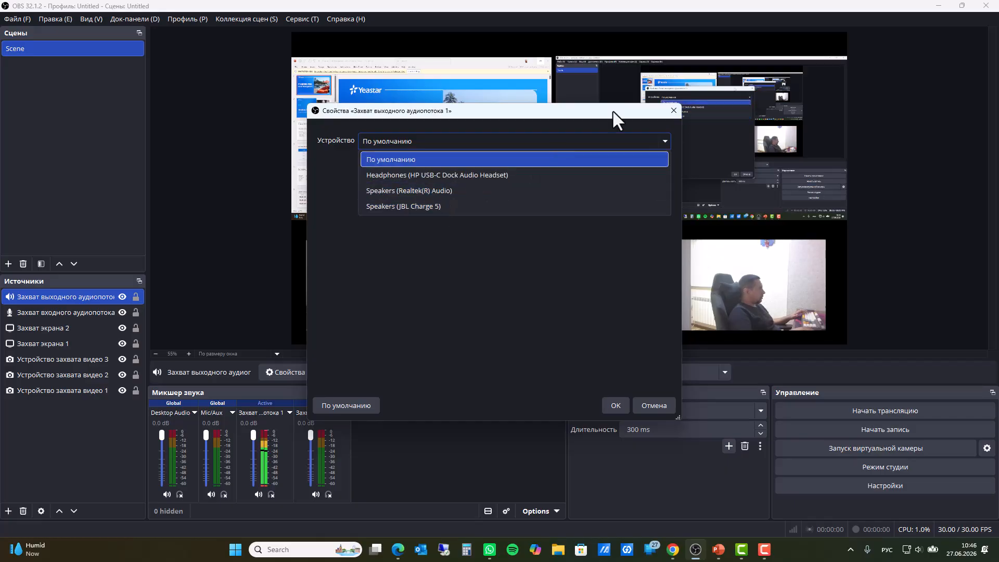
click(675, 108)
click(671, 111)
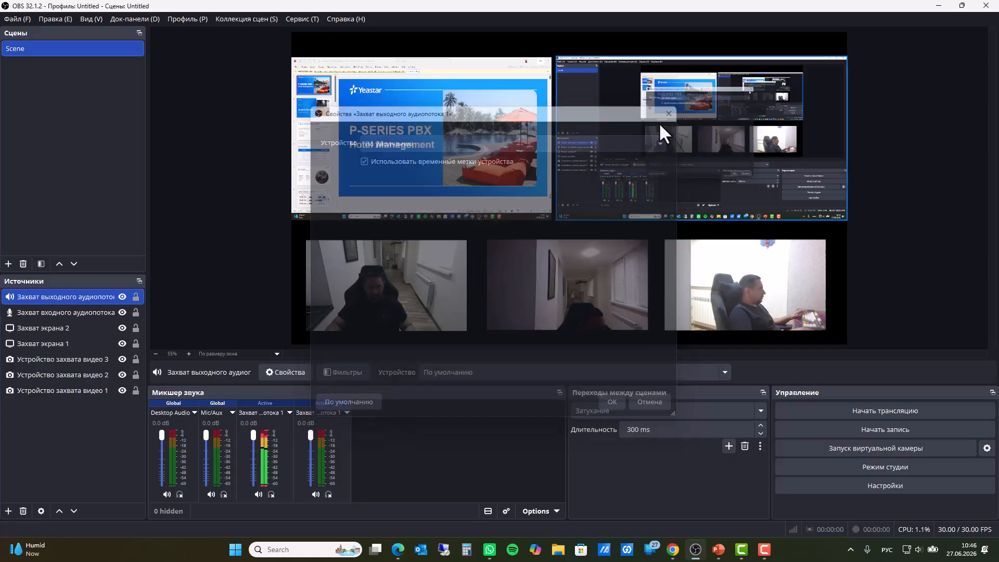
click(8, 510)
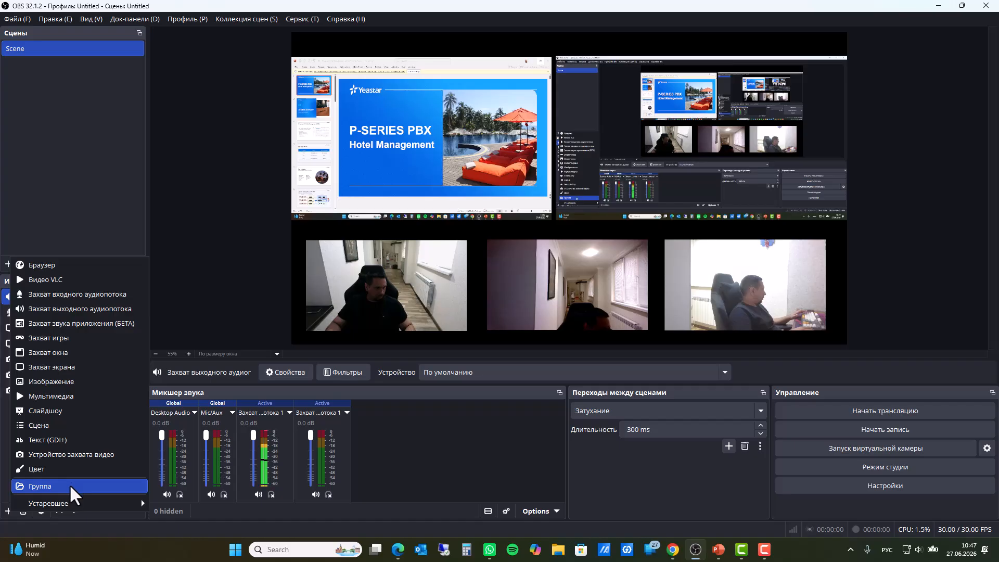
click(426, 462)
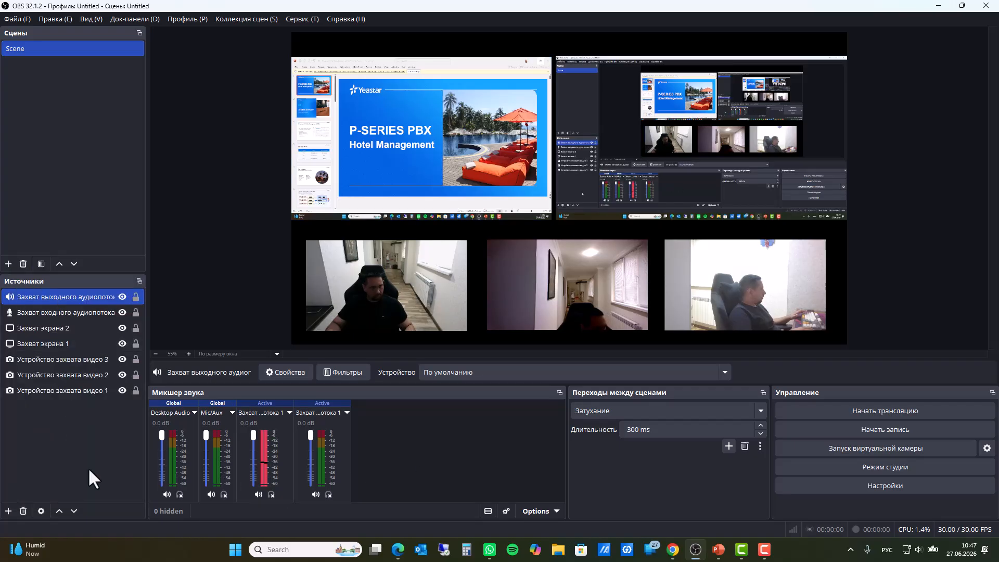
Open the program settings and examine the general and appearance options
click(17, 19)
click(35, 65)
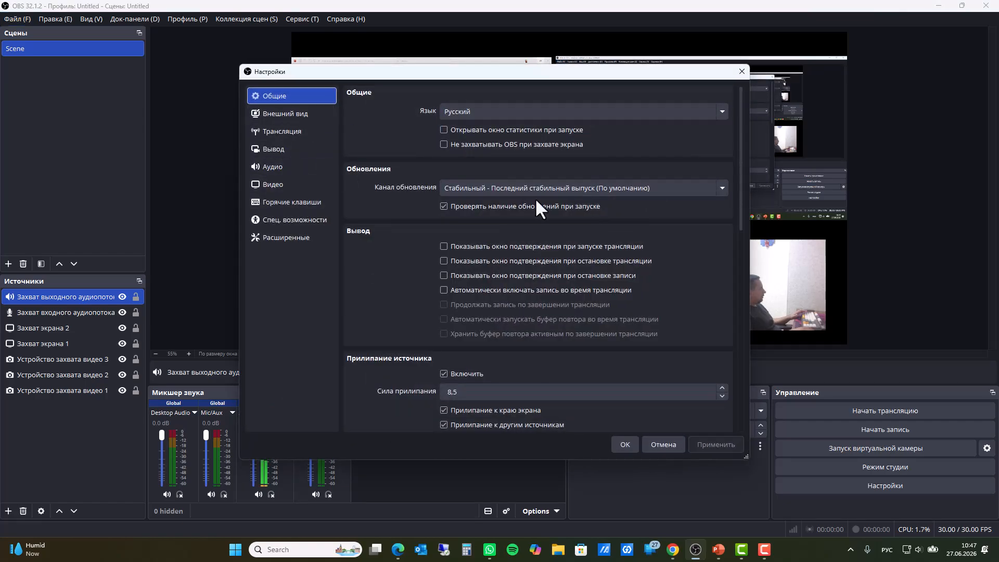
scroll(547, 246, down, 5)
scroll(547, 246, down, 3)
scroll(508, 300, down, 2)
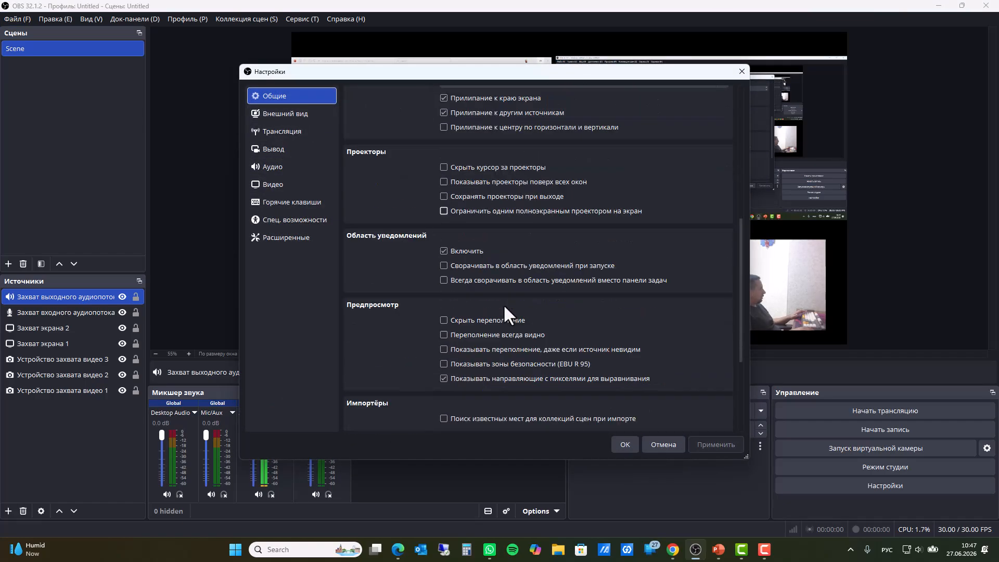
scroll(503, 305, up, 4)
scroll(502, 306, up, 3)
click(281, 113)
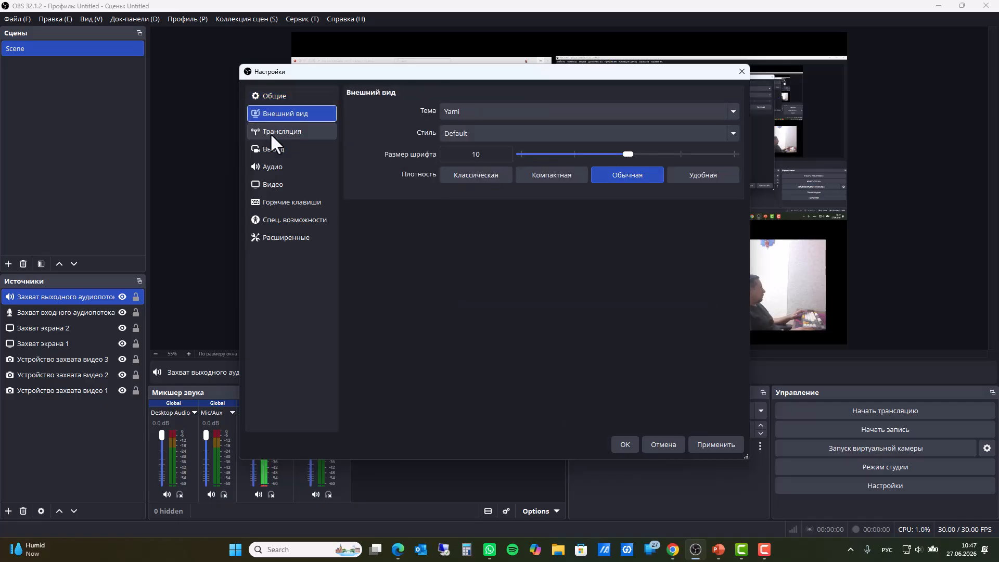
Examine the streaming settings and browse the full list of supported streaming services
click(289, 132)
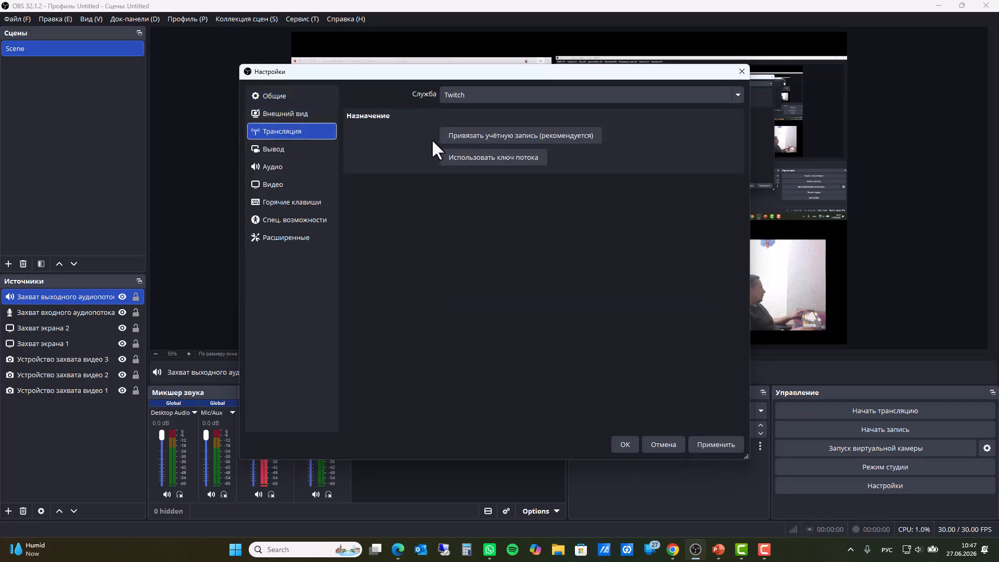
click(490, 94)
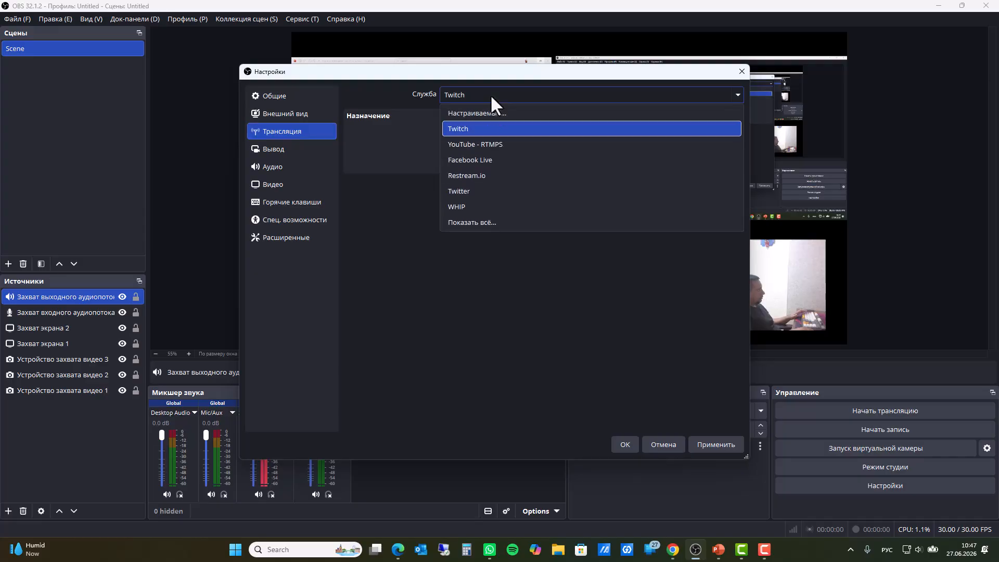
click(488, 221)
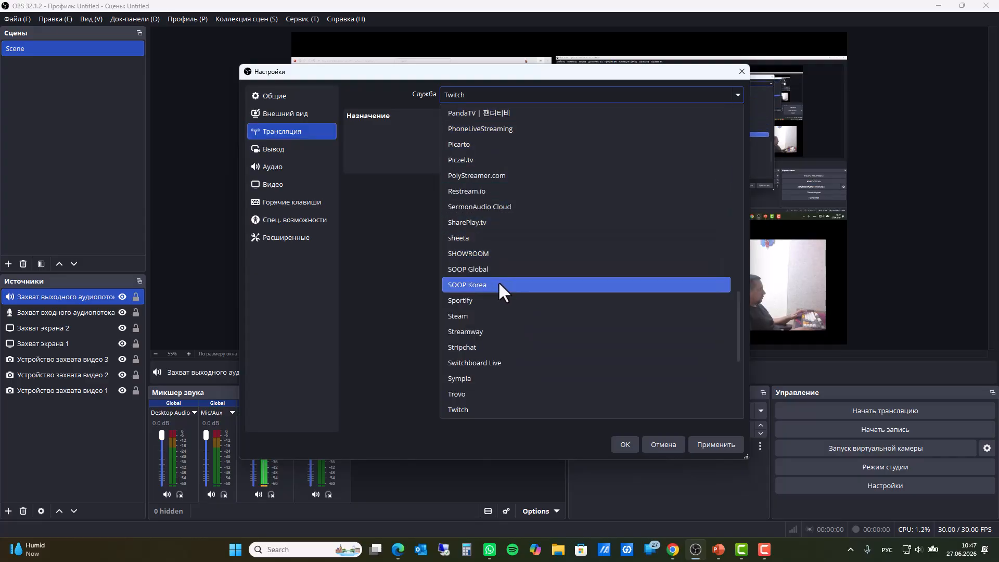
scroll(502, 323, down, 2)
scroll(503, 354, down, 3)
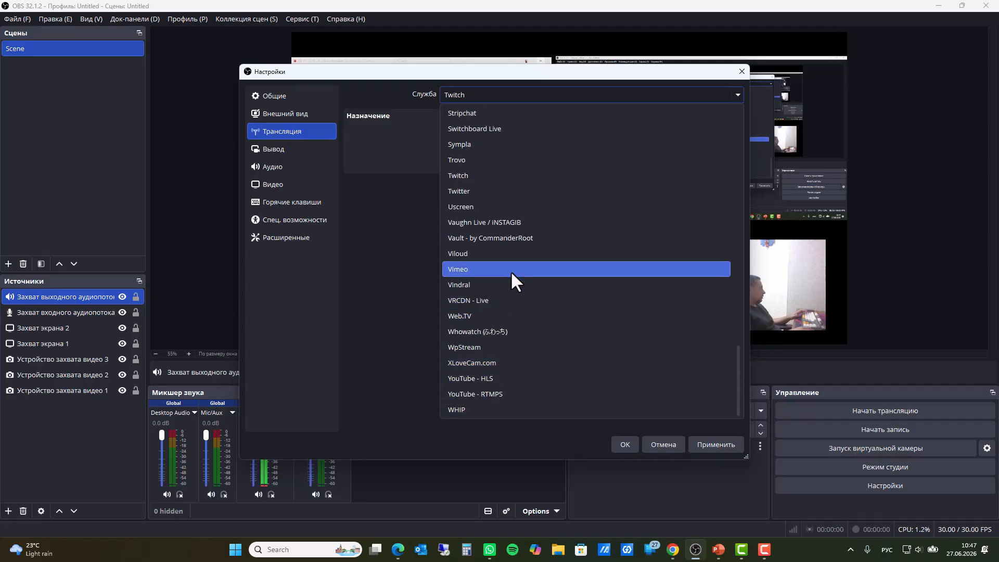
click(395, 245)
Examine the recording output settings, the audio device settings and the video settings
click(292, 150)
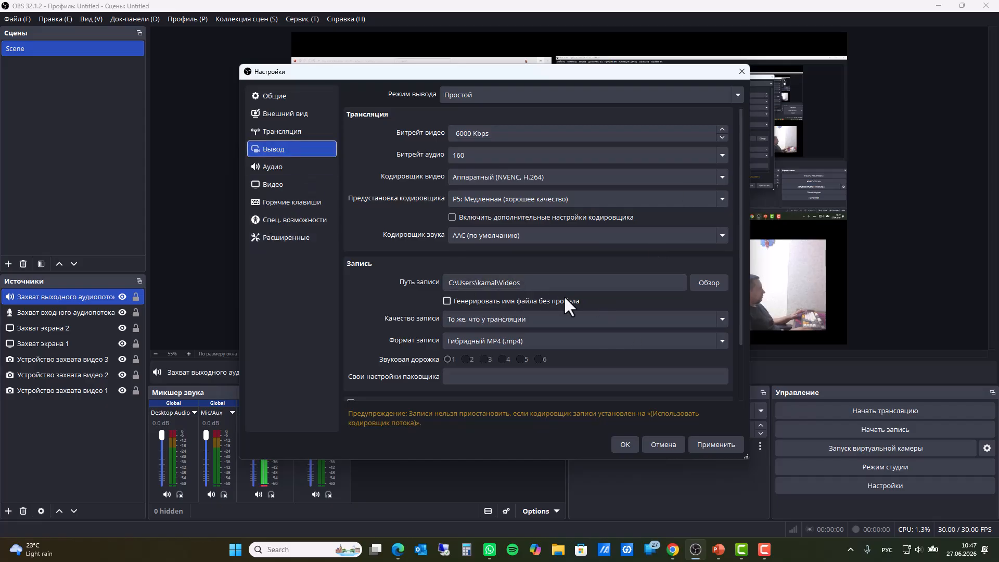
click(282, 164)
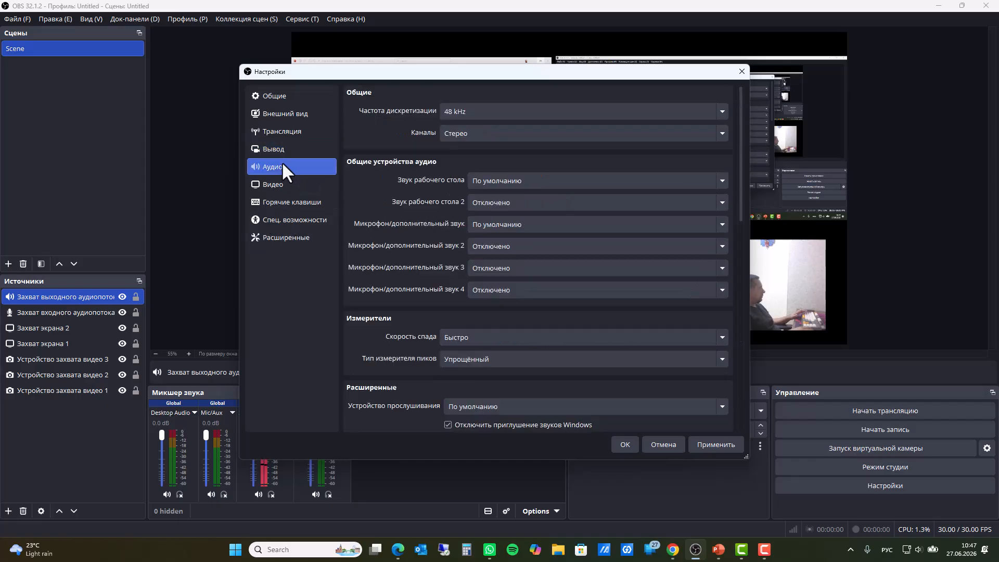
click(291, 185)
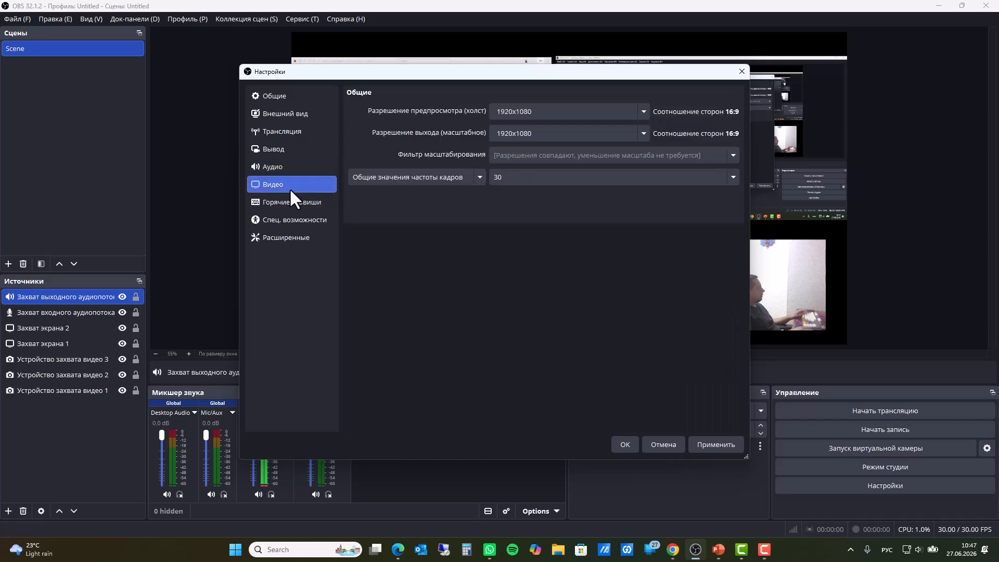
click(295, 169)
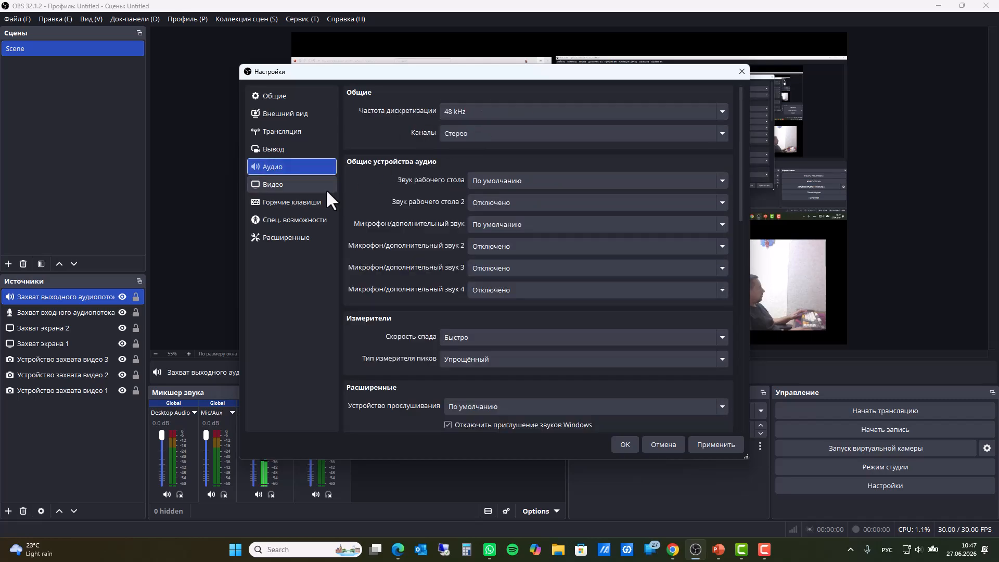
Examine the video settings' available scaled output resolutions and choose 1920x1080
click(287, 185)
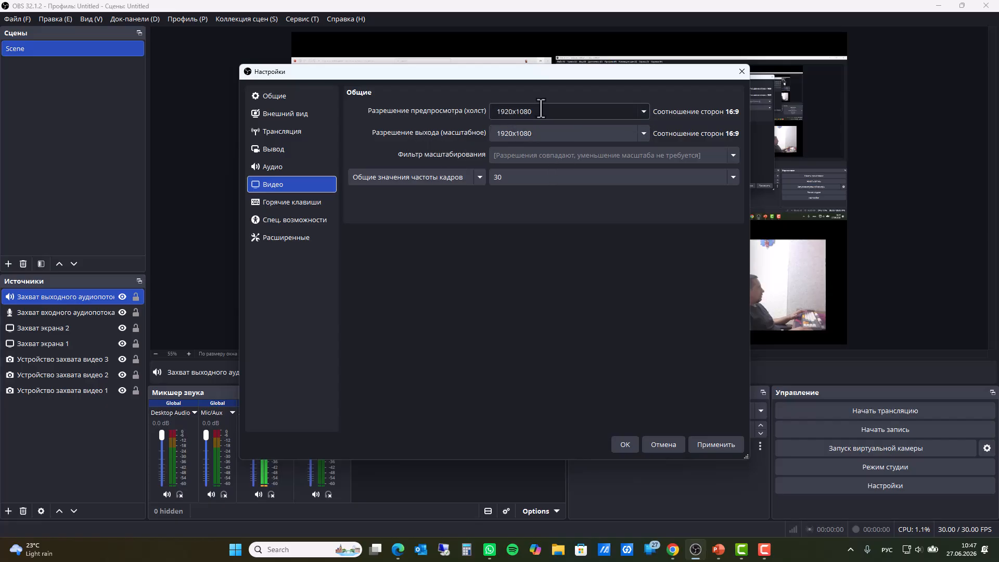
click(644, 134)
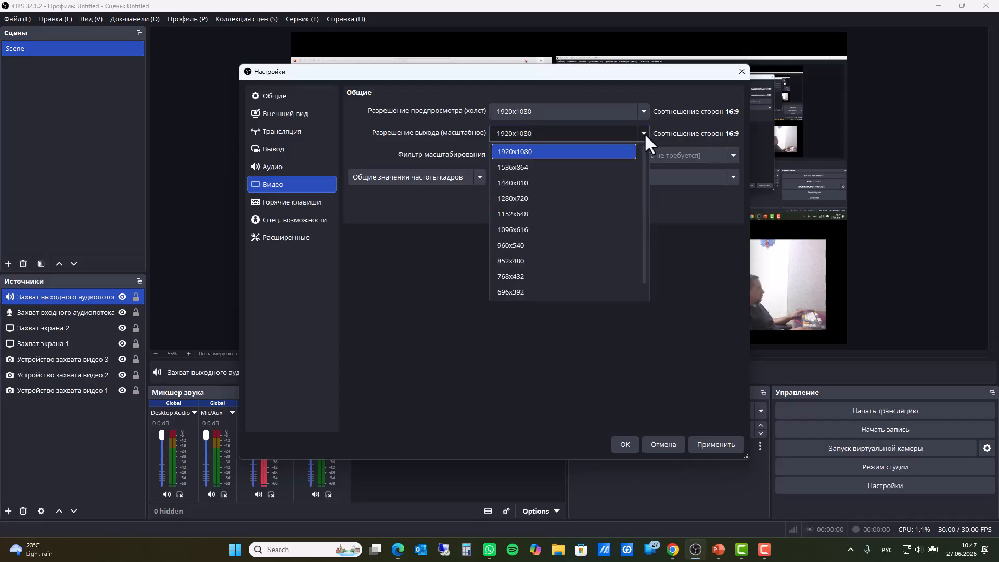
mouse_move(645, 182)
mouse_down()
mouse_move(645, 210)
mouse_move(643, 181)
mouse_up()
click(530, 150)
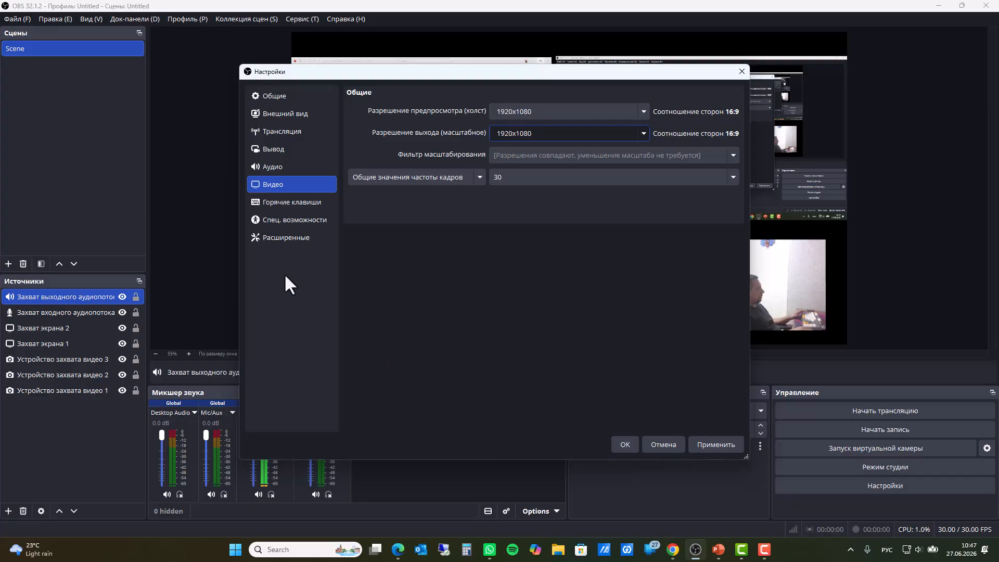
Examine the hotkey, accessibility and advanced settings, and close the settings with acceptance
click(299, 202)
click(301, 218)
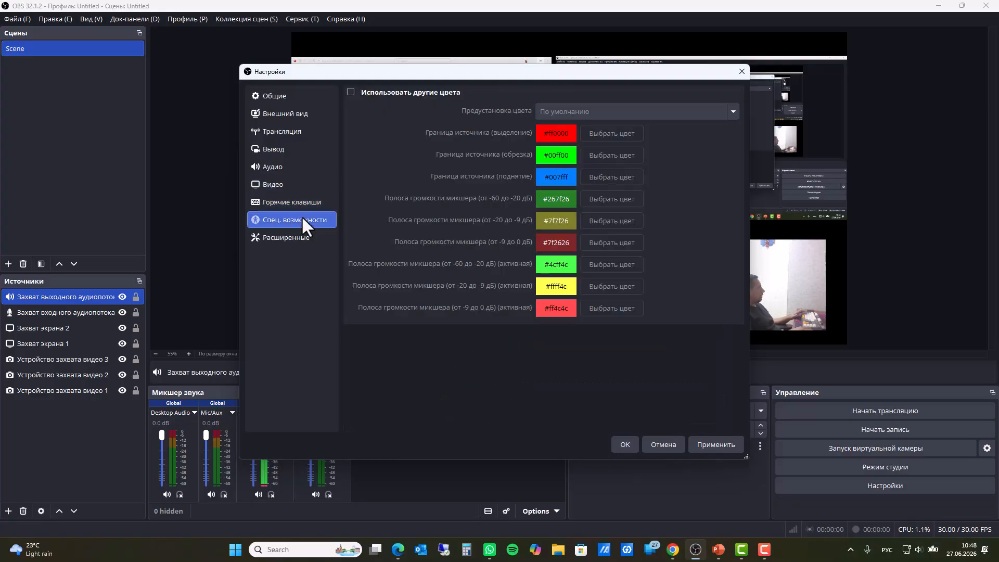
click(299, 236)
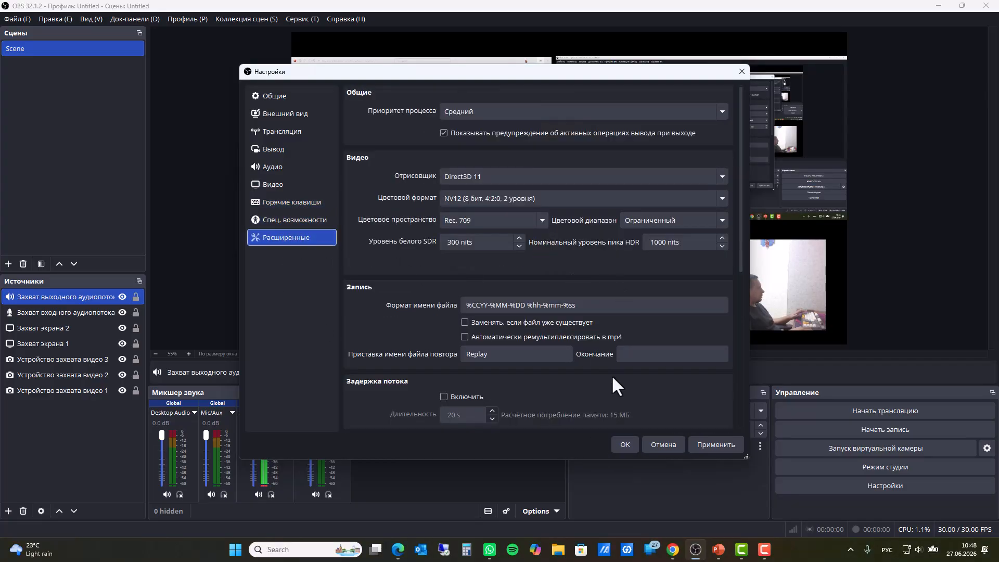
click(623, 444)
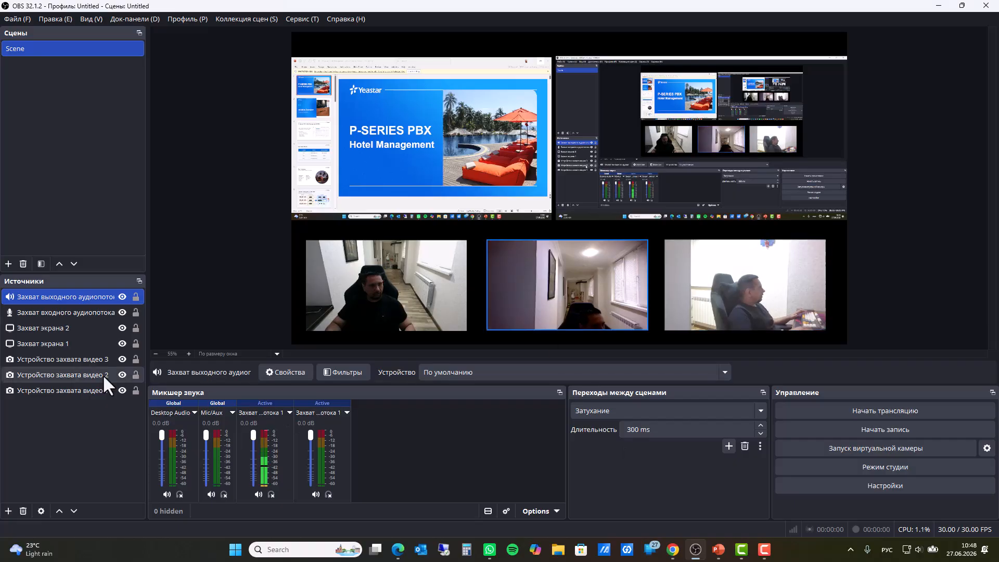
Start recording the scene and scroll through the obsproject.com page in Chrome as content for the capture
click(896, 432)
click(939, 6)
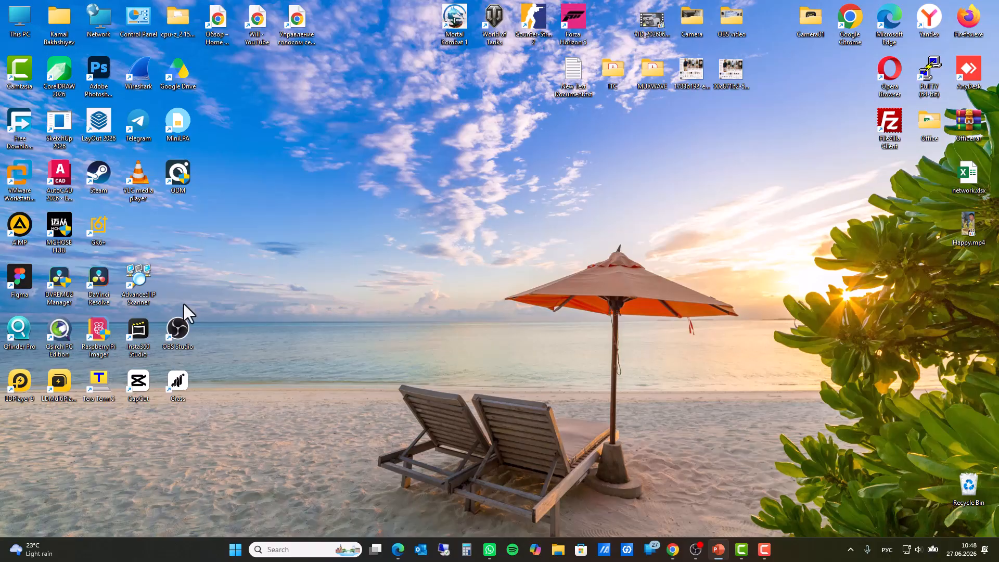
mouse_move(674, 550)
click(726, 497)
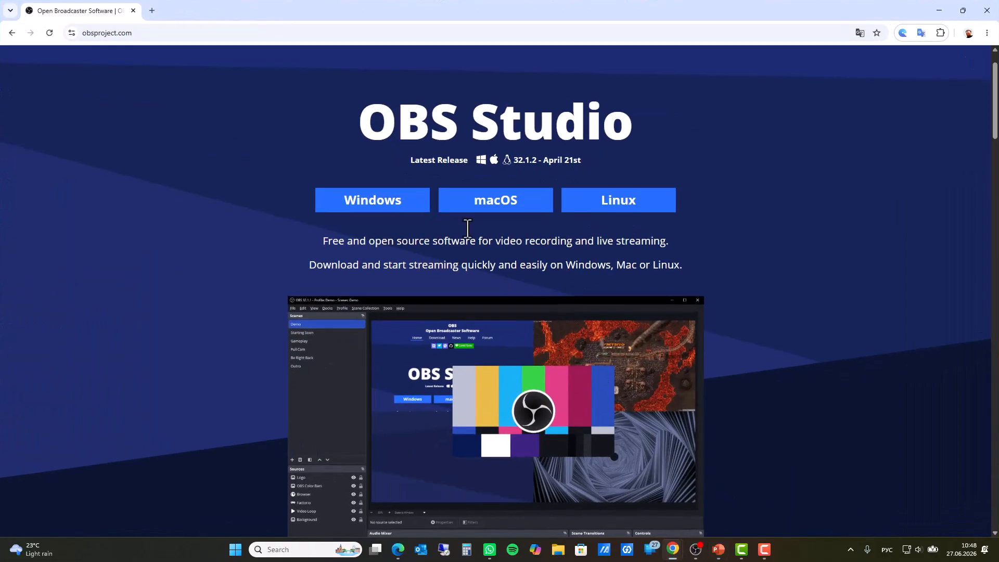
scroll(535, 357, down, 10)
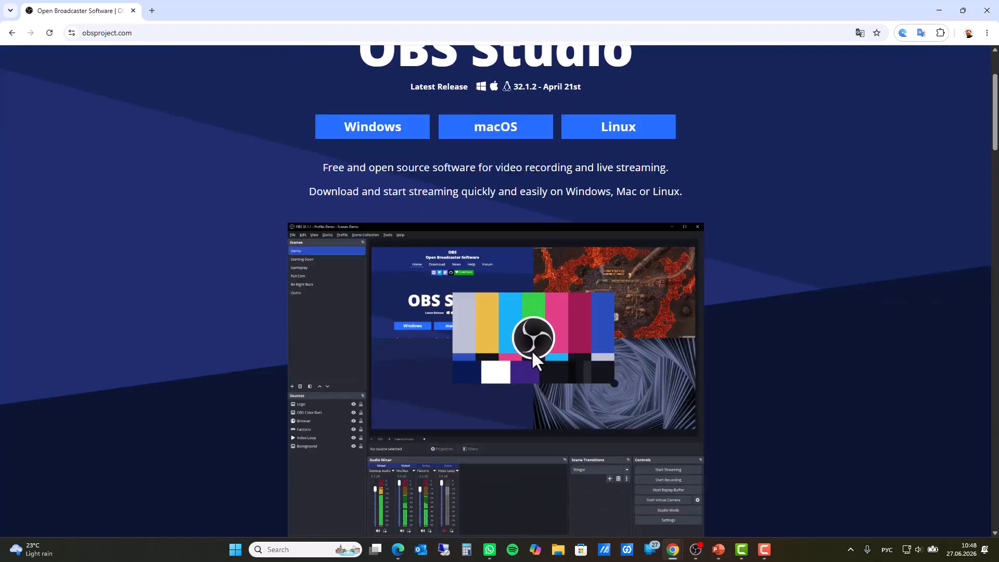
scroll(549, 384, down, 15)
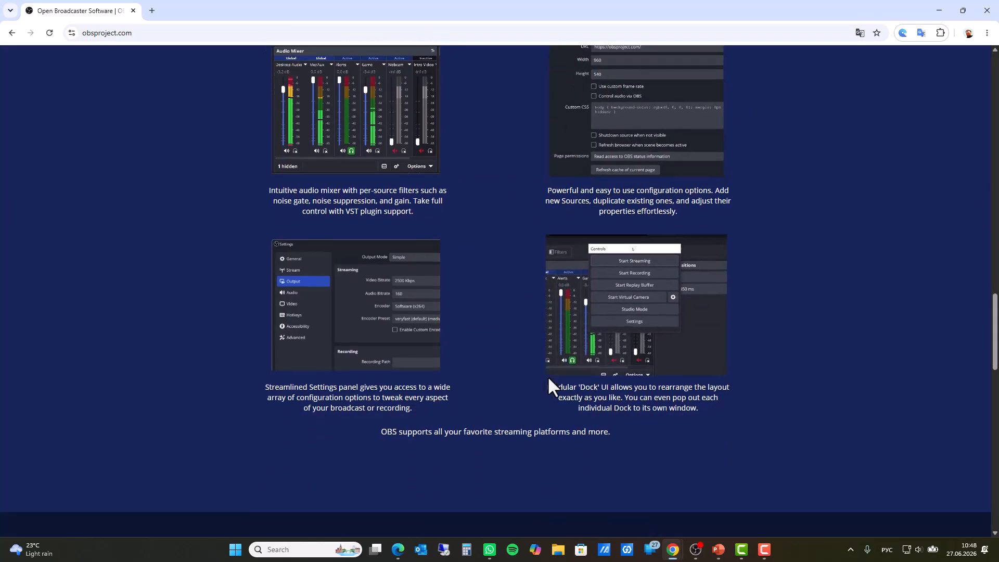
scroll(549, 383, up, 15)
scroll(548, 376, up, 7)
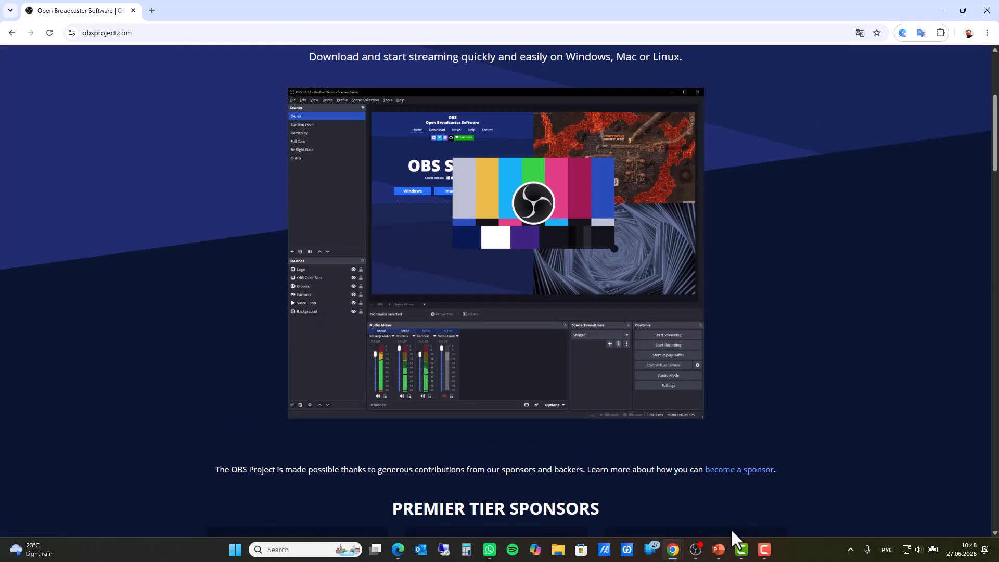
Switch back to OBS Studio and stop the recording
mouse_move(698, 545)
click(702, 494)
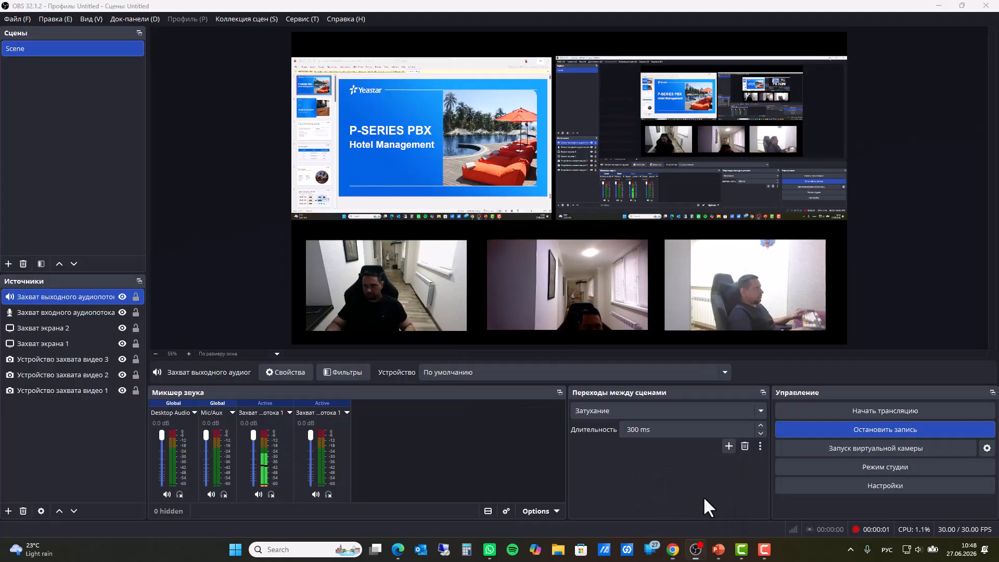
click(893, 429)
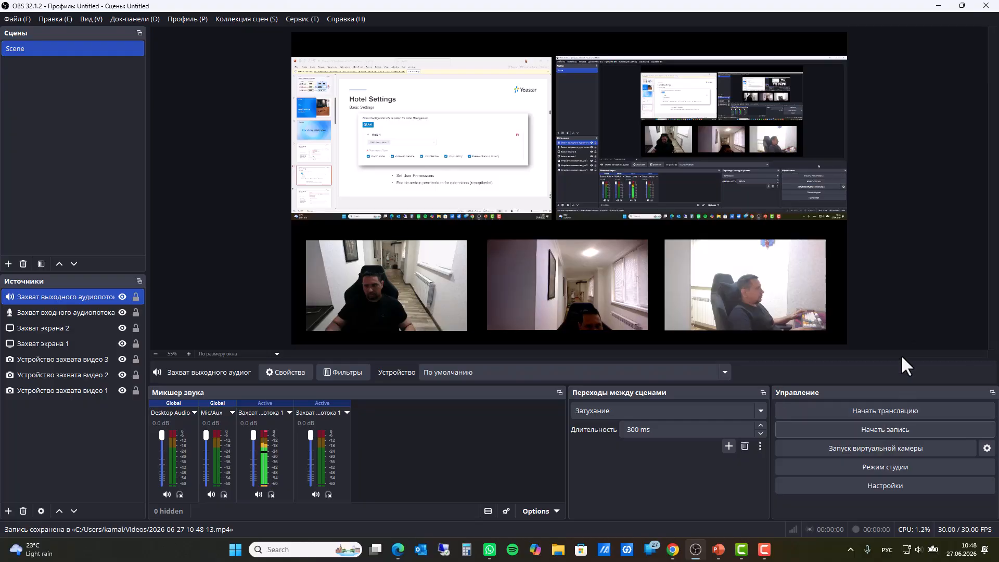
Minimize OBS Studio and Chrome, and open the Videos folder in File Explorer to locate the recorded file
click(938, 9)
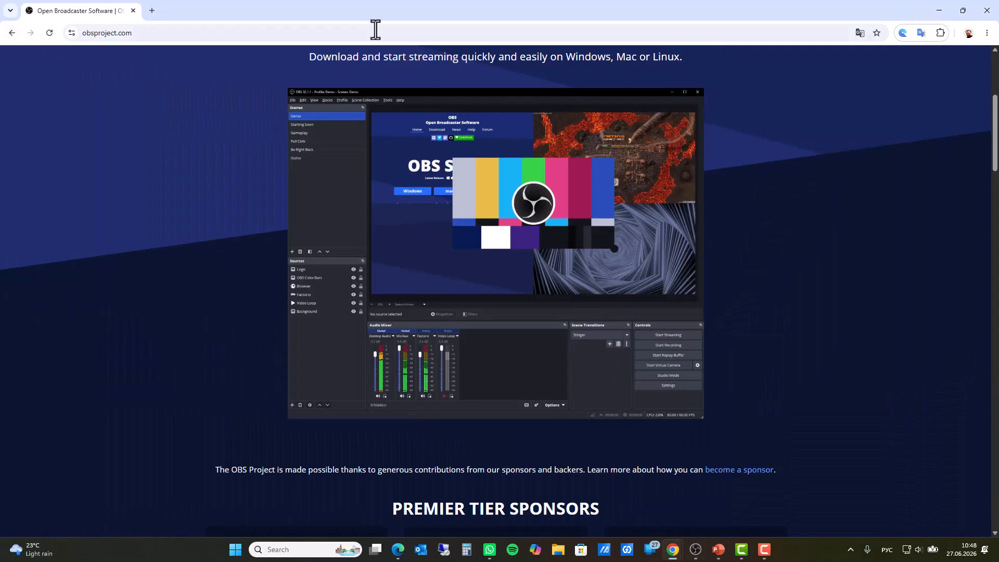
click(937, 8)
double_click(3, 15)
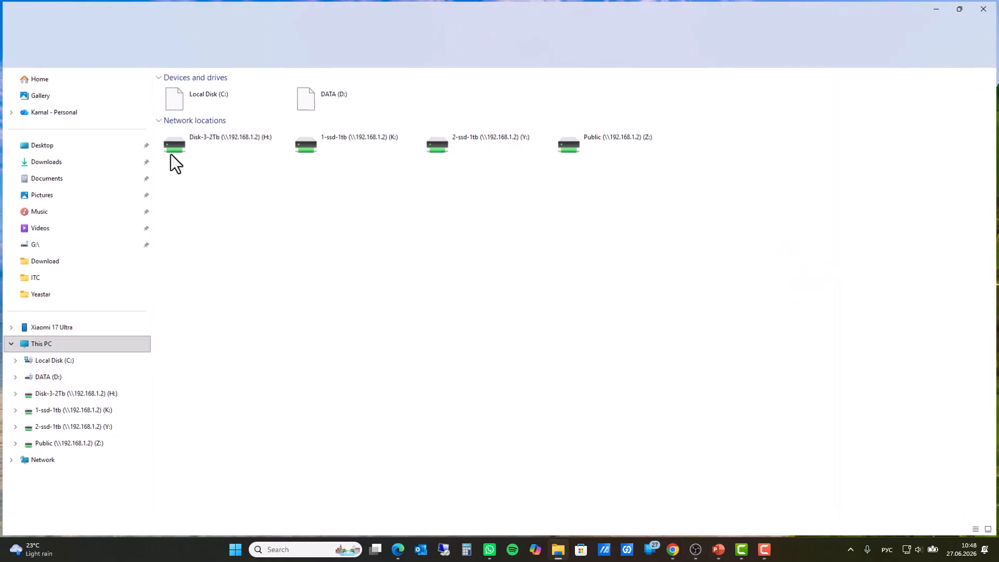
click(130, 228)
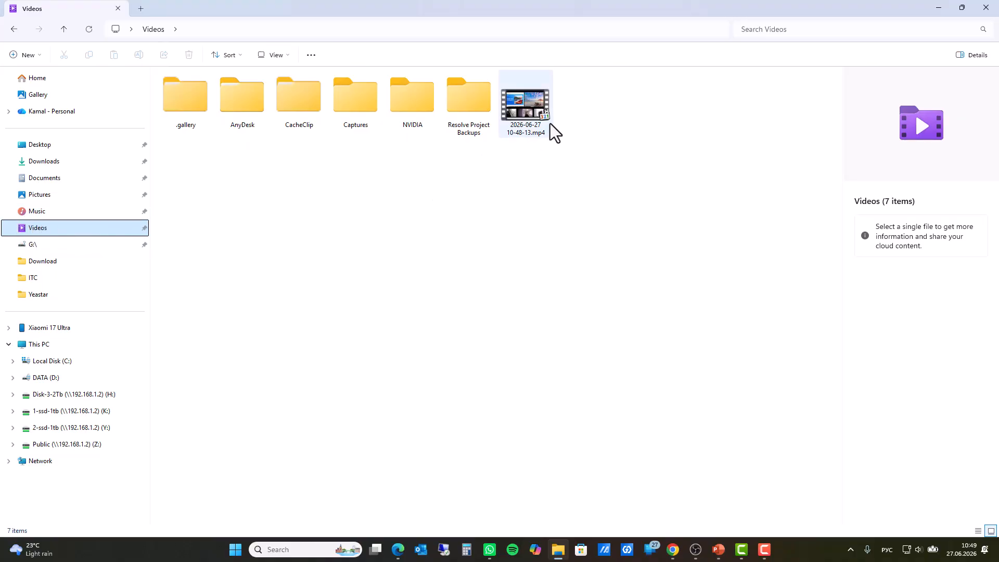
mouse_move(532, 103)
double_click(532, 103)
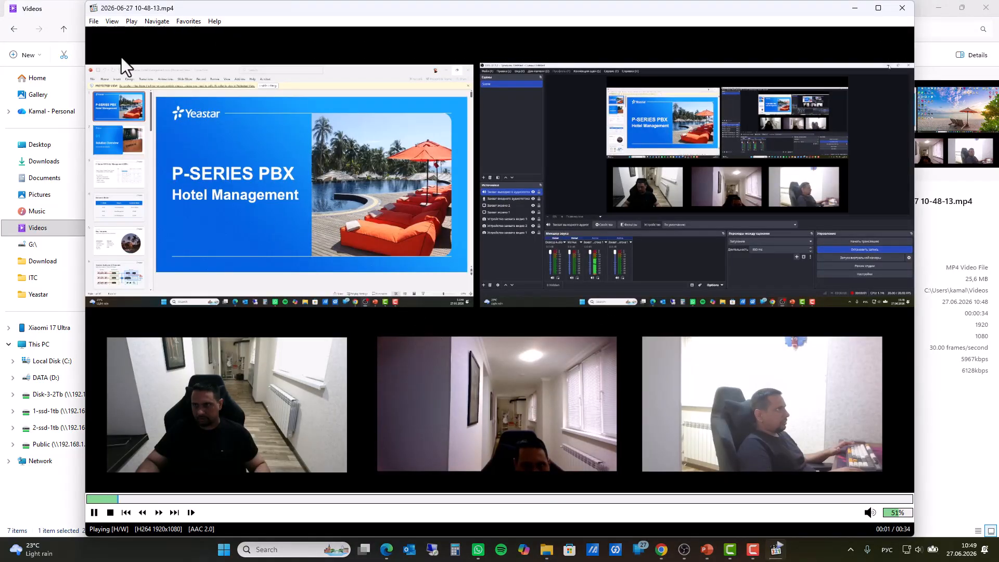
click(110, 21)
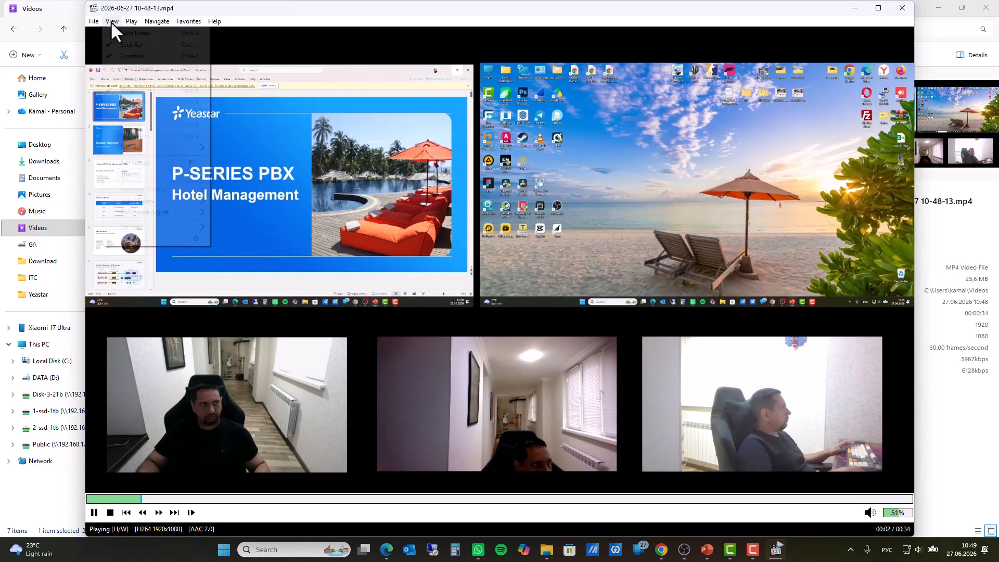
click(146, 164)
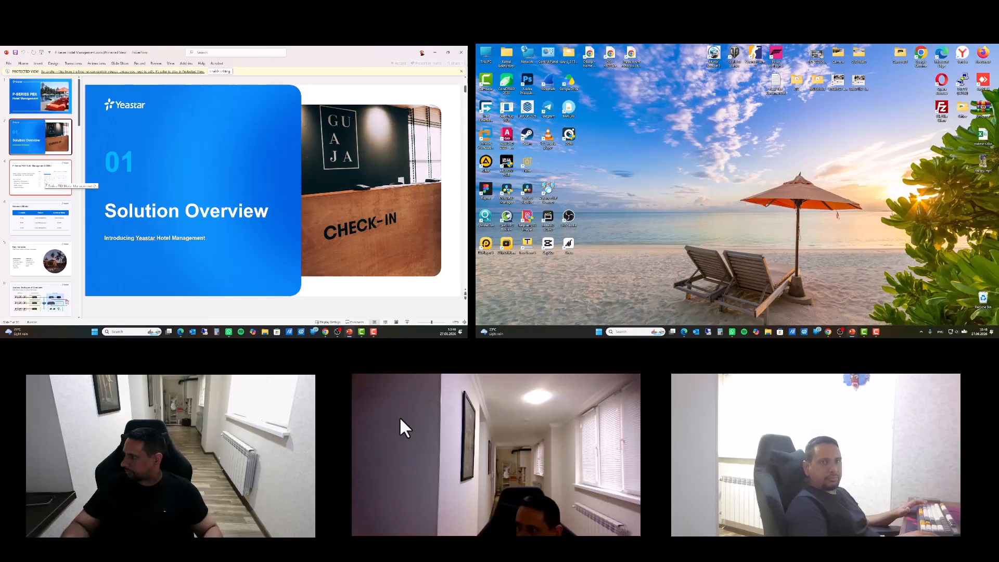
mouse_move(441, 526)
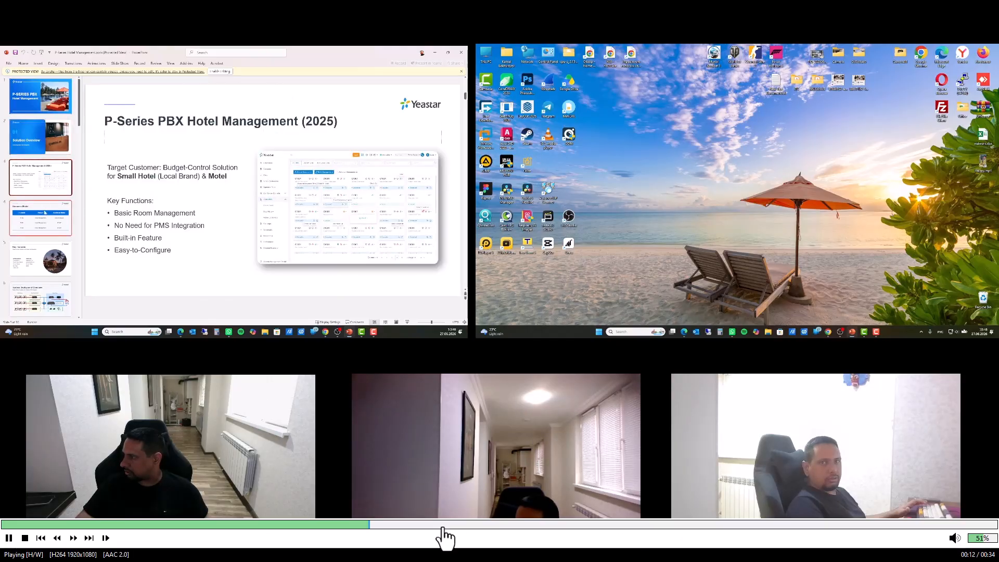
click(477, 525)
click(622, 525)
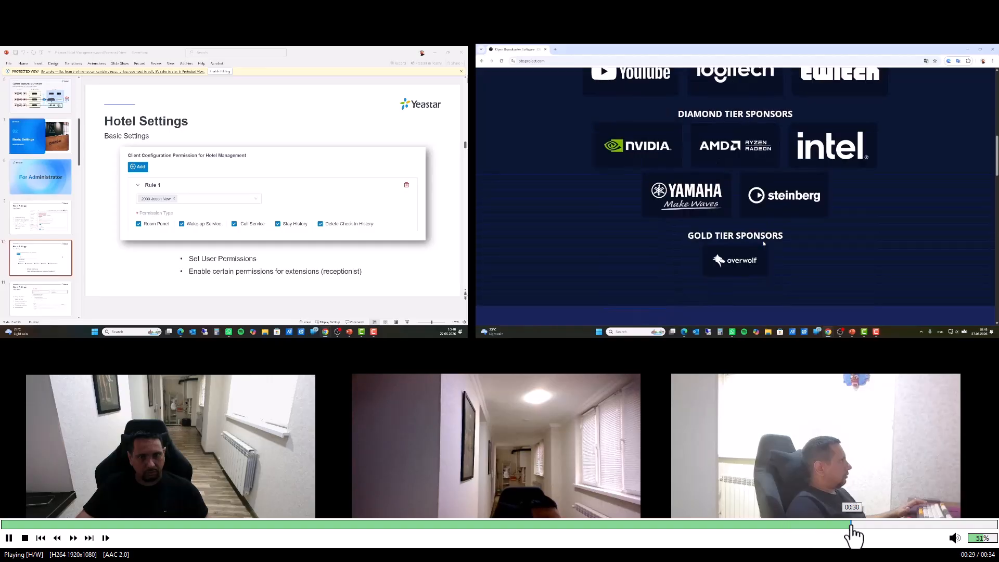
key(Escape)
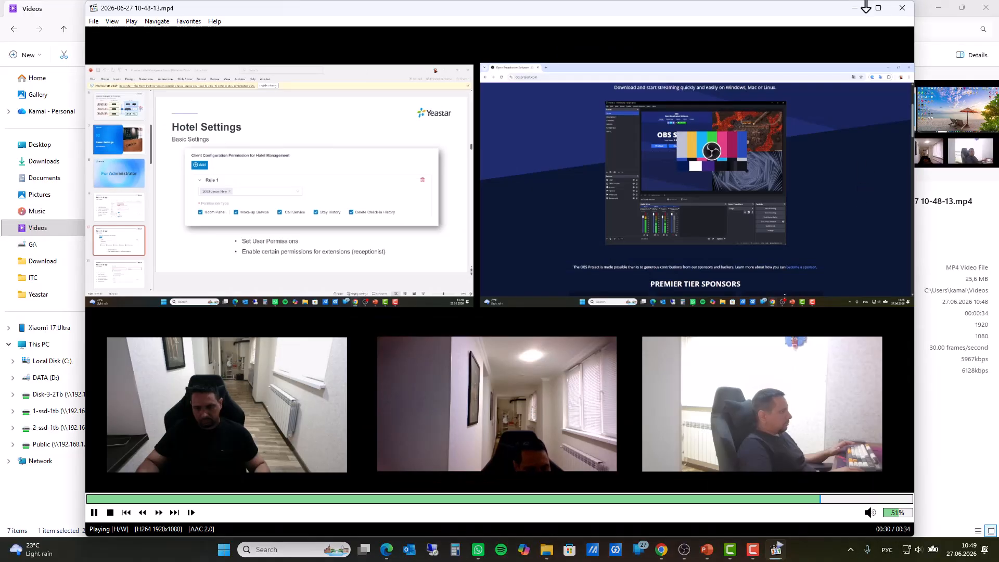
Close the video player, minimize File Explorer, and switch back to OBS Studio
click(903, 6)
click(939, 7)
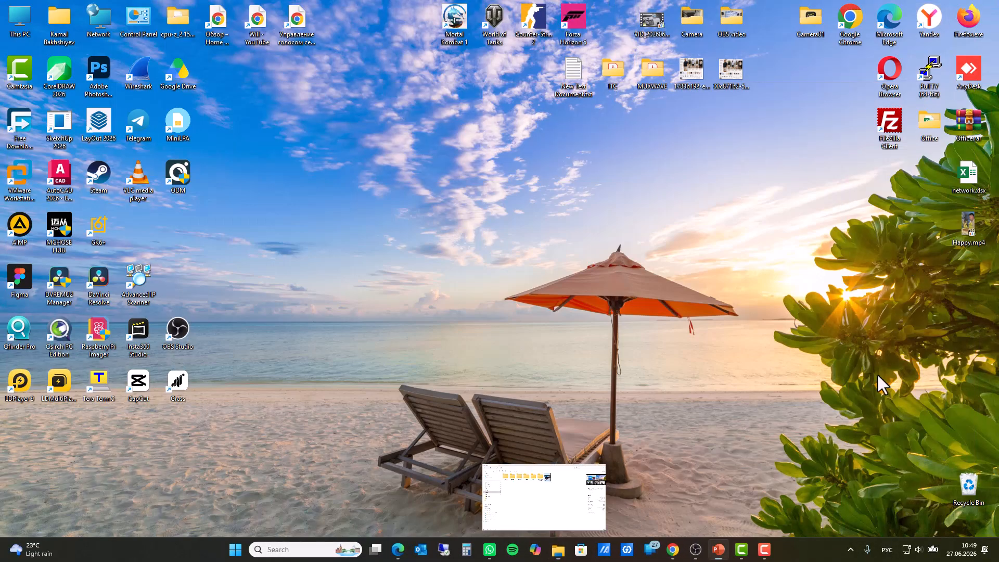
click(697, 548)
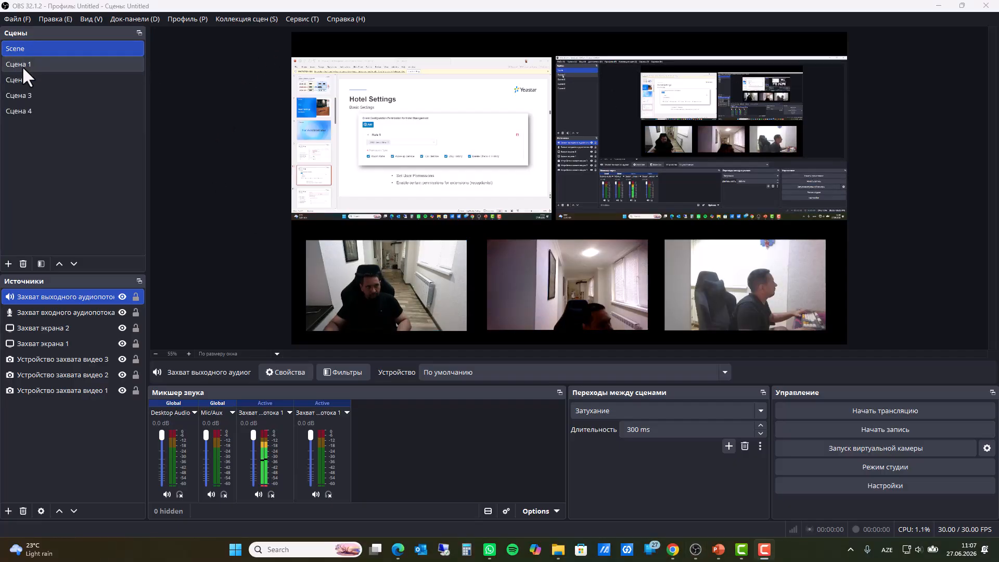
Look at the dialog for adding a scene without creating one, and preview scenes Сцена 1 through Сцена 4
click(9, 264)
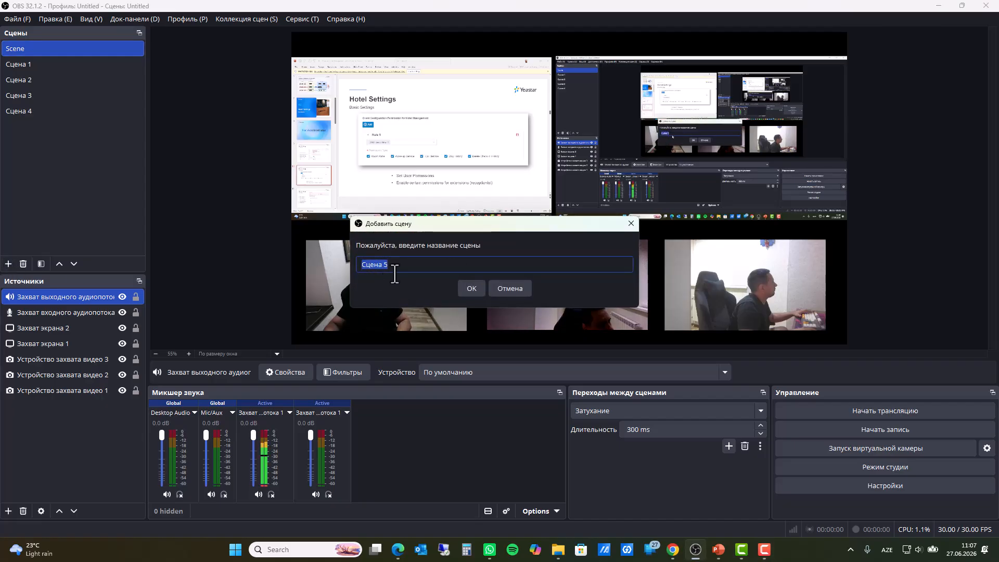
click(632, 224)
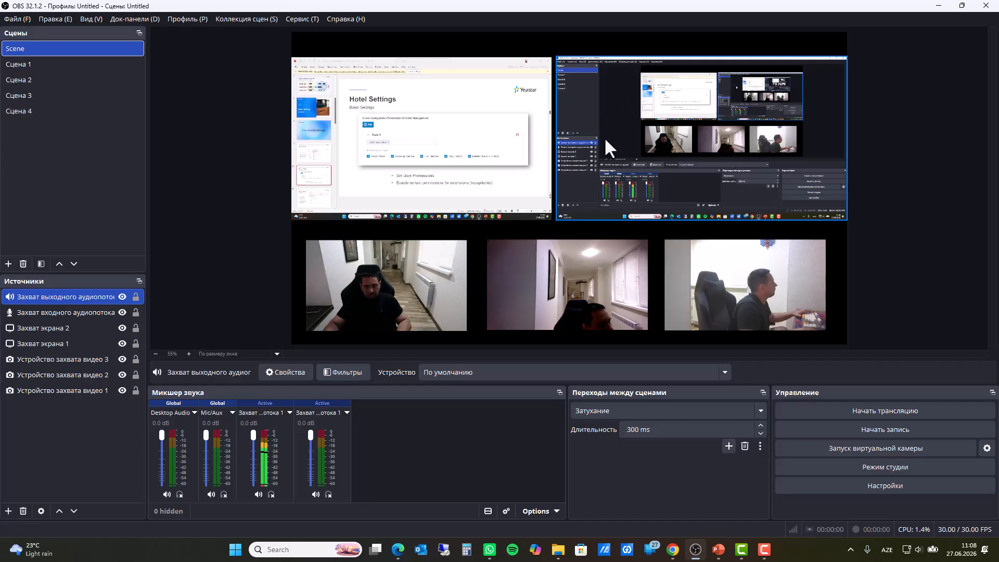
click(29, 66)
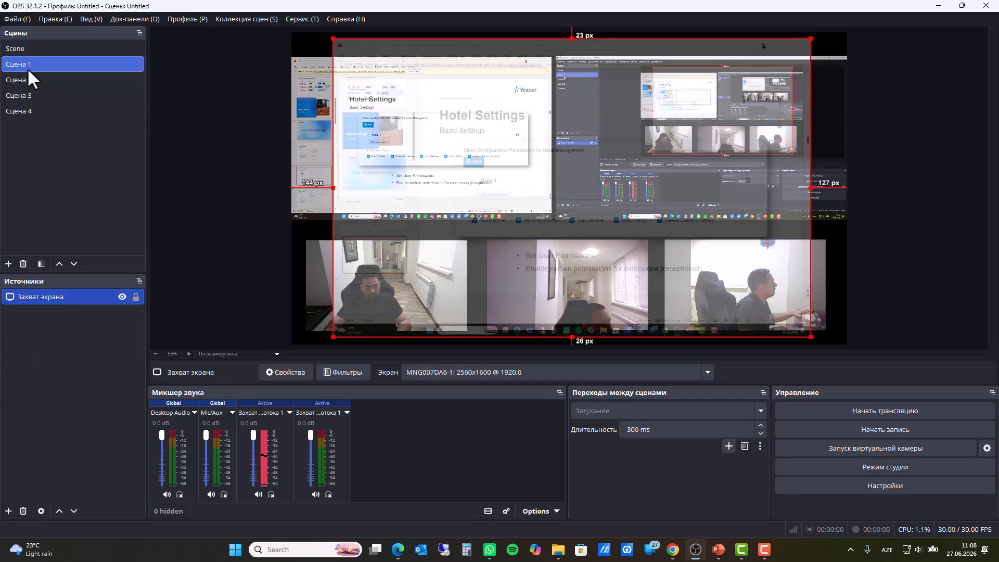
click(23, 82)
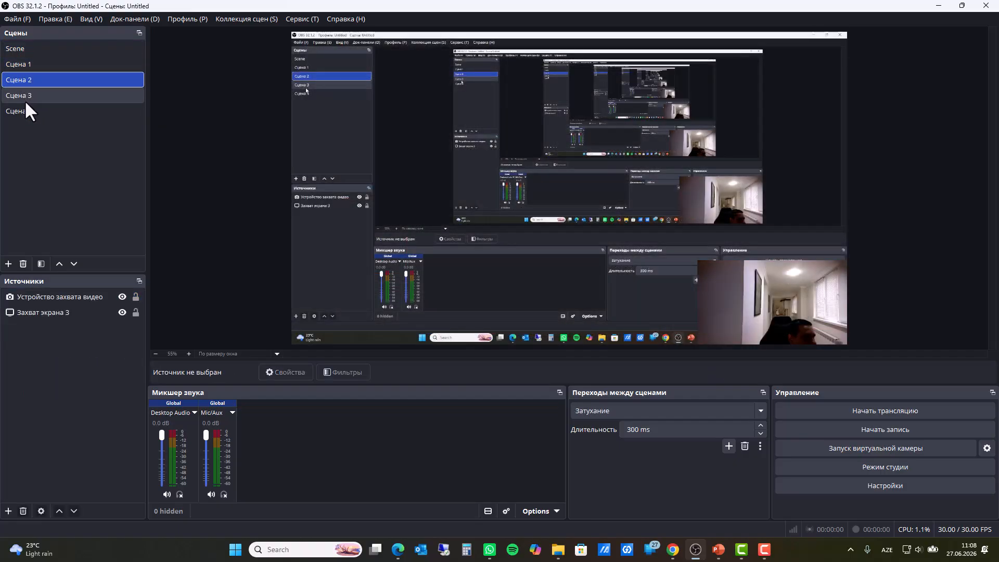
click(24, 97)
click(23, 111)
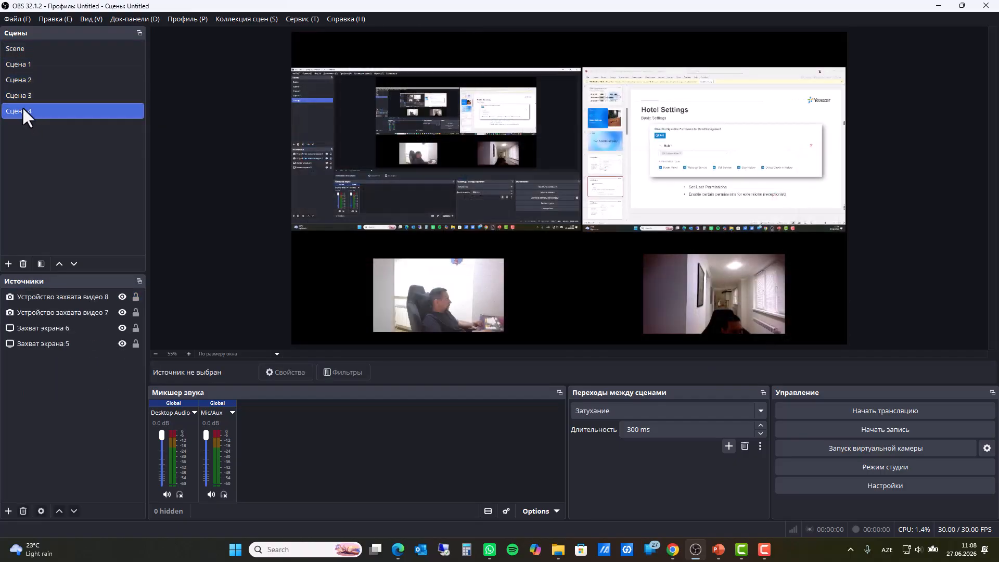
Add a new scene under the suggested name Сцена 5 and create a display capture source in it
click(9, 263)
click(460, 289)
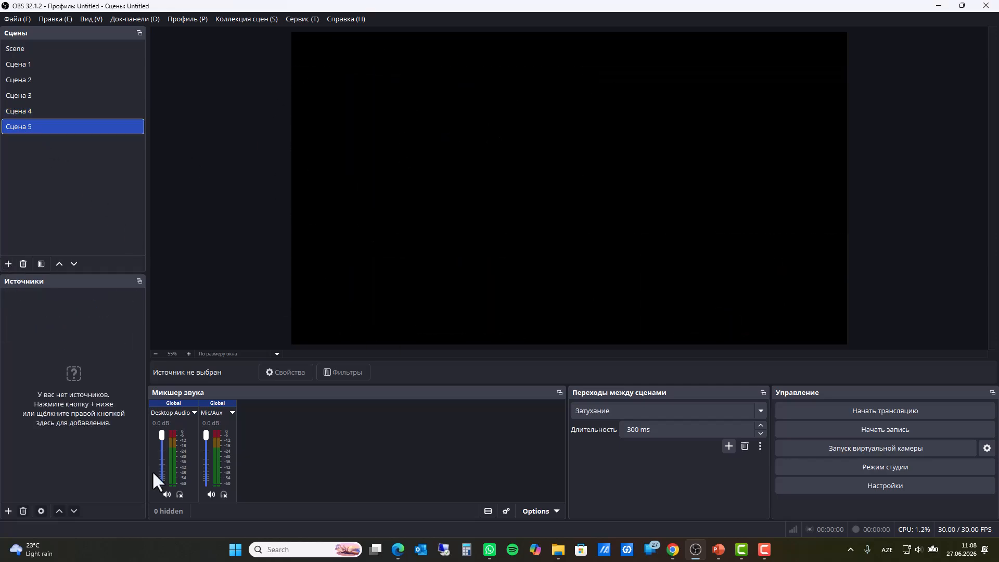
click(8, 511)
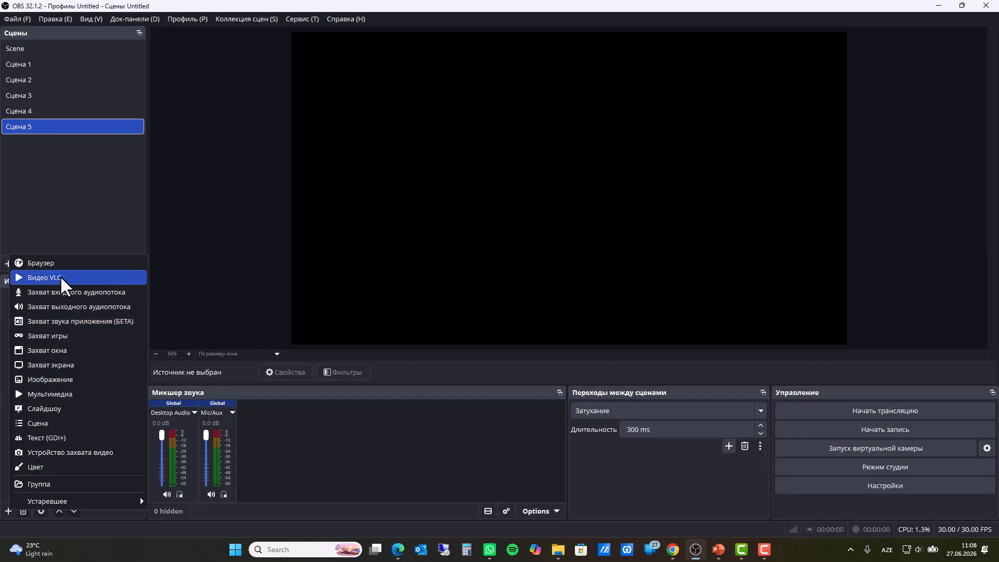
click(69, 363)
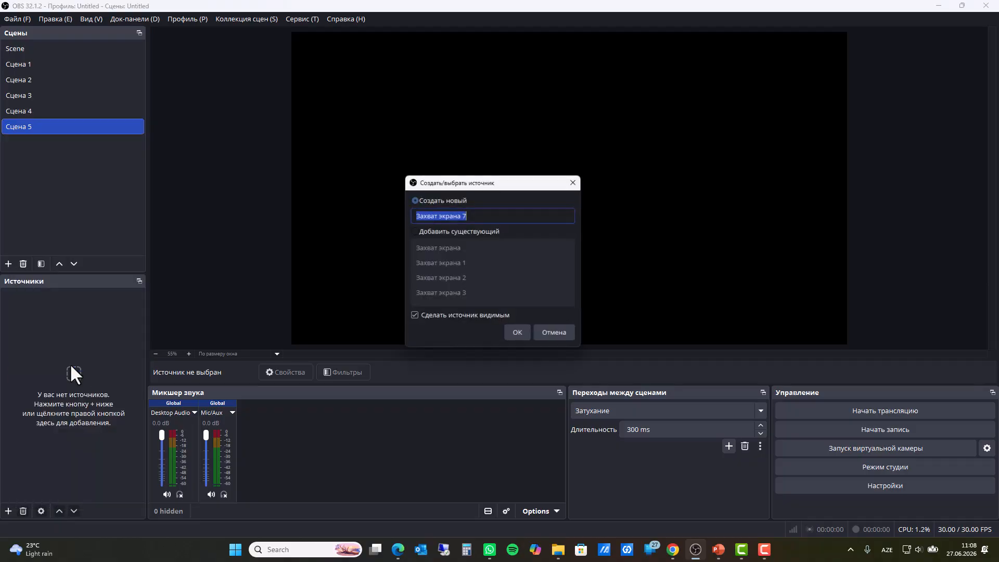
click(518, 337)
Set the display capture to the MNG007DA6-1 2560x1600 monitor and scale it down, placing it about 41 px from the canvas's left edge
click(433, 276)
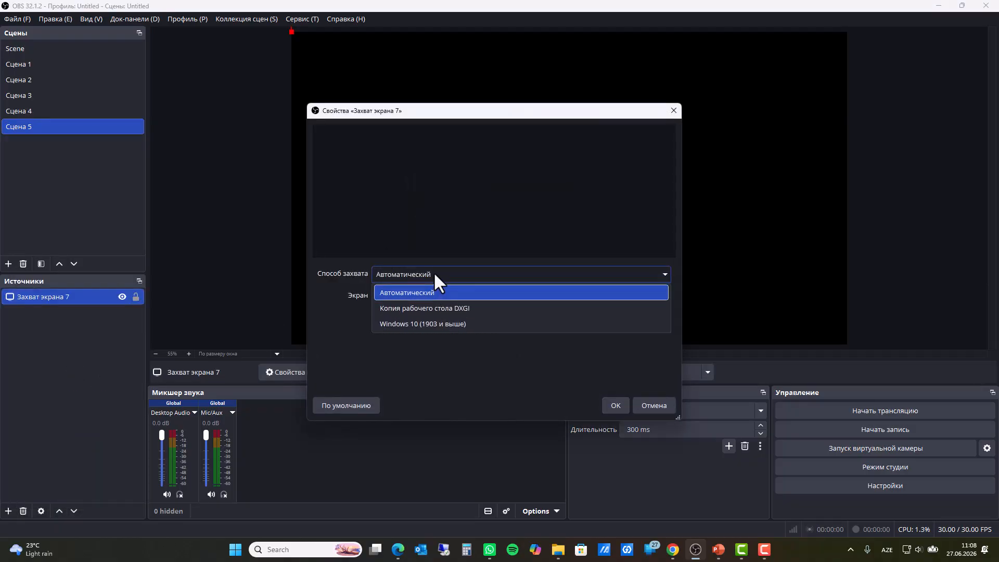
click(433, 274)
click(429, 296)
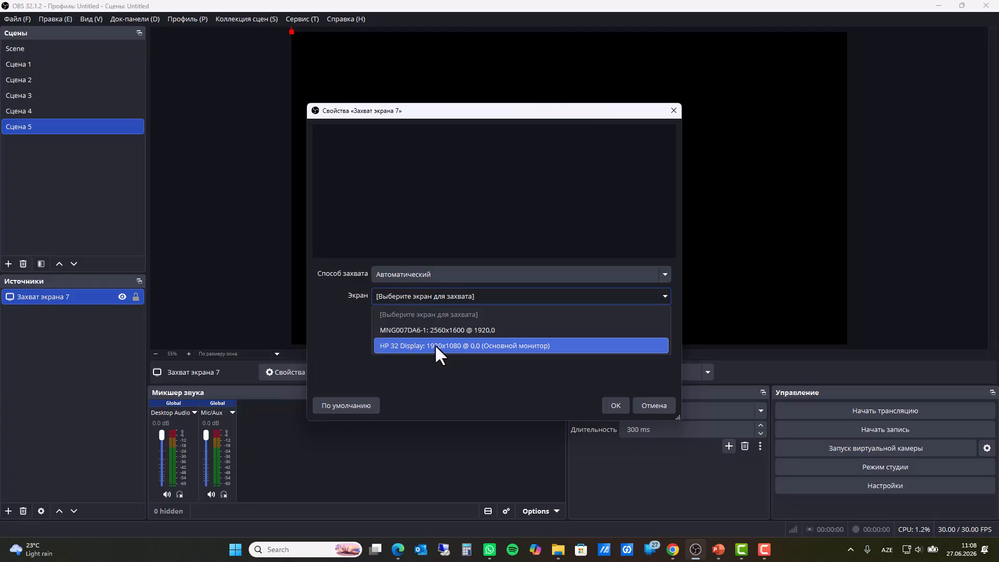
click(439, 336)
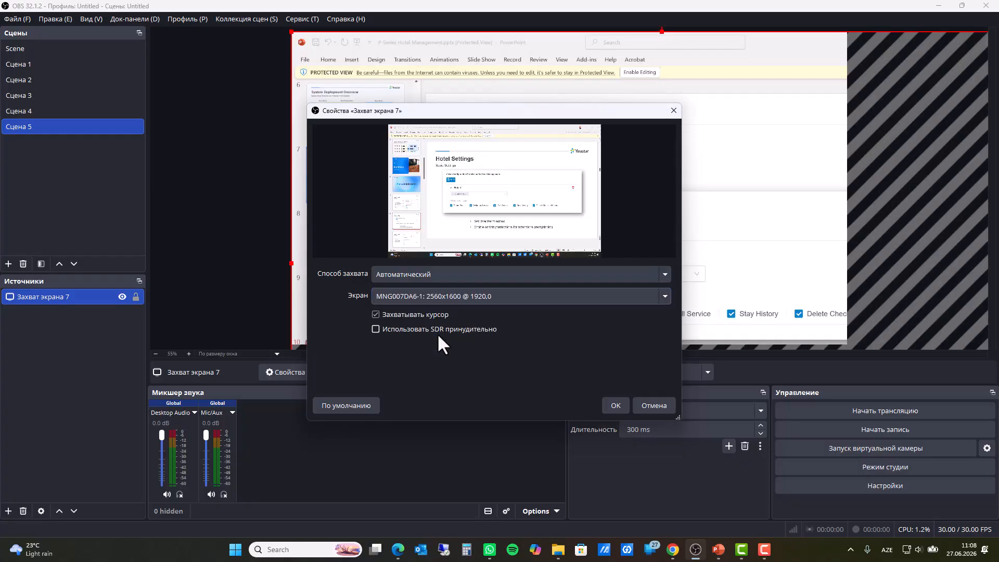
click(614, 406)
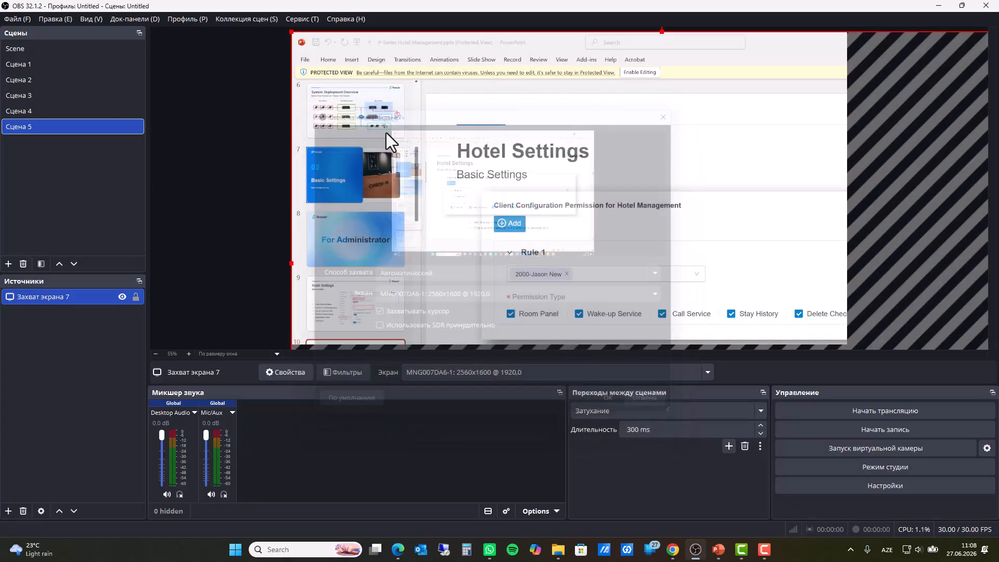
drag(291, 34, 578, 173)
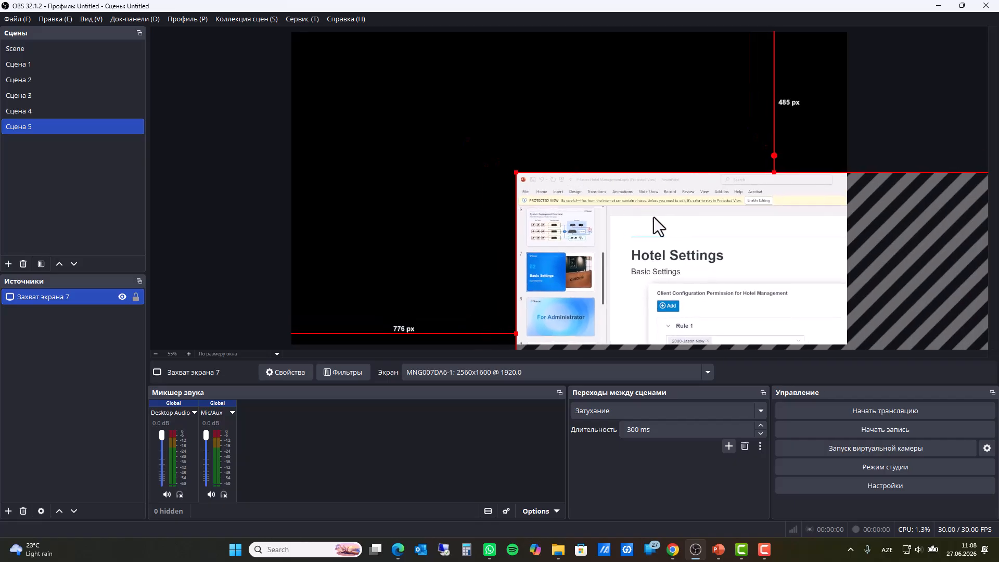
drag(653, 218, 441, 83)
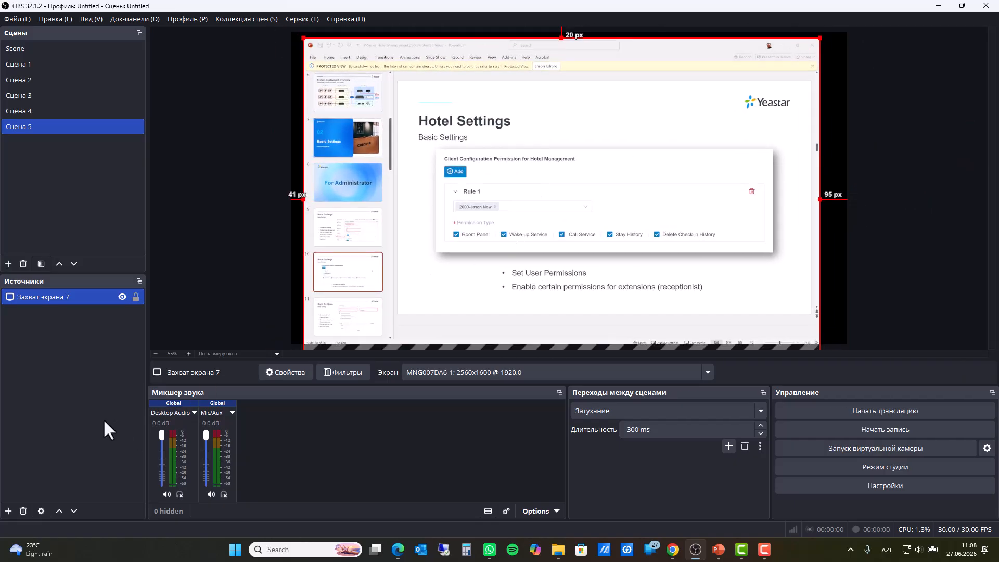
Add a new video capture device source to Сцена 5 with USB2.0 FHD UVC WebCam as its device
click(8, 512)
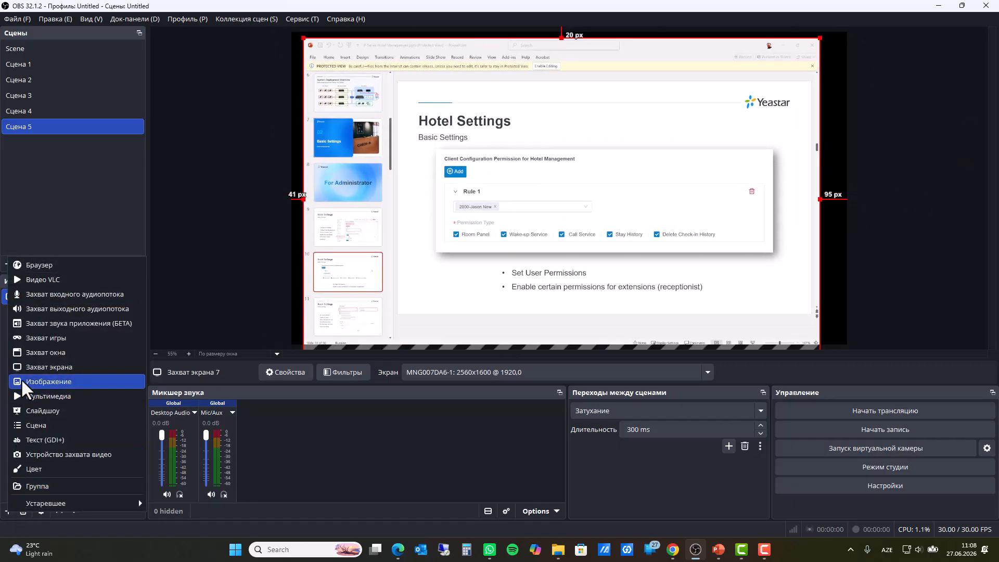
click(42, 454)
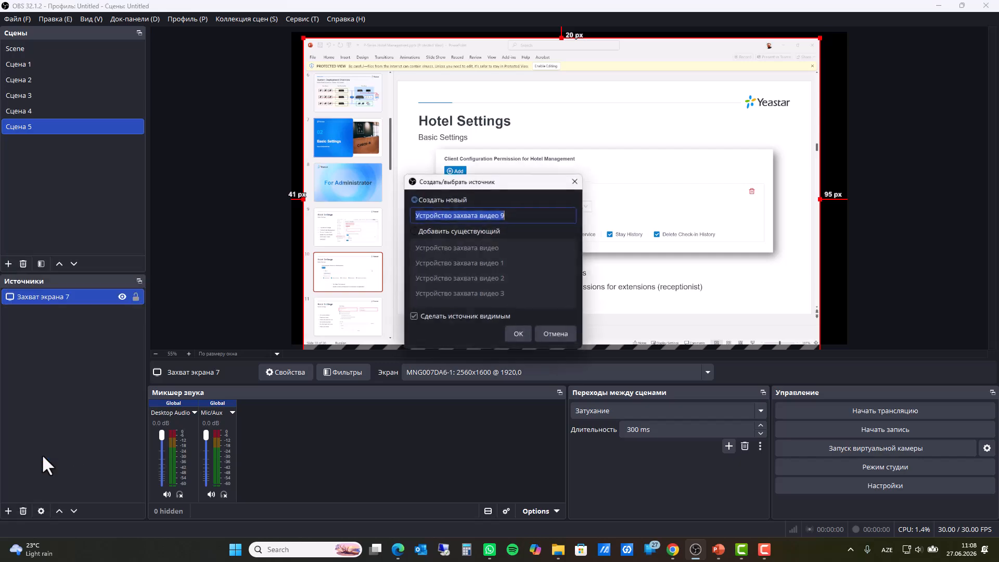
click(508, 336)
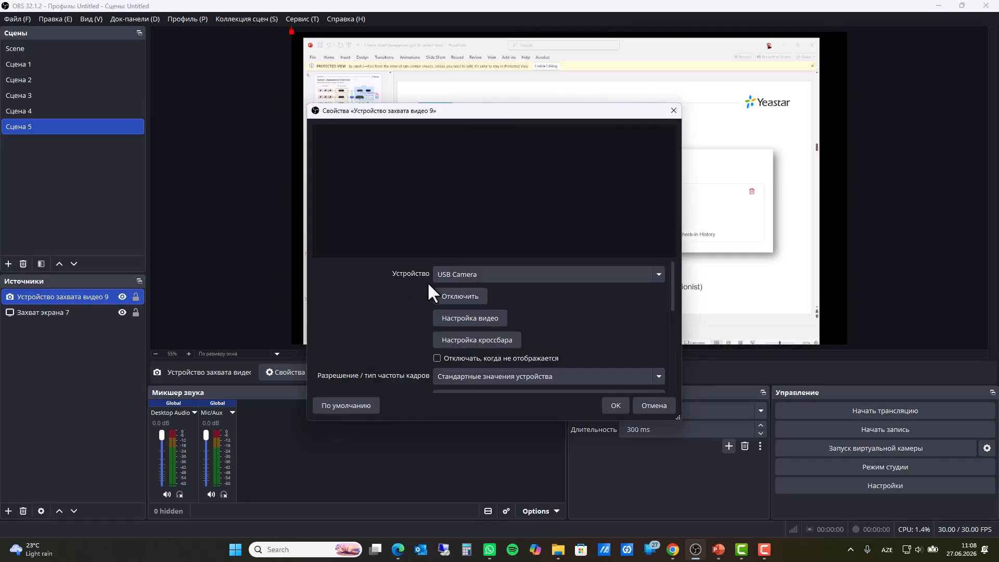
click(497, 276)
click(476, 311)
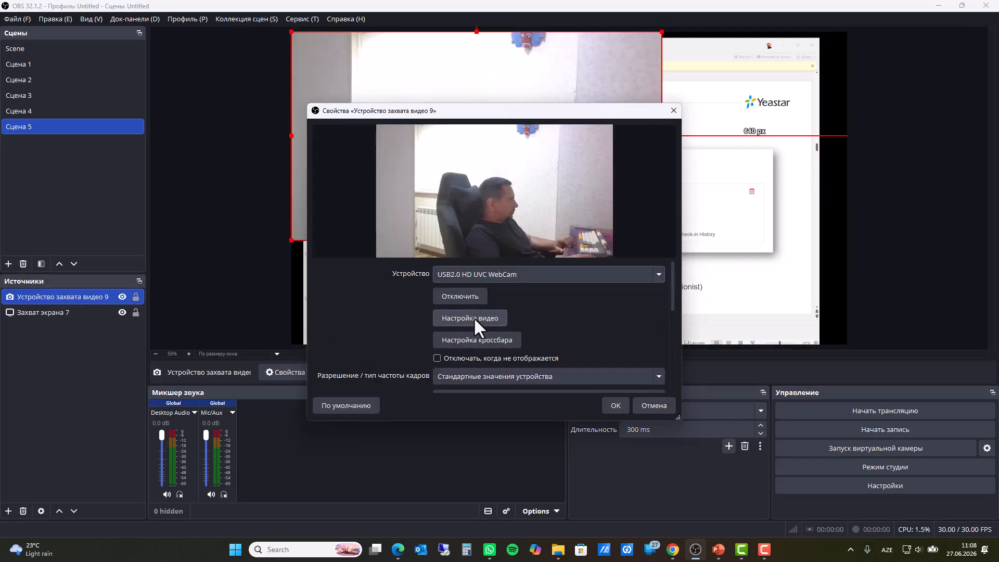
click(473, 276)
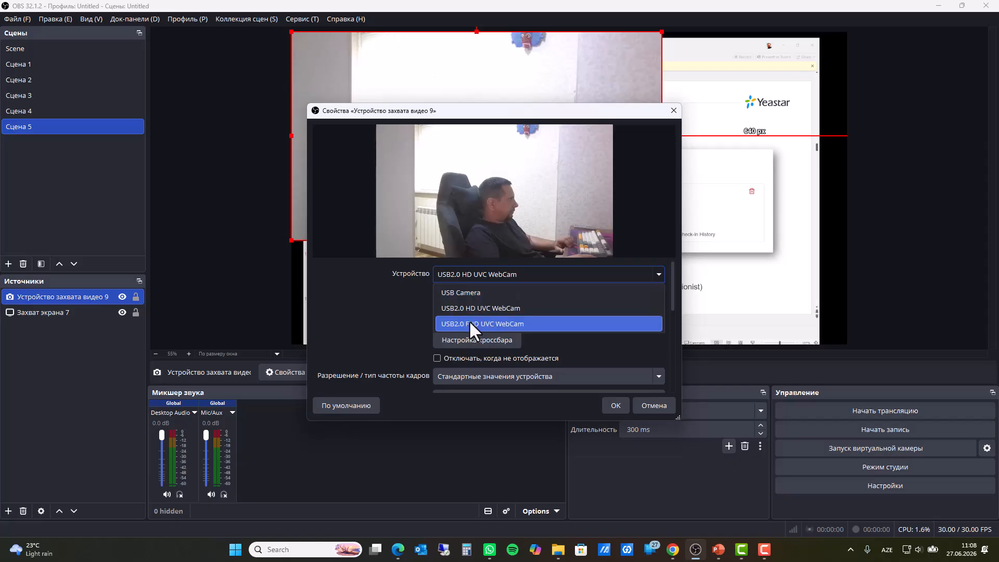
click(470, 320)
click(615, 406)
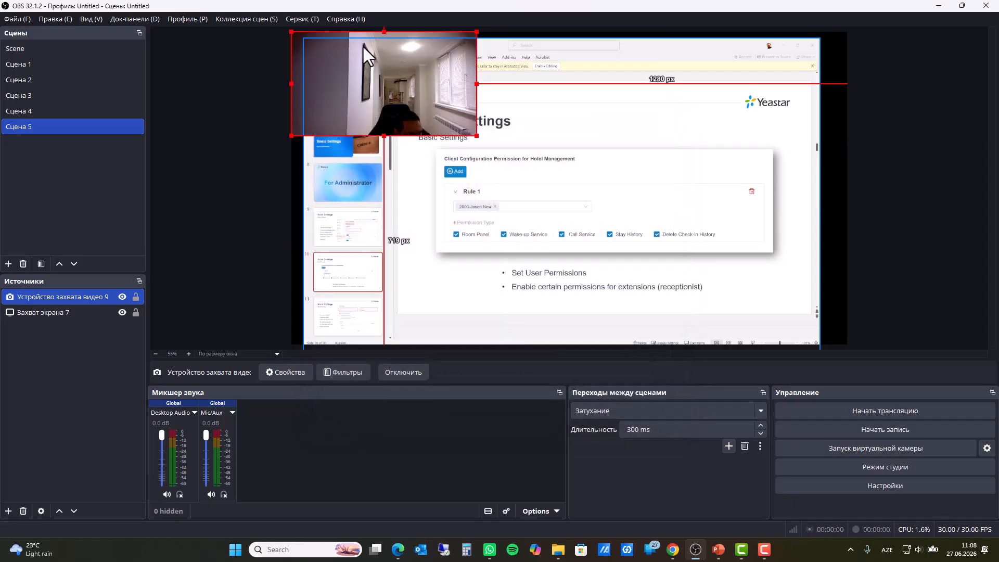
Move the camera image to the lower-right corner of the display capture and shrink it, about 93 px from the canvas's right edge
drag(345, 54, 691, 264)
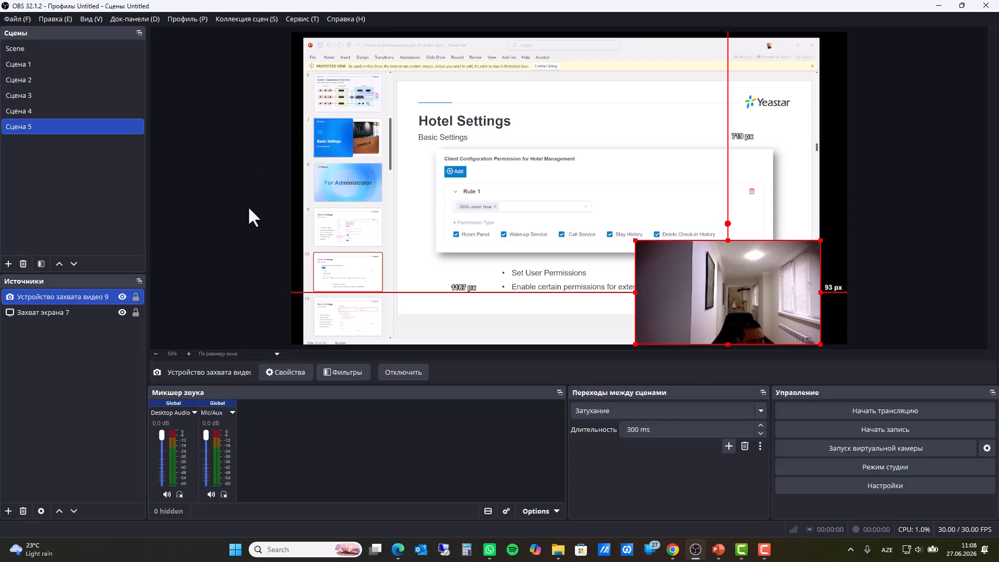
click(229, 206)
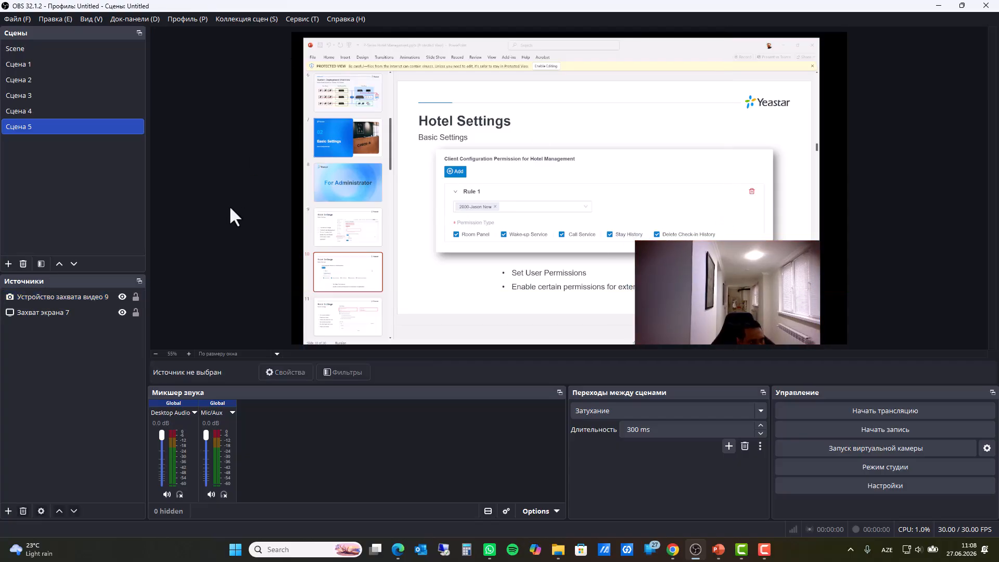
click(638, 249)
drag(636, 241, 723, 282)
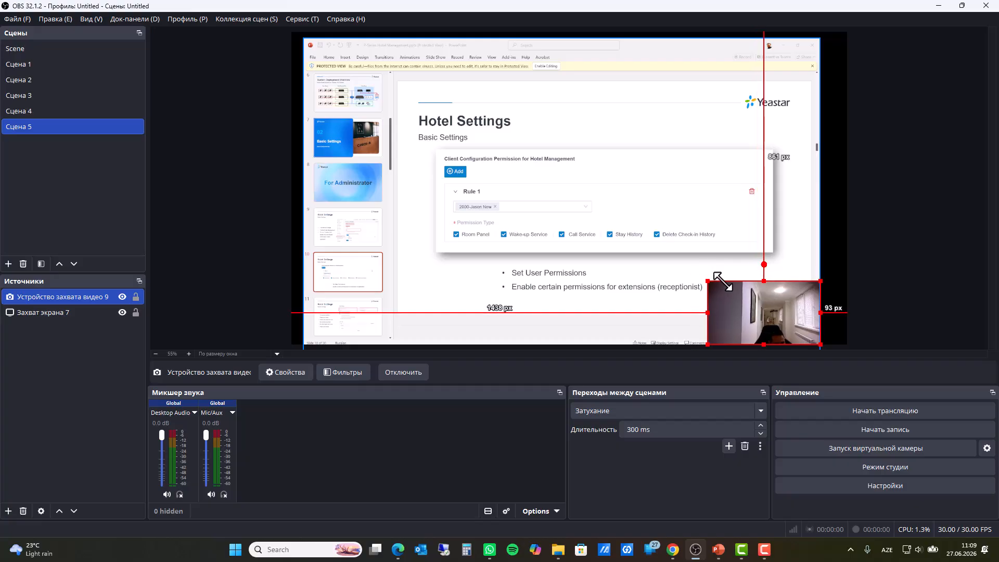
click(601, 255)
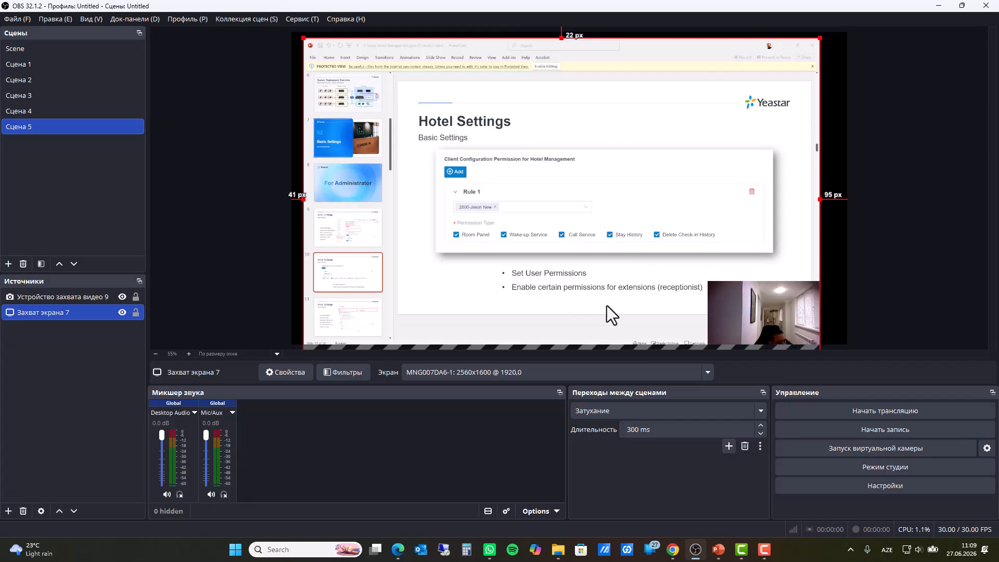
Delete the scene Сцена 5
right_click(38, 125)
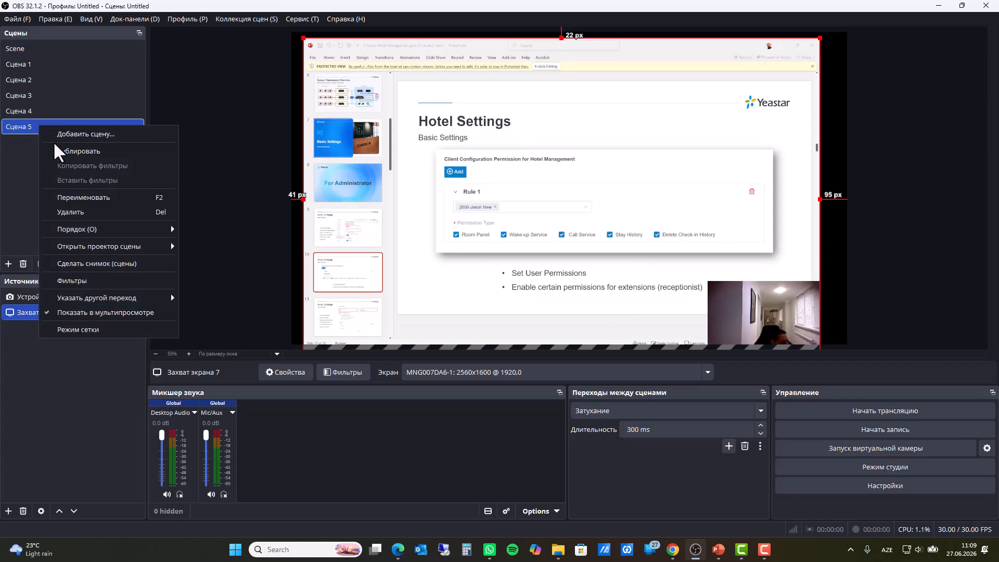
click(92, 211)
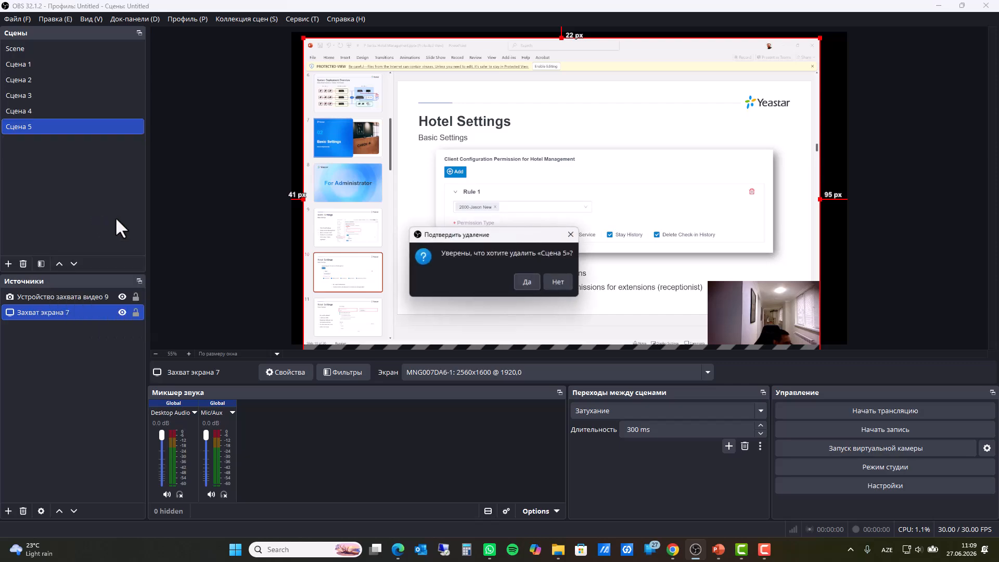
click(527, 283)
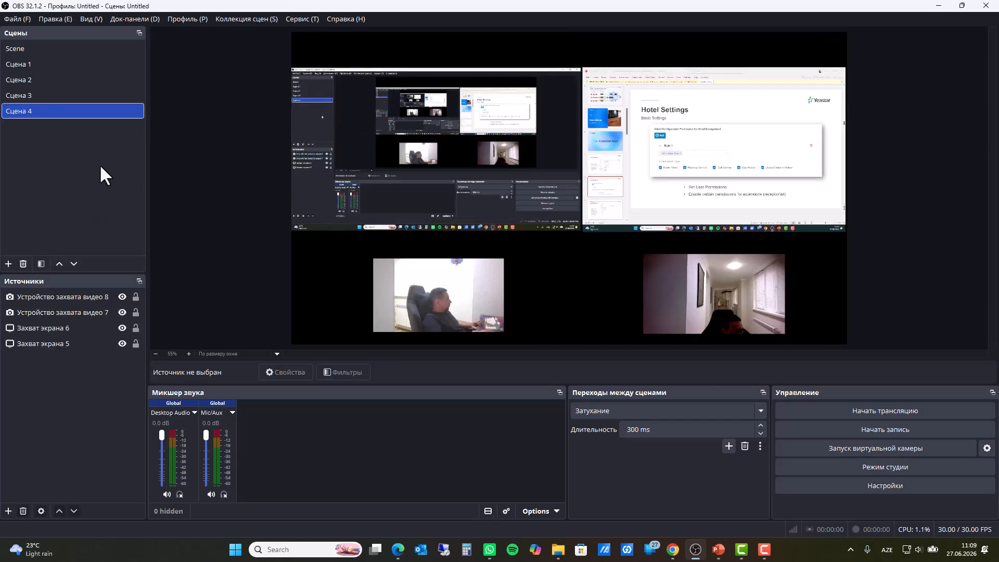
Start recording, switch to Сцена 1, and briefly show the desktop before returning to the OBS window
click(899, 430)
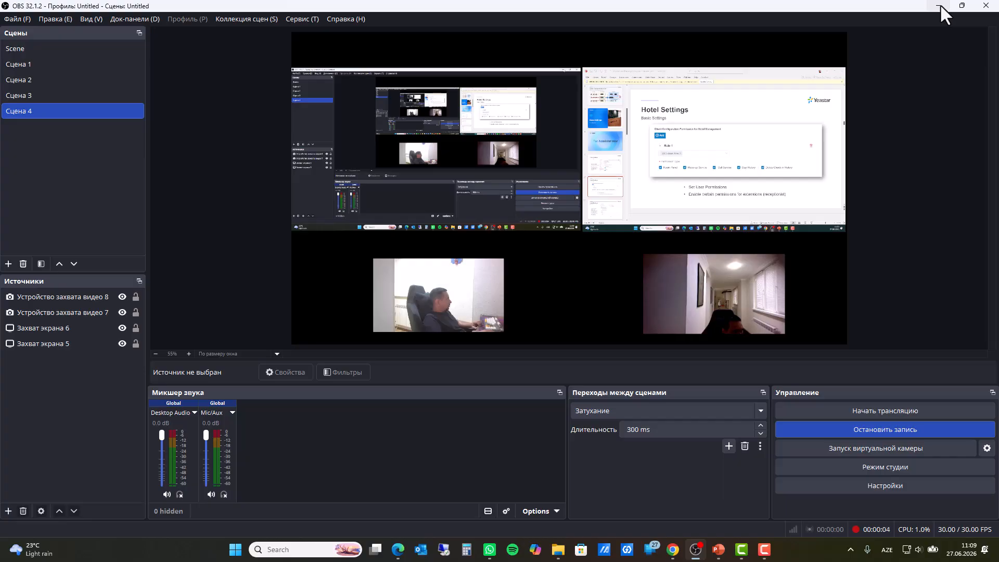
click(28, 50)
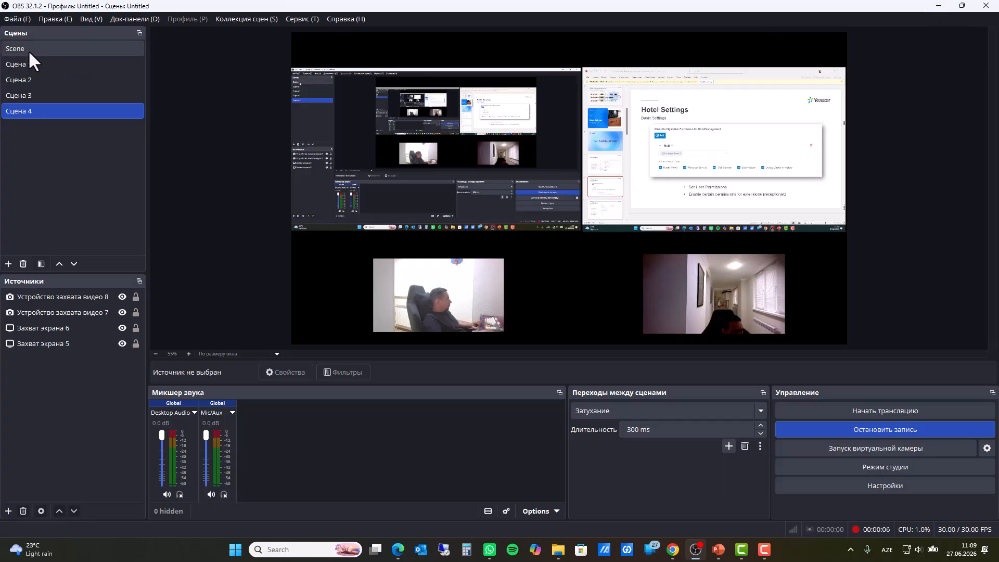
click(29, 64)
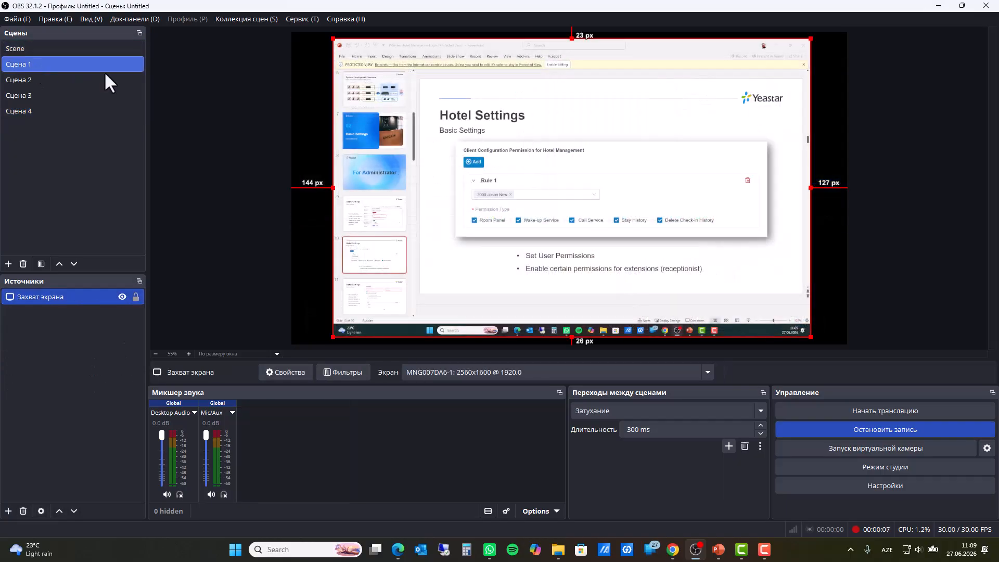
click(939, 6)
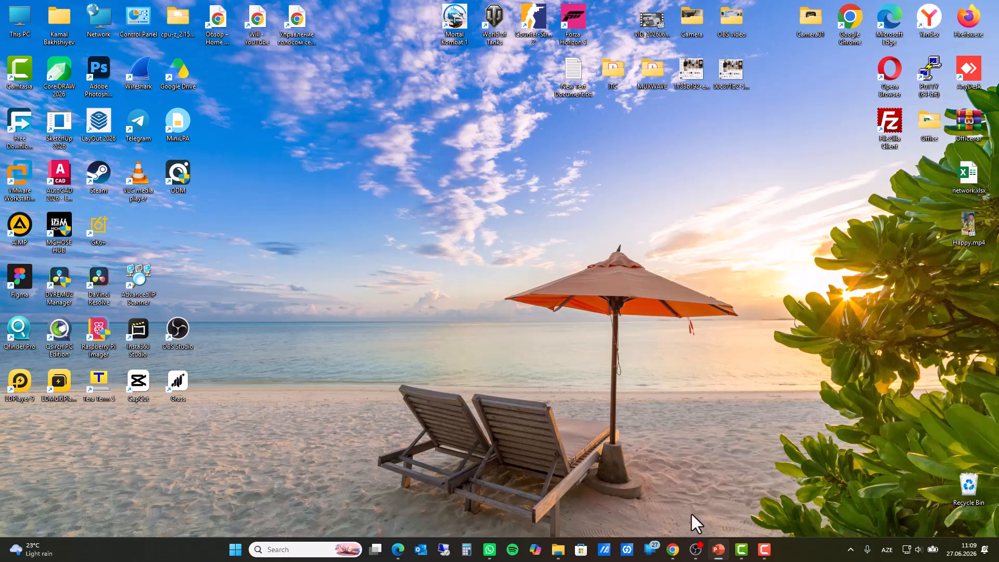
click(696, 550)
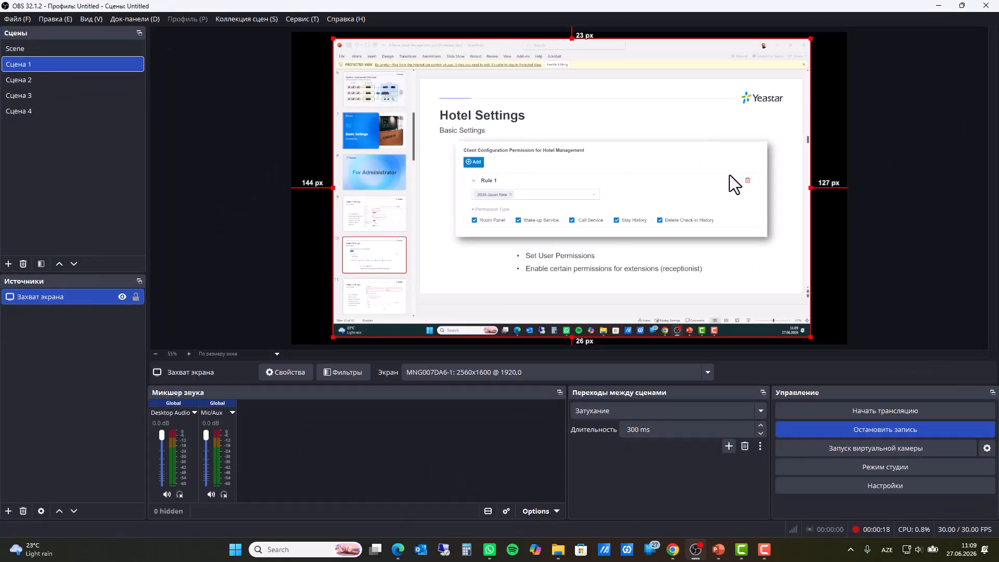
Switch the running recording to Сцена 2 and Сцена 3 in turn, briefly showing the desktop during each scene
click(26, 82)
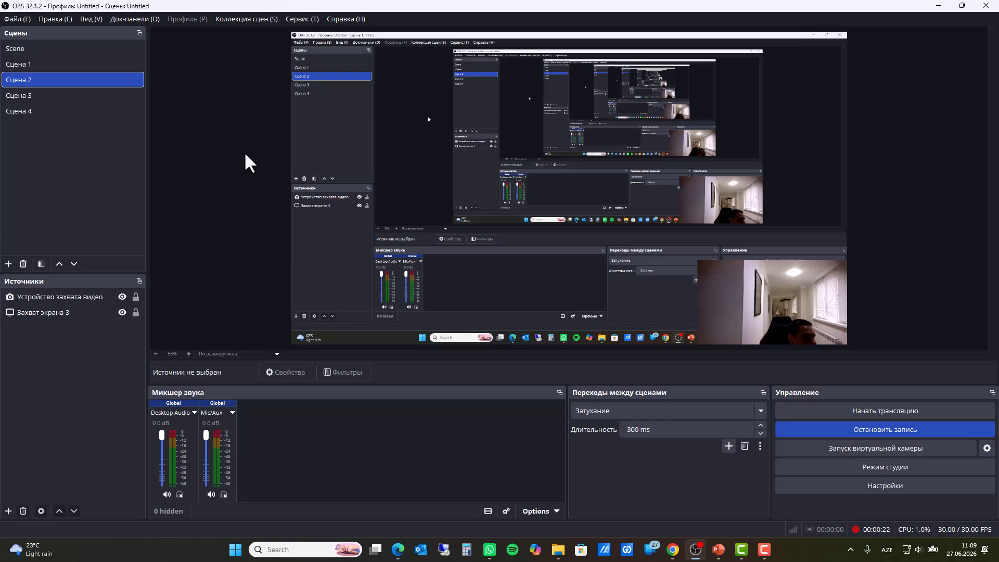
click(937, 7)
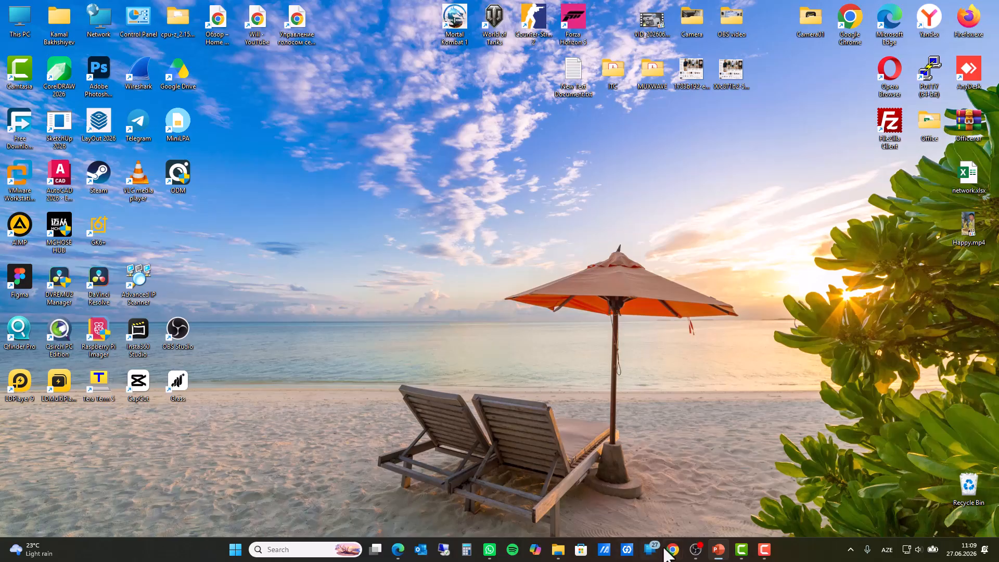
click(696, 552)
click(26, 96)
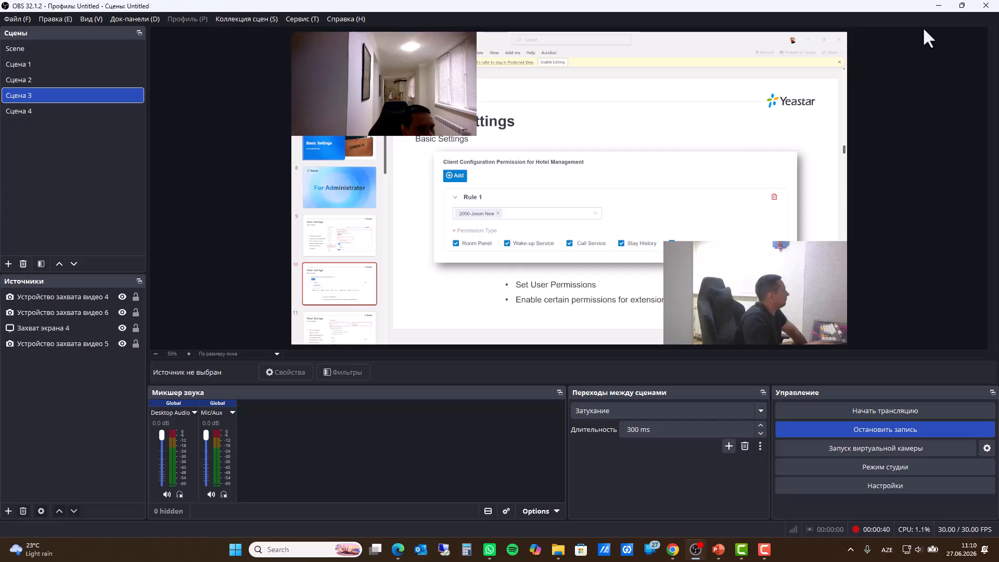
click(938, 6)
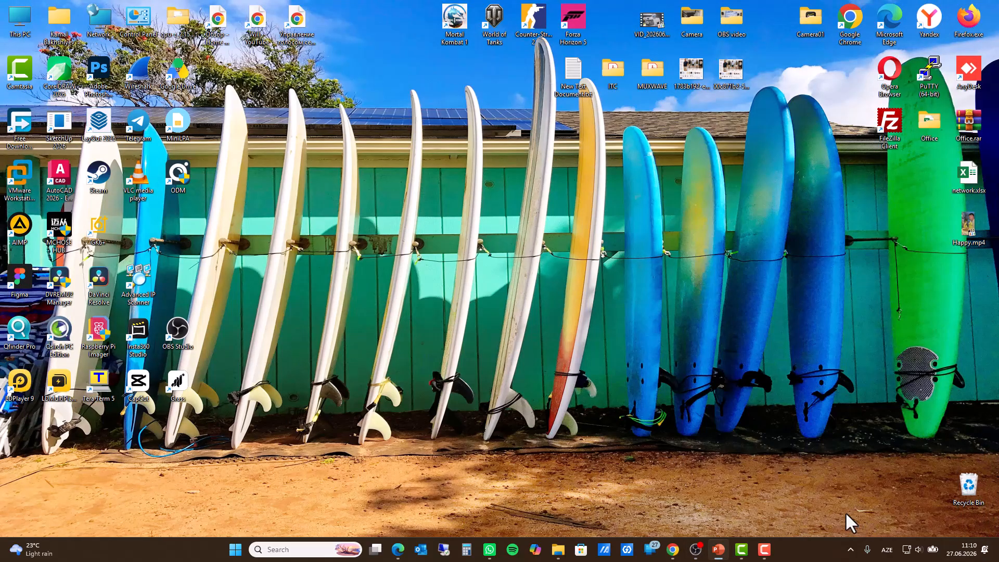
click(696, 551)
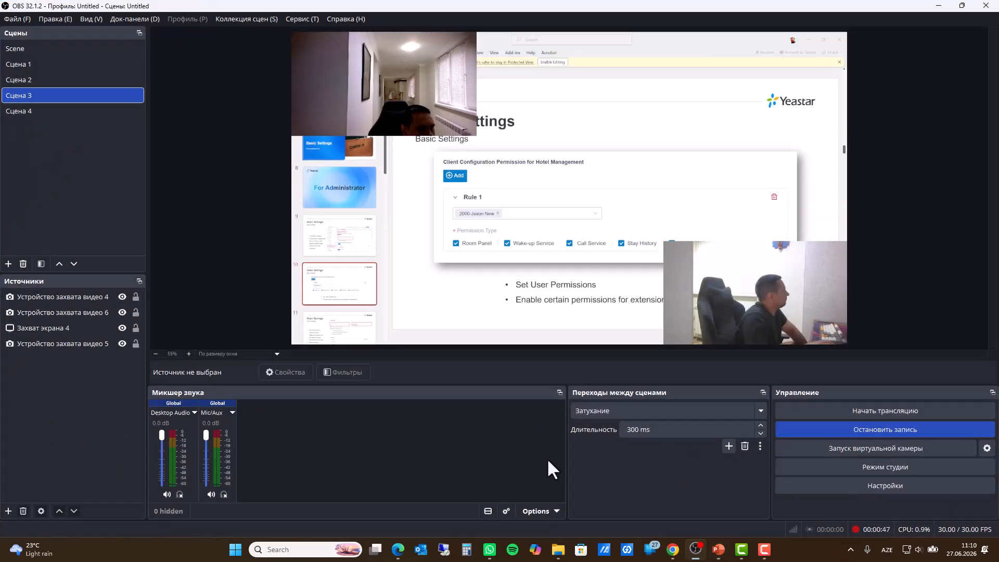
Switch the running recording to Сцена 4, briefly show the desktop, and return to OBS
click(10, 113)
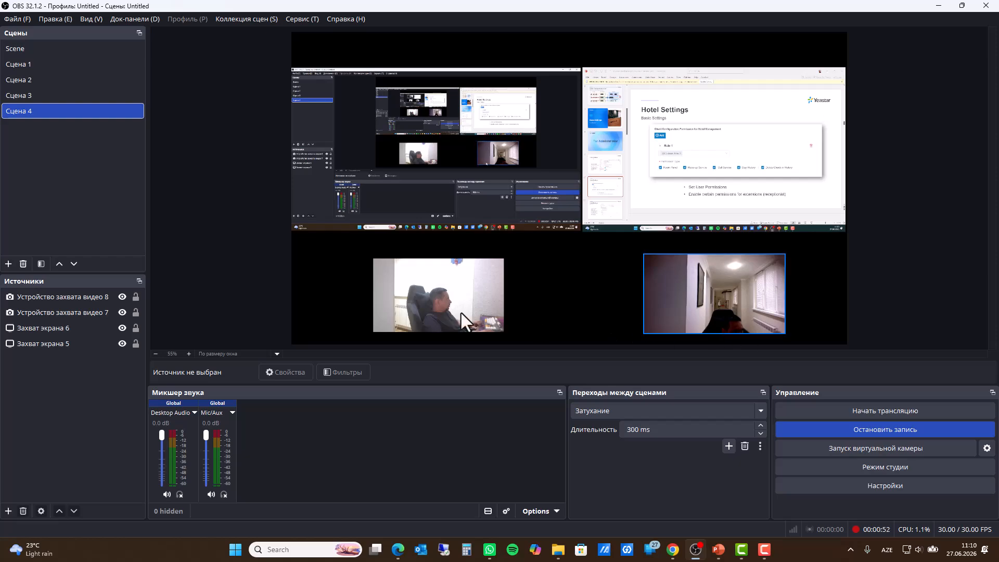
click(938, 7)
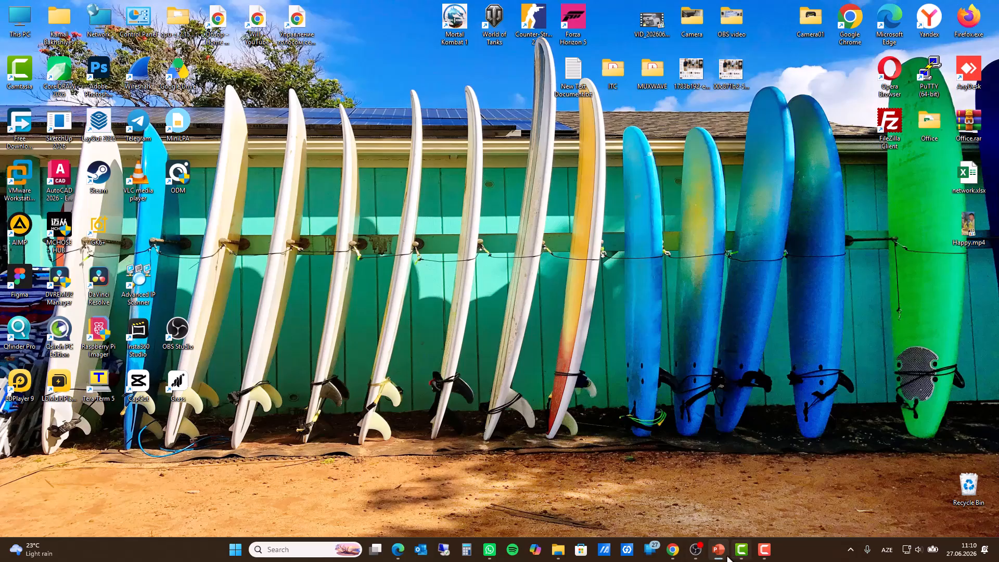
click(696, 550)
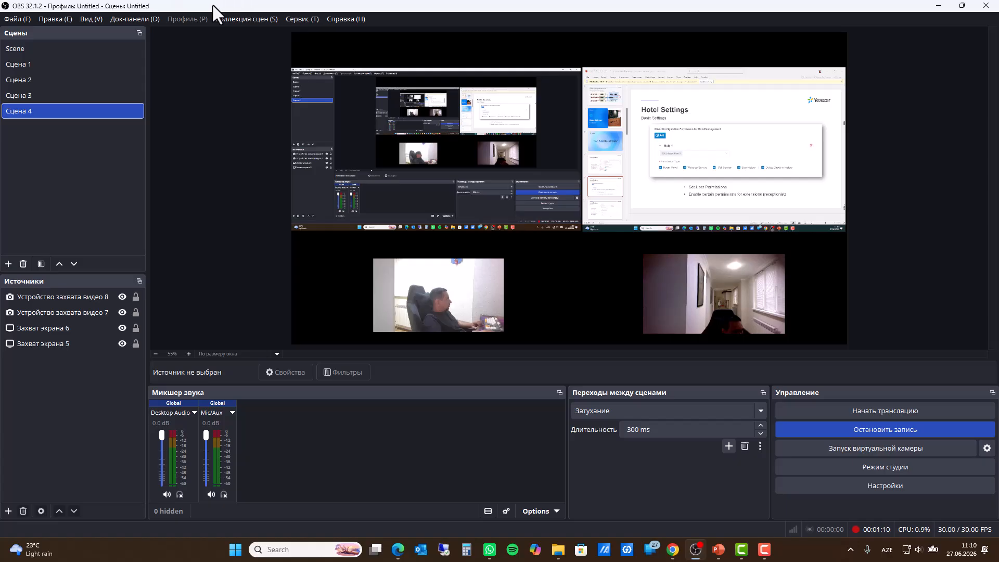
key(super+d)
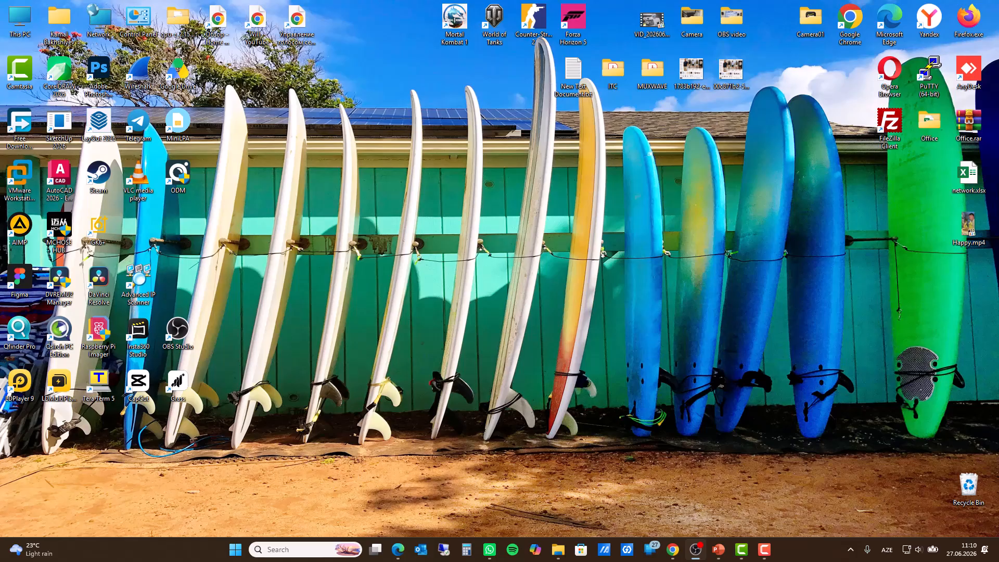
key(alt+Tab)
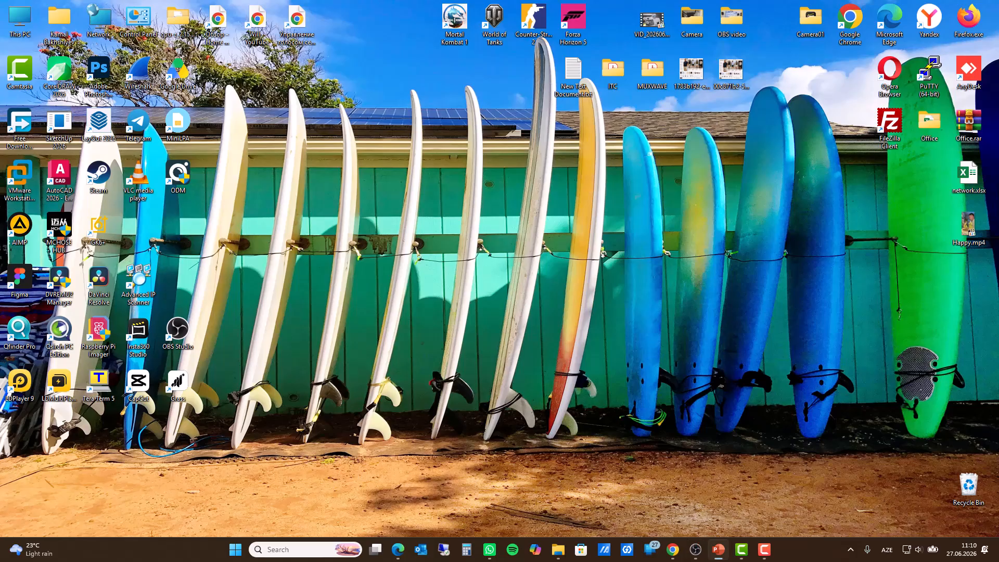
double_click(18, 31)
click(61, 227)
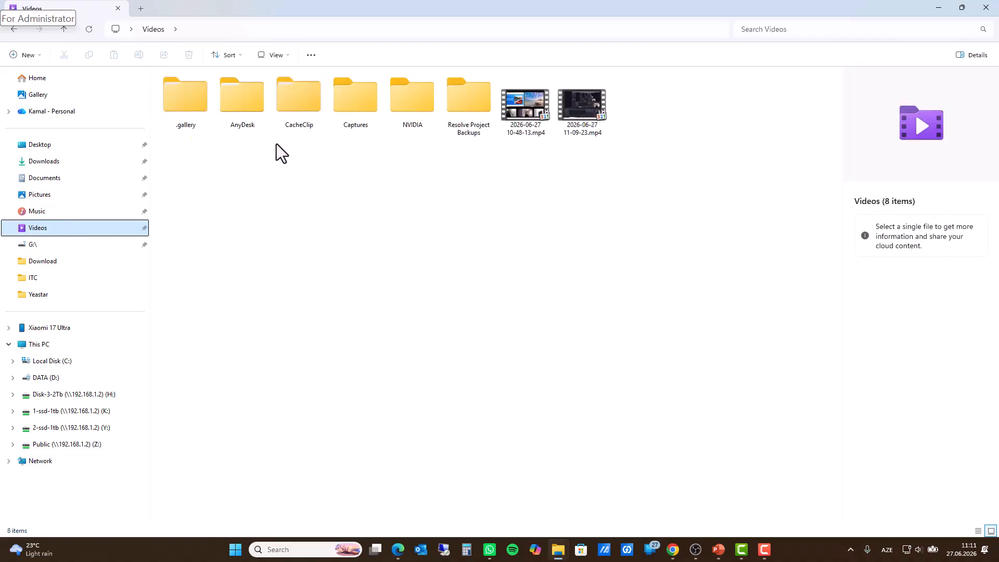
double_click(582, 109)
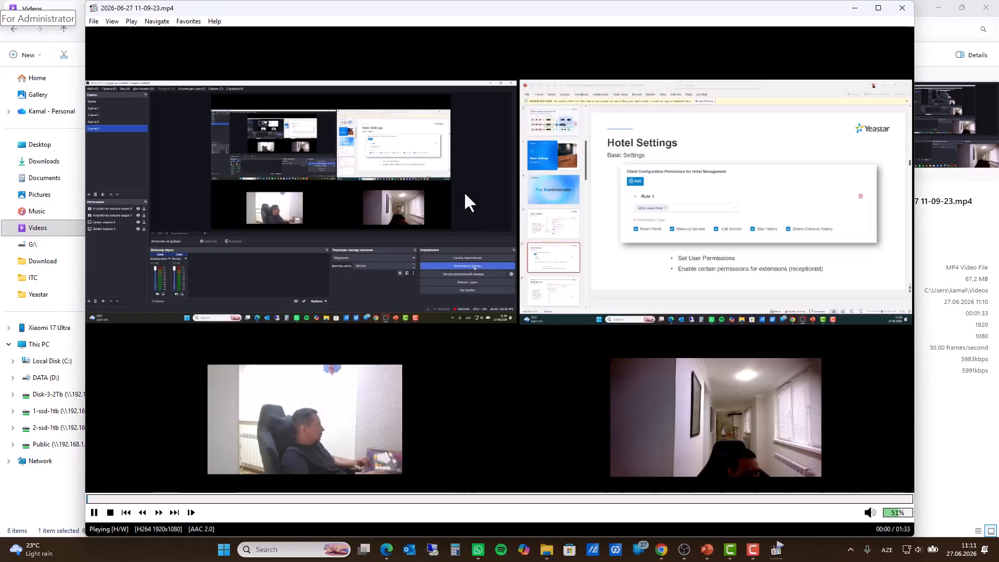
click(115, 21)
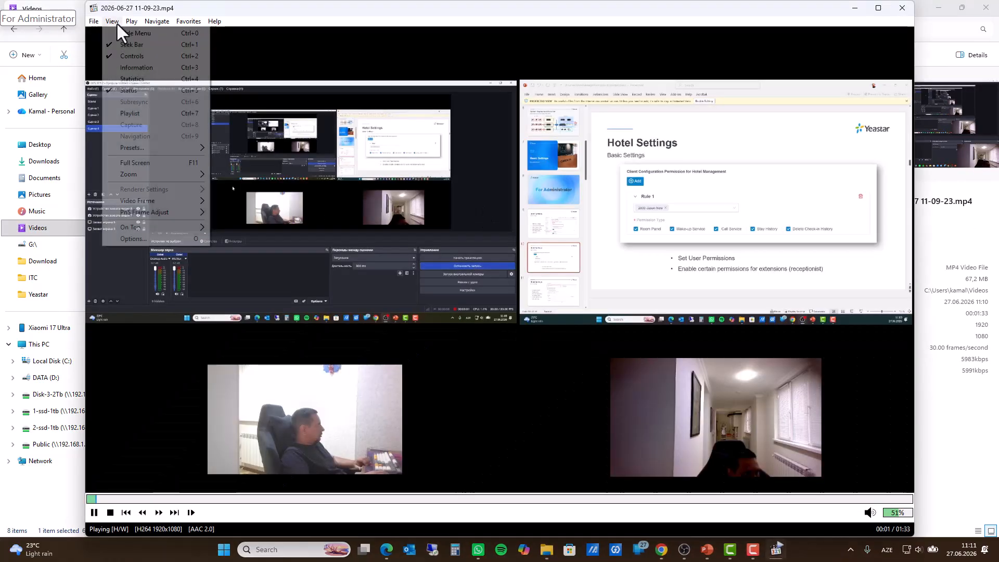
click(137, 162)
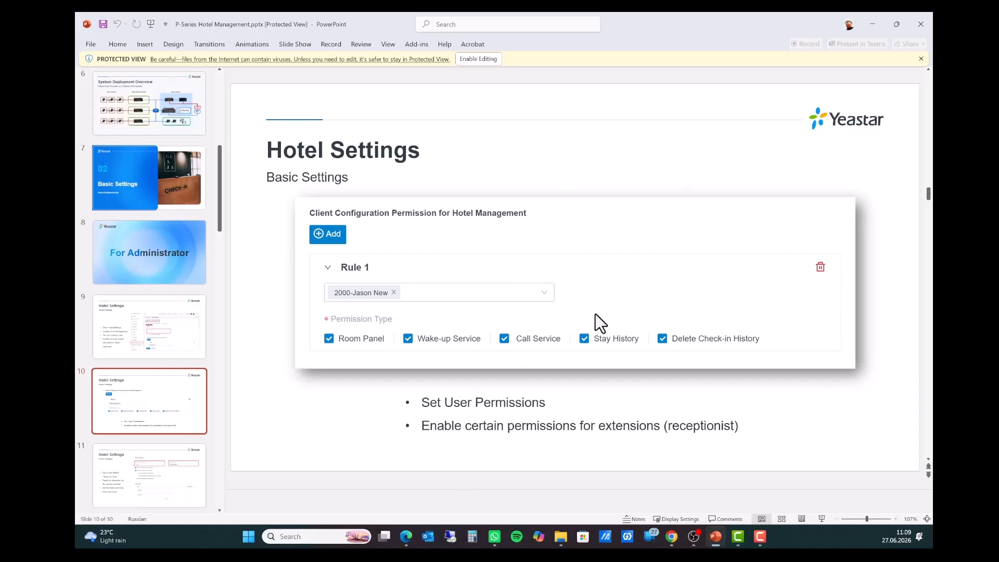
Skip through the recording to examine how each scene and the switches between them were captured, and leave full screen
mouse_move(263, 547)
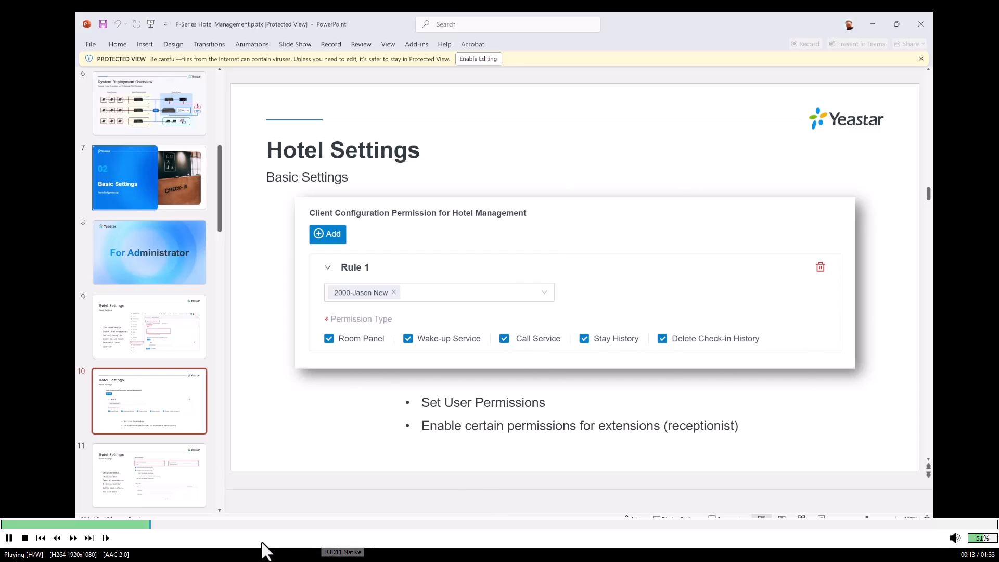
drag(170, 527, 263, 527)
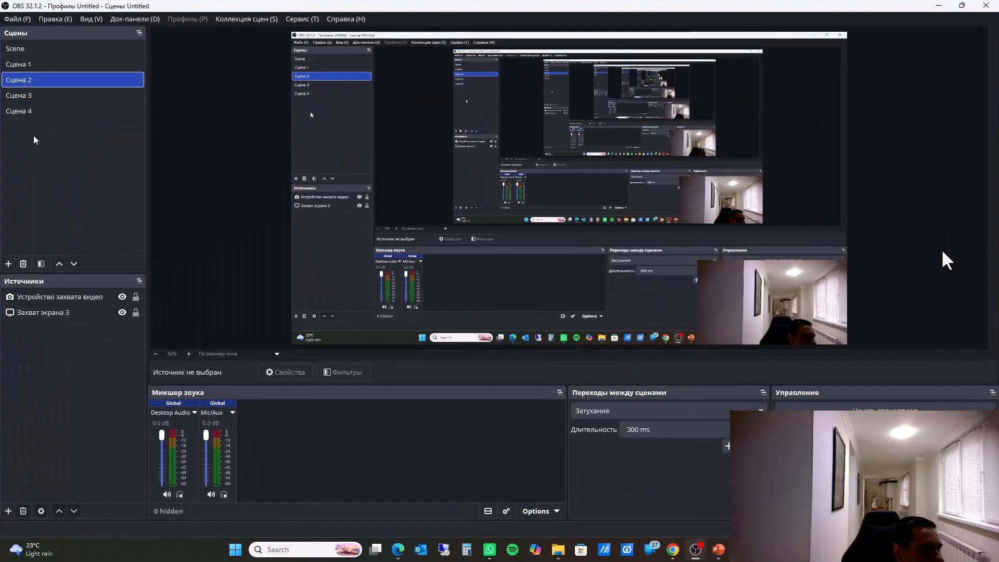
click(29, 97)
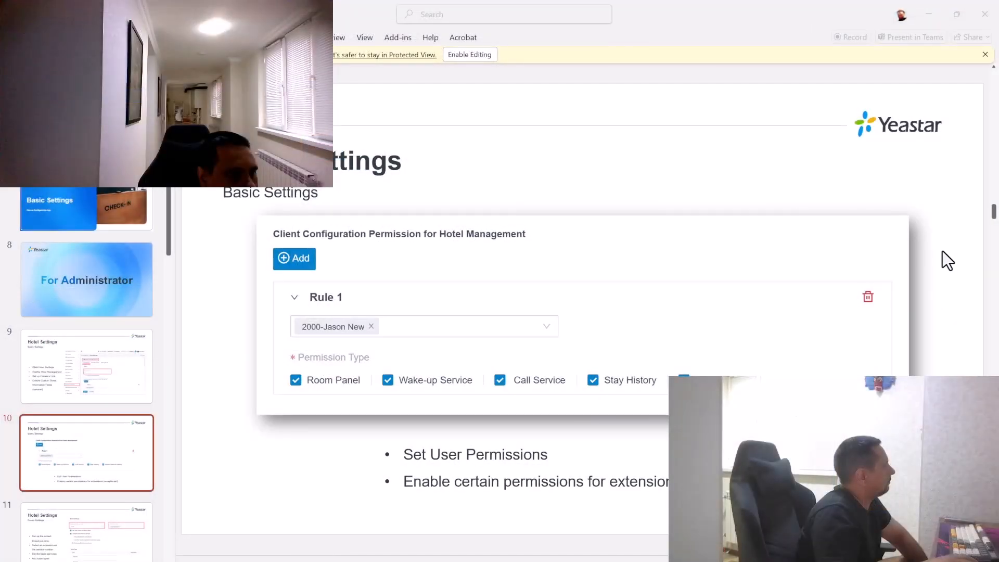
click(676, 129)
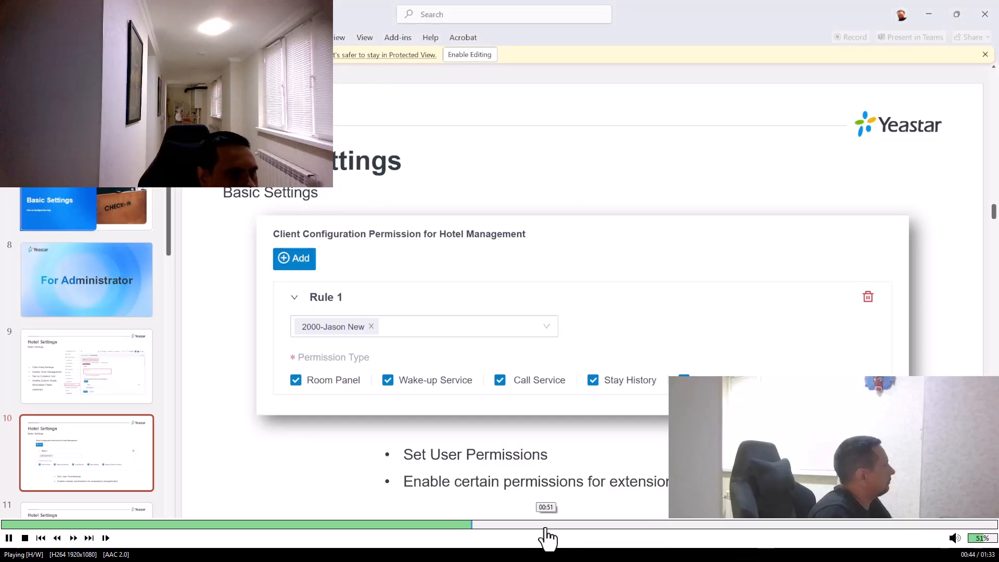
click(554, 526)
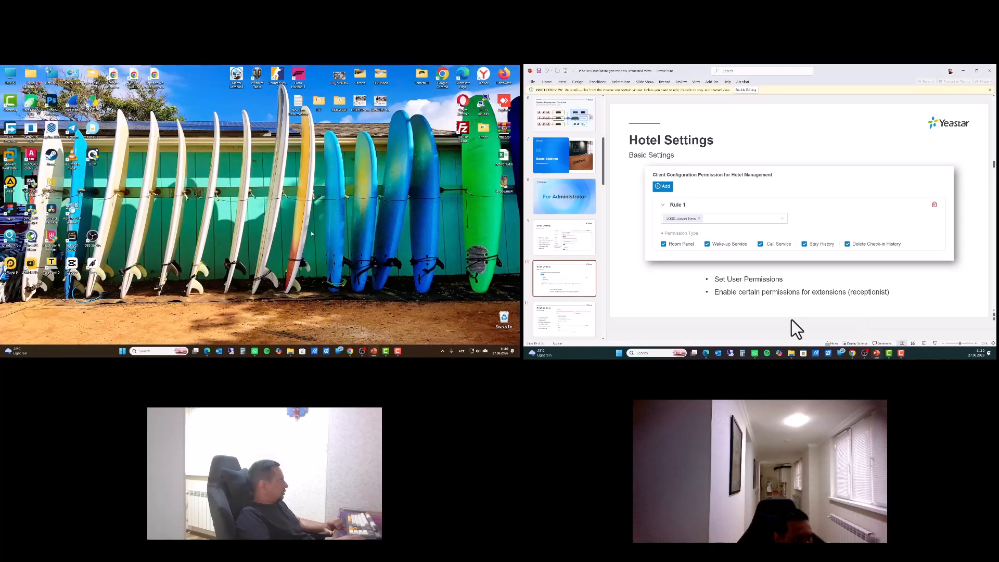
mouse_move(736, 547)
click(842, 526)
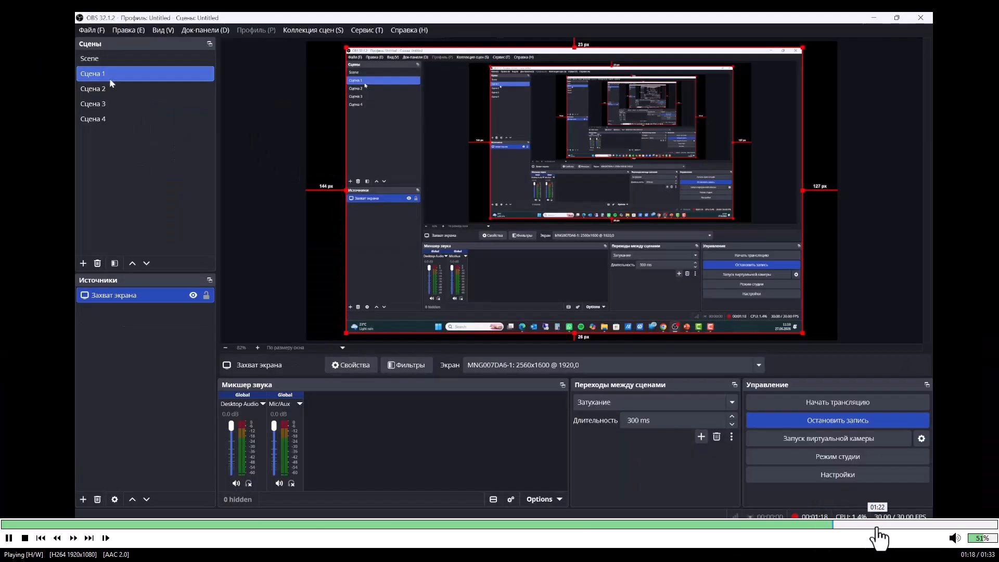
click(883, 527)
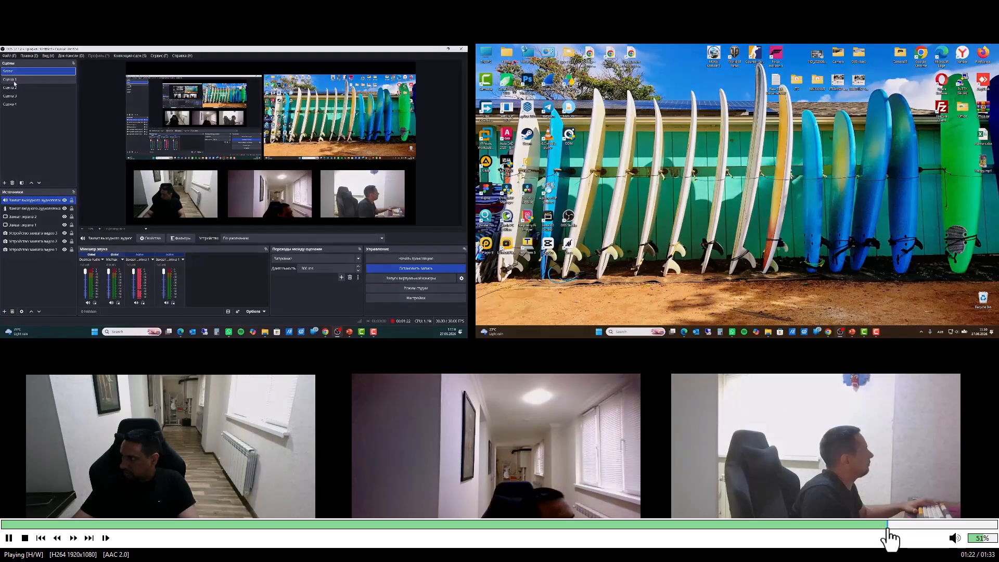
drag(890, 528, 670, 526)
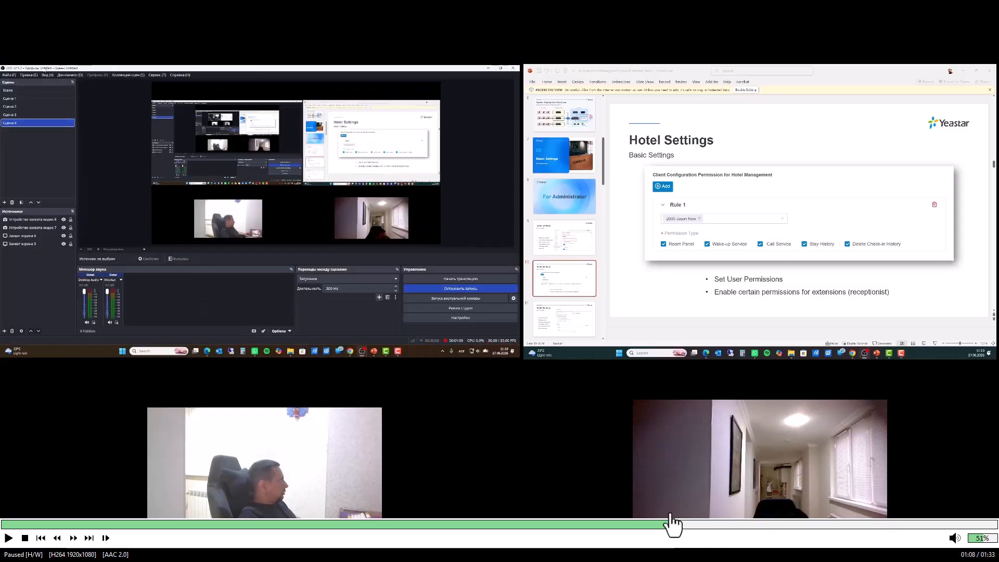
double_click(886, 52)
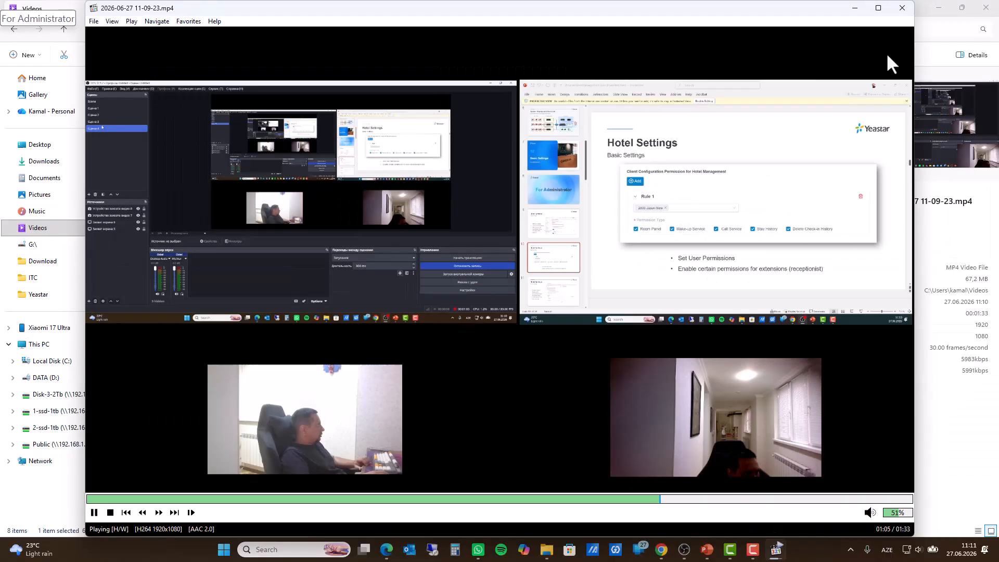